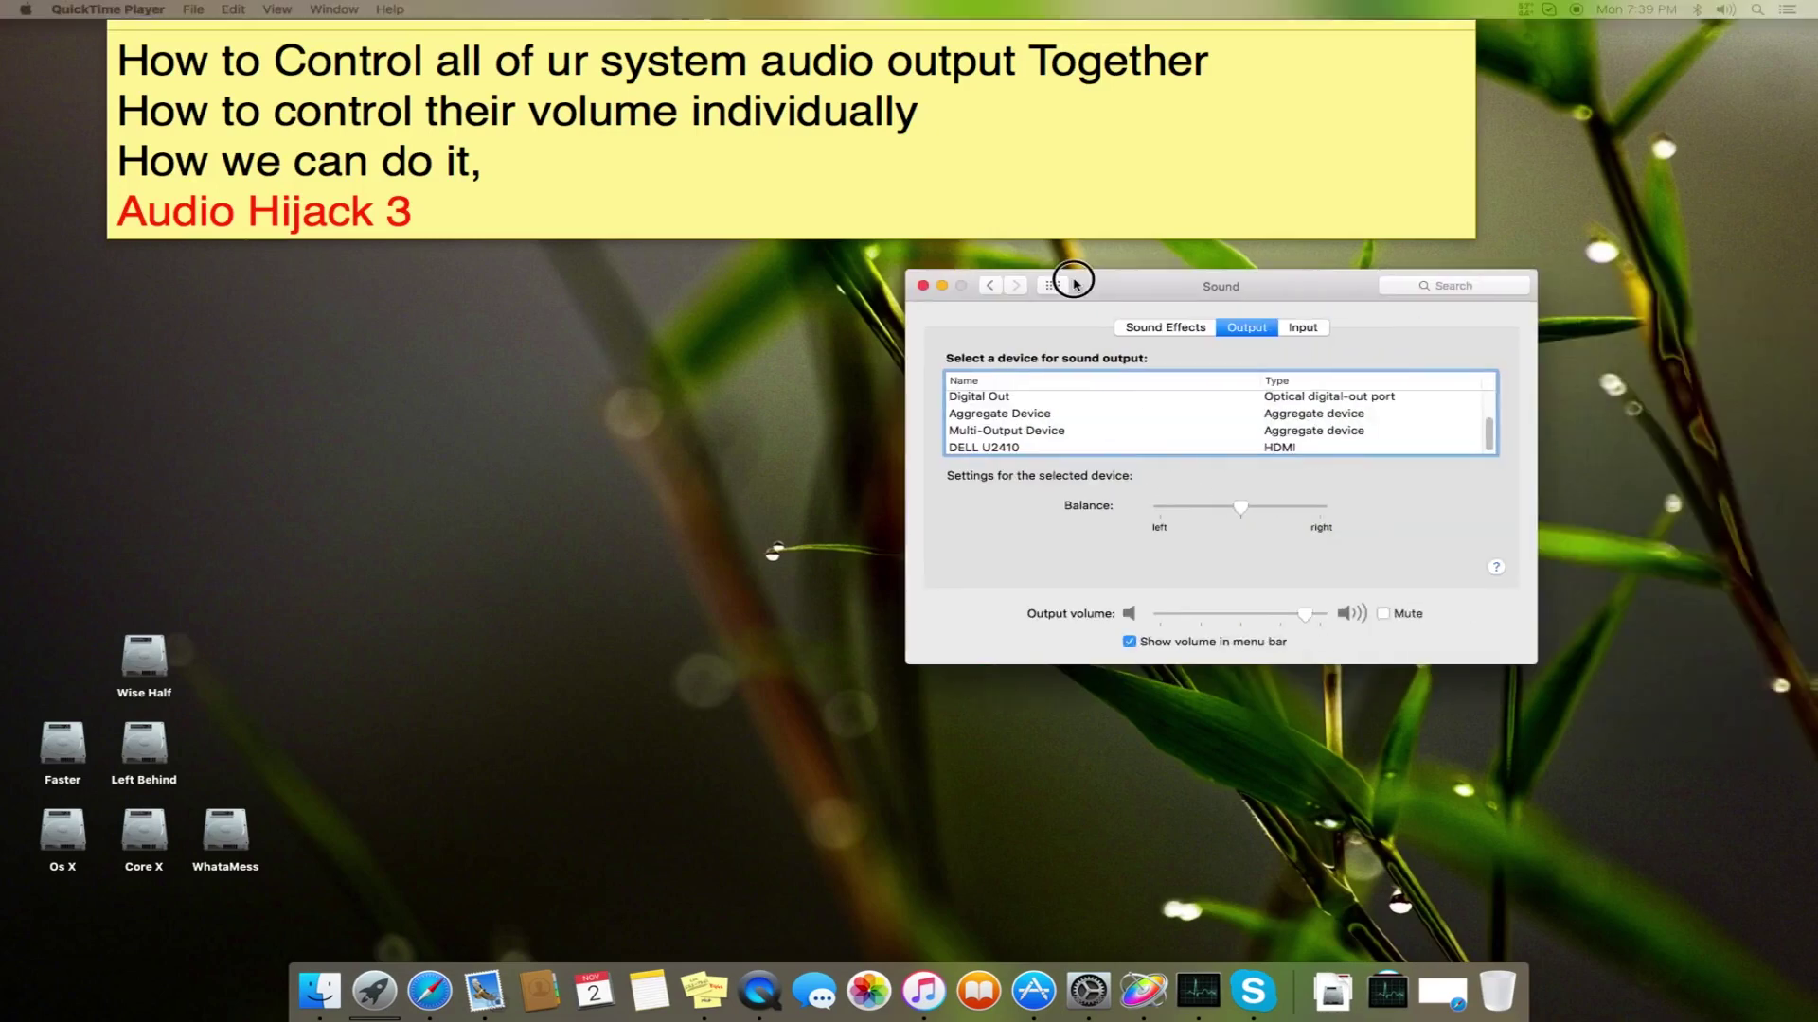
Switch the sound output through Multi-Output and Aggregate Device, settling on DELL U2410
click(1062, 431)
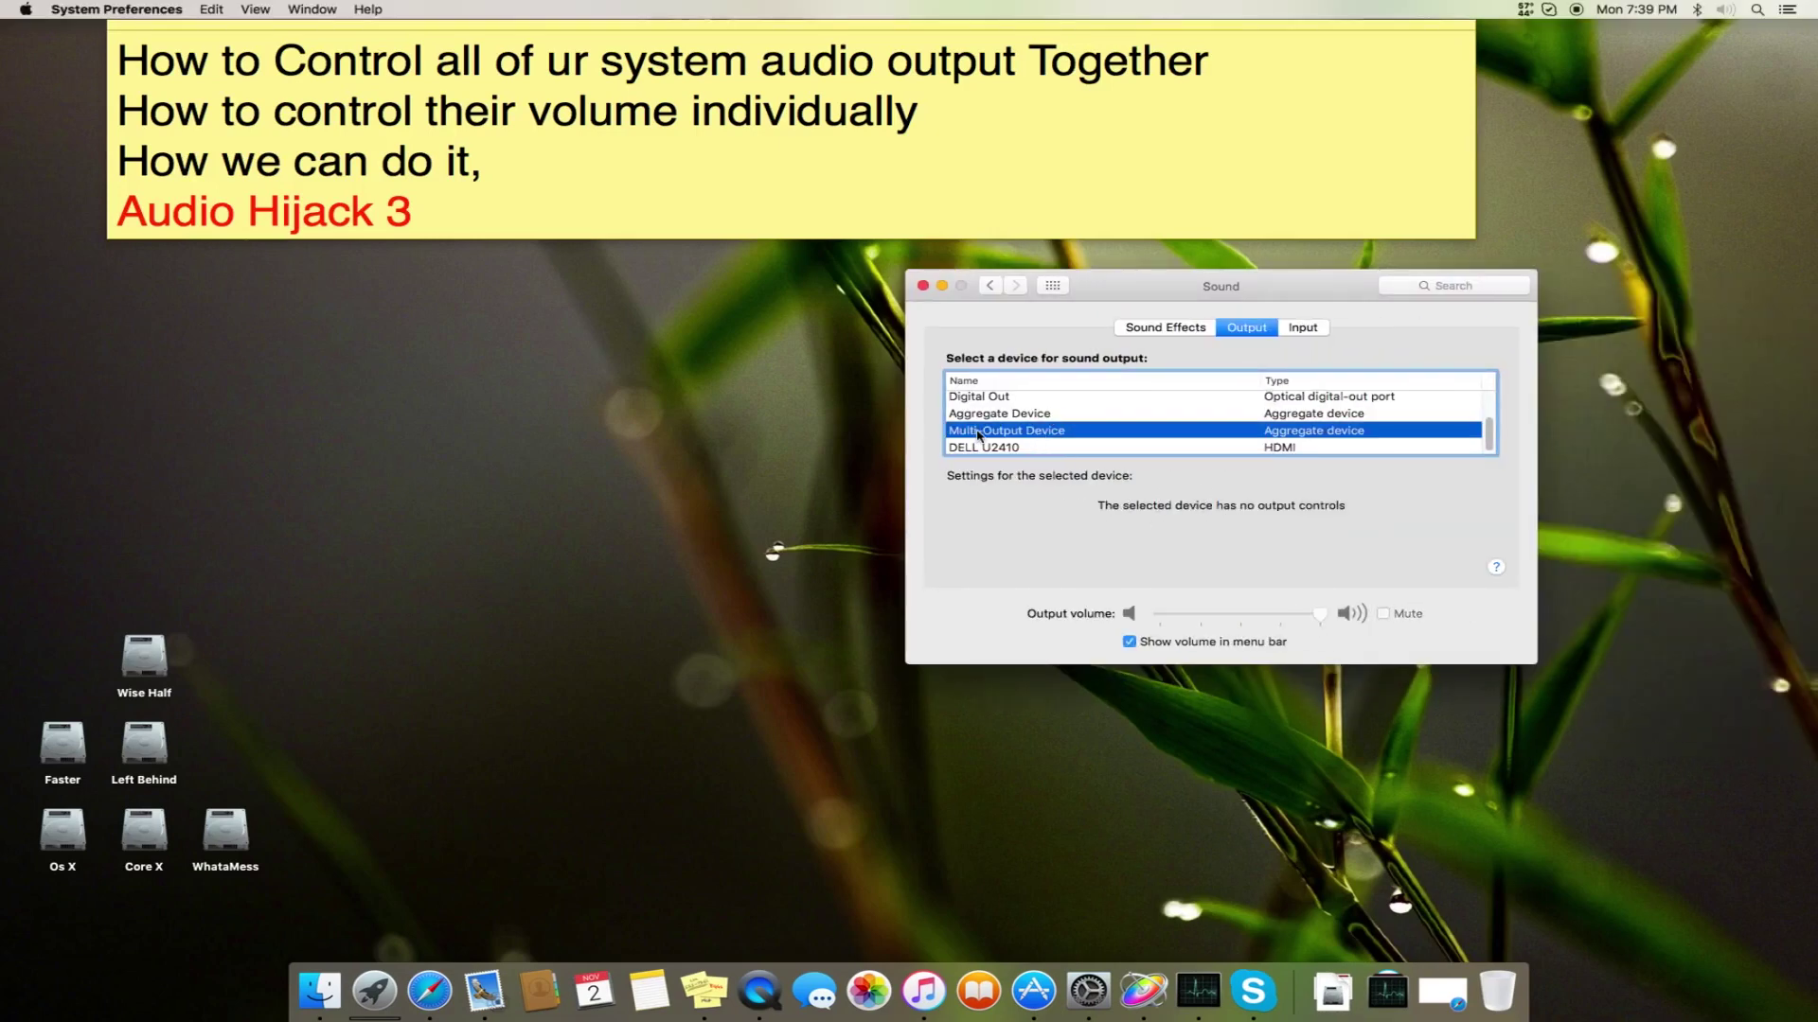
click(1036, 414)
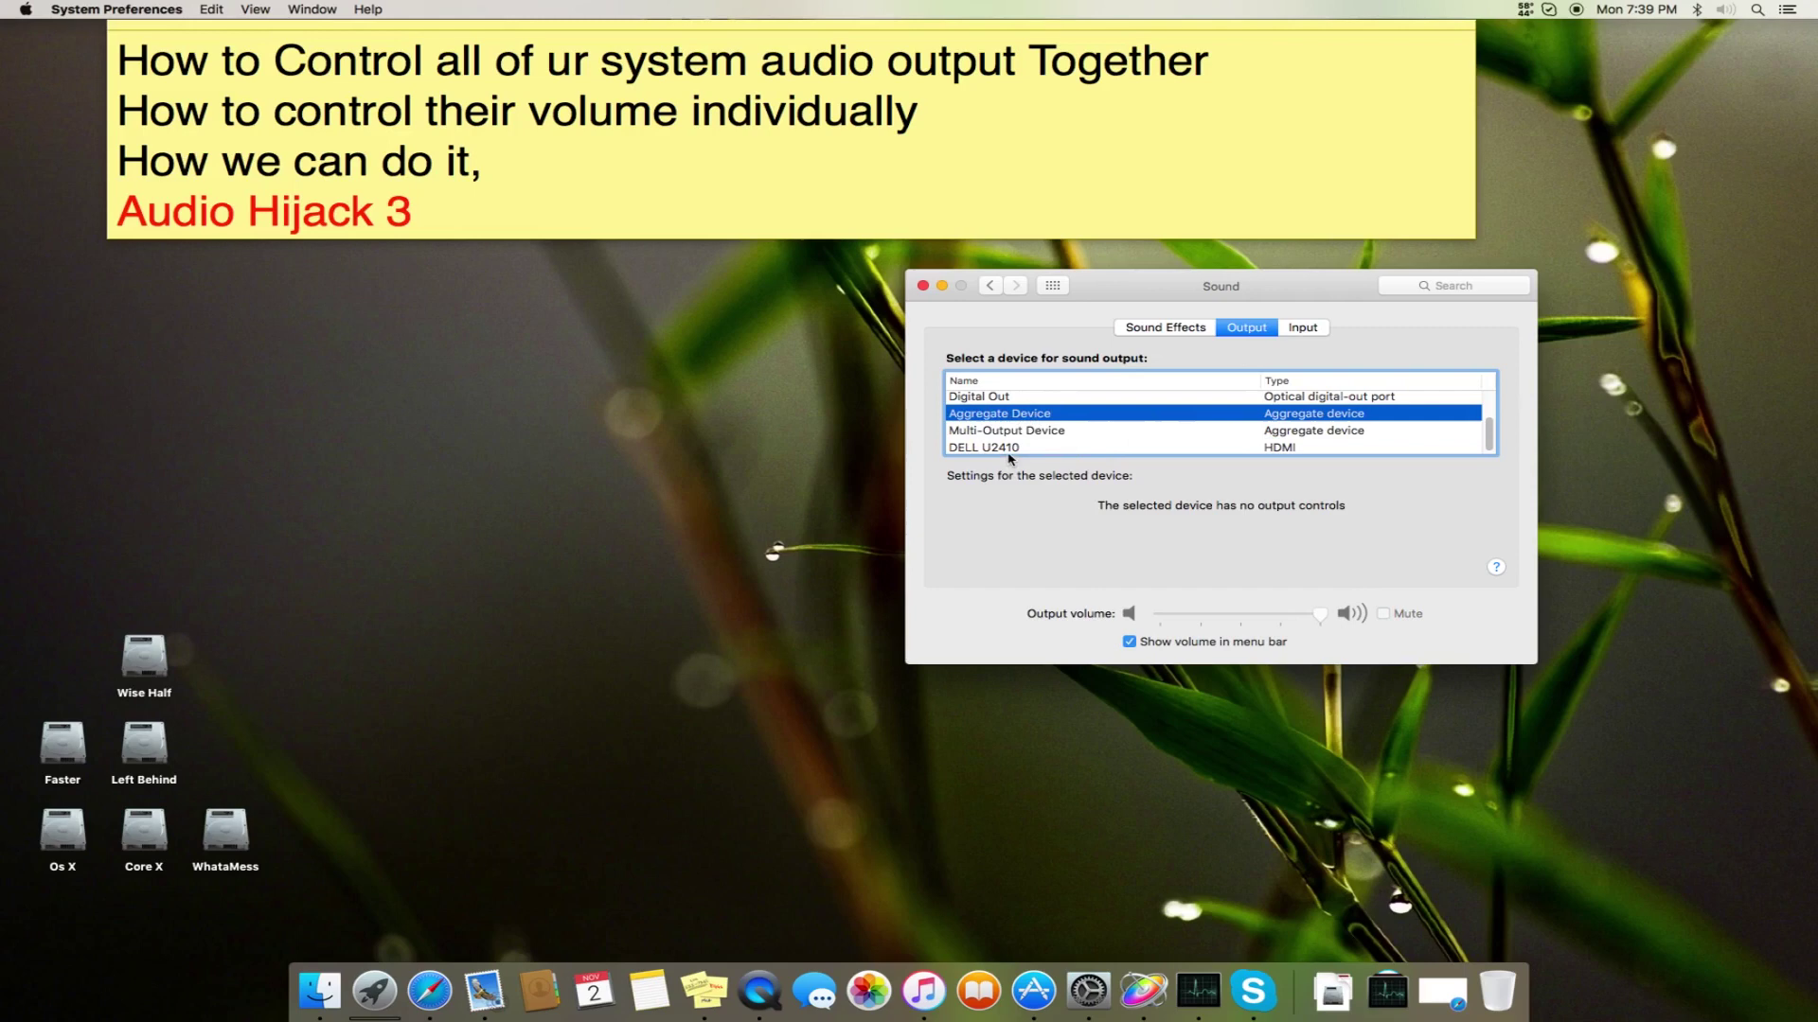
click(1016, 448)
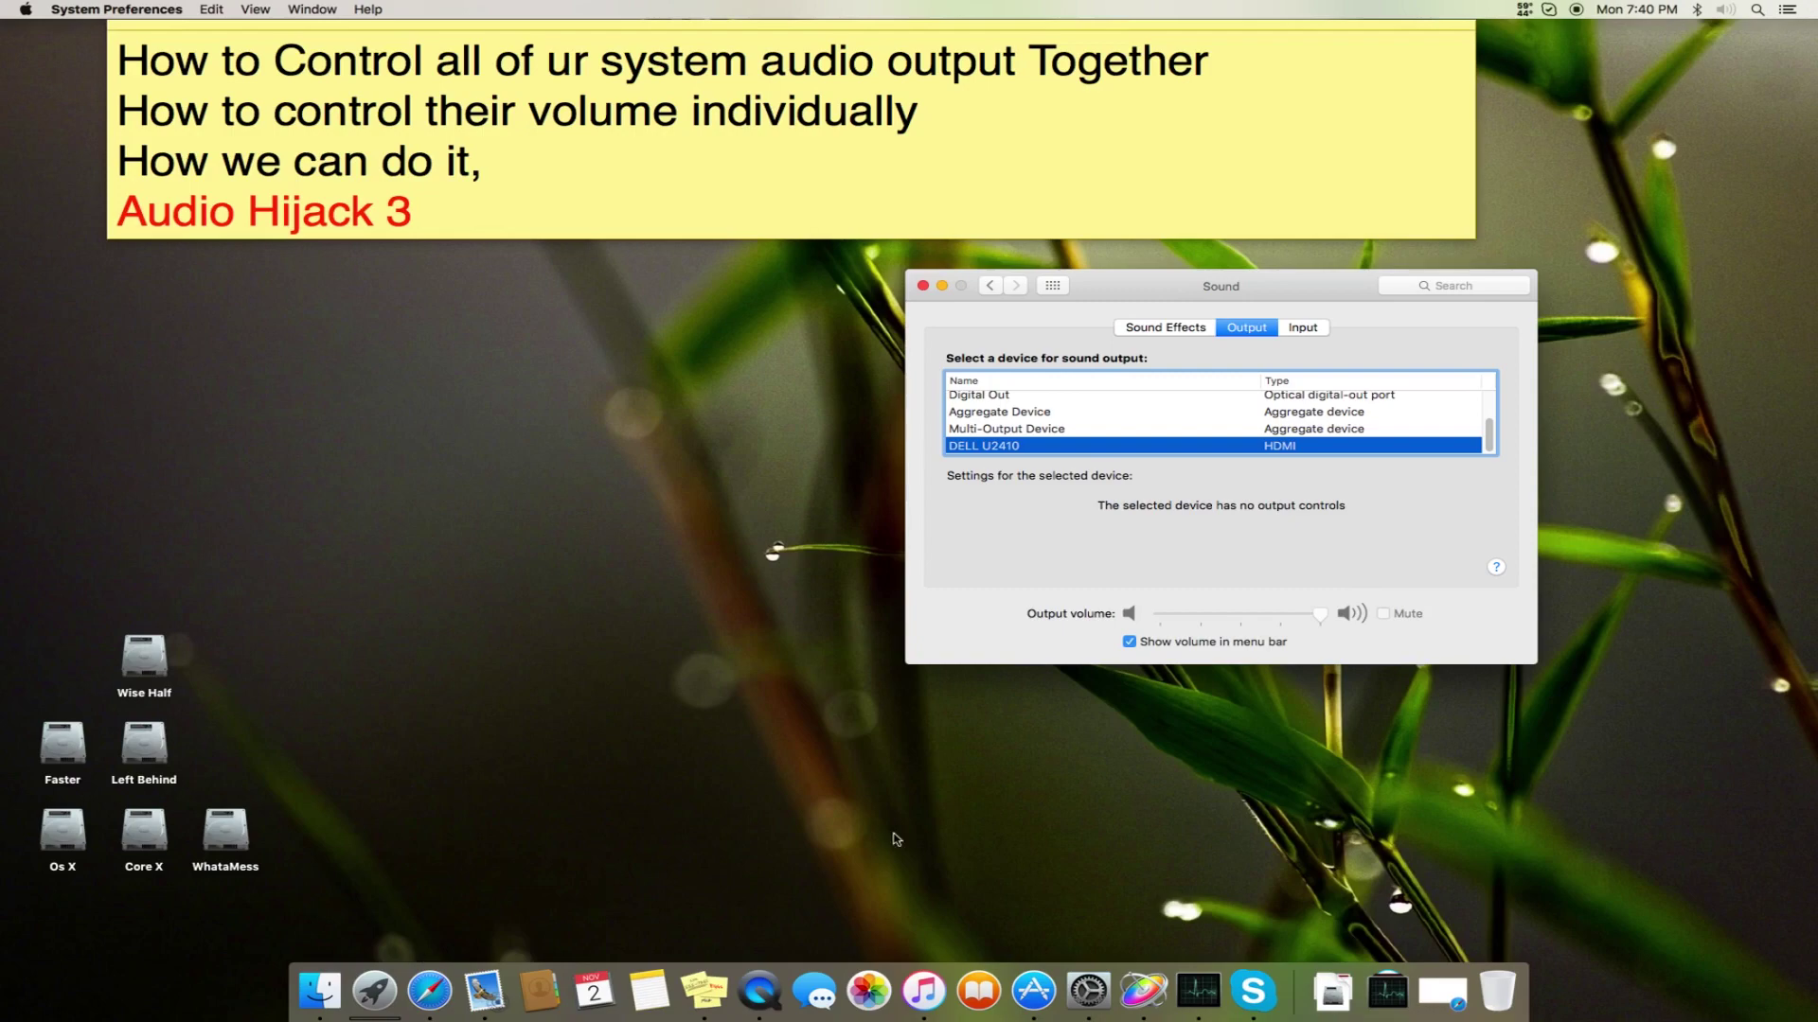
Launch Audio Hijack from Launchpad, push the Sound window off screen, and lower Audio Hijack's window
click(375, 991)
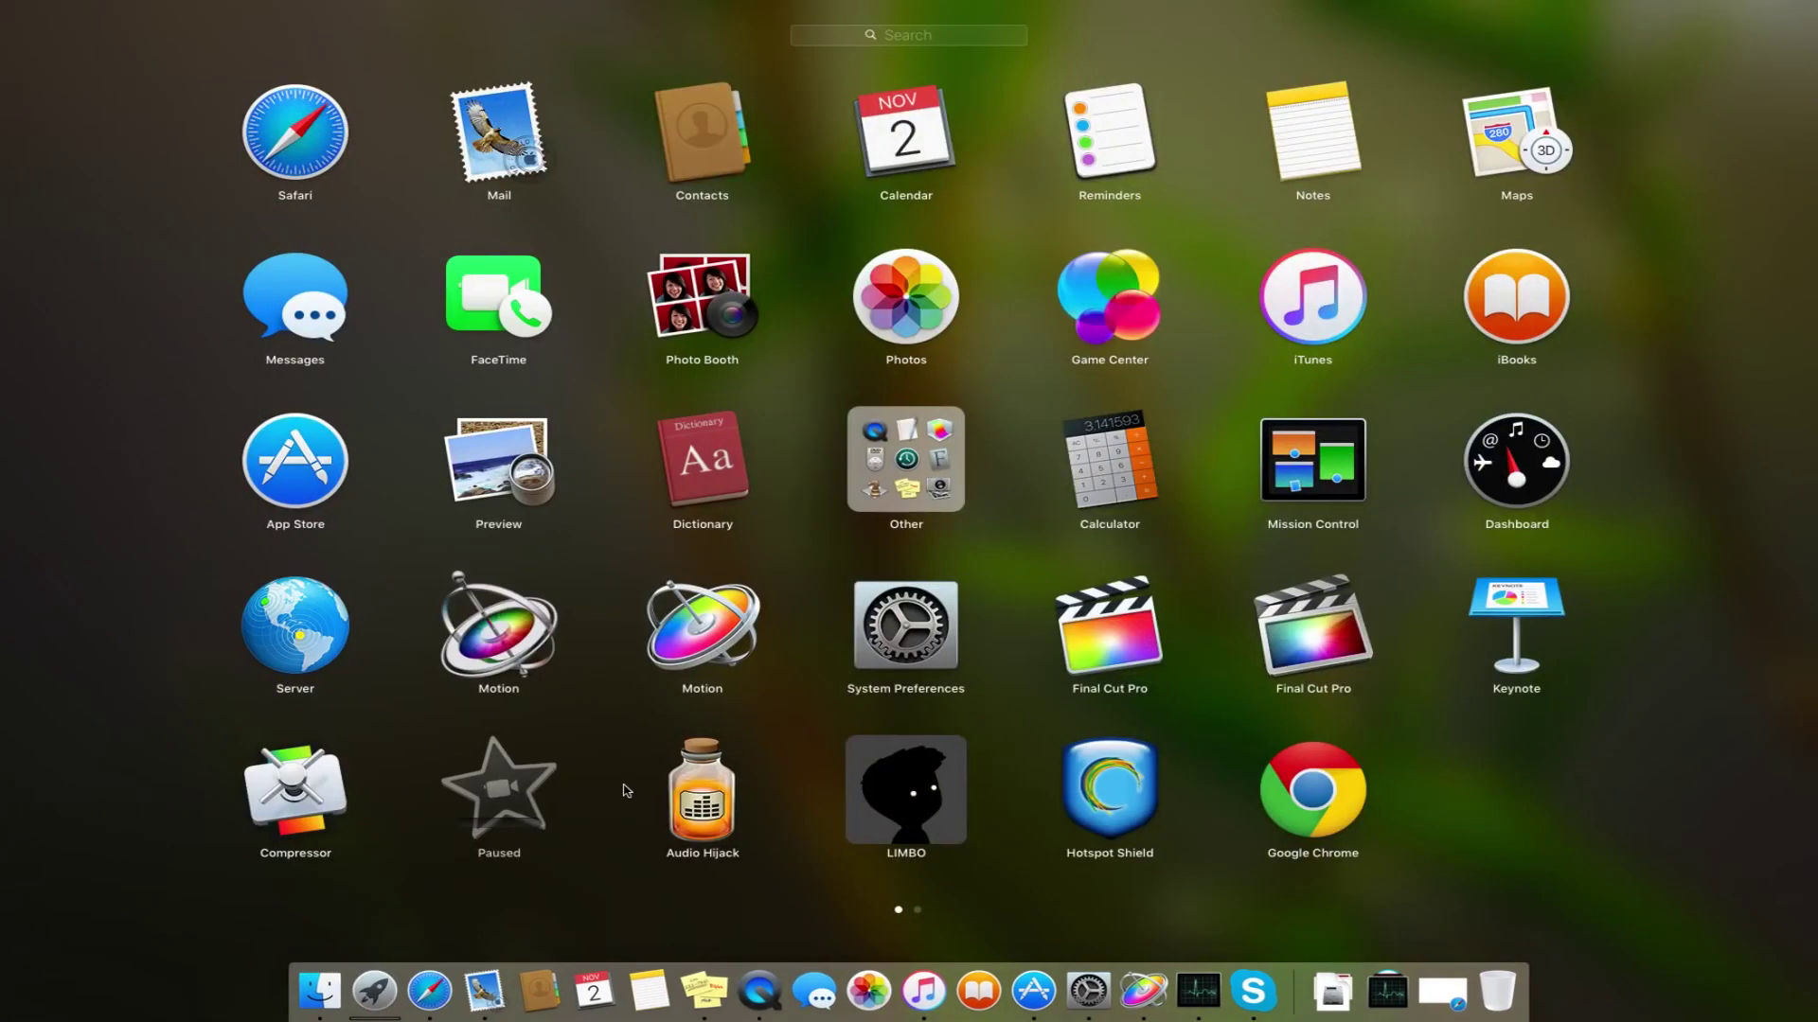
click(703, 791)
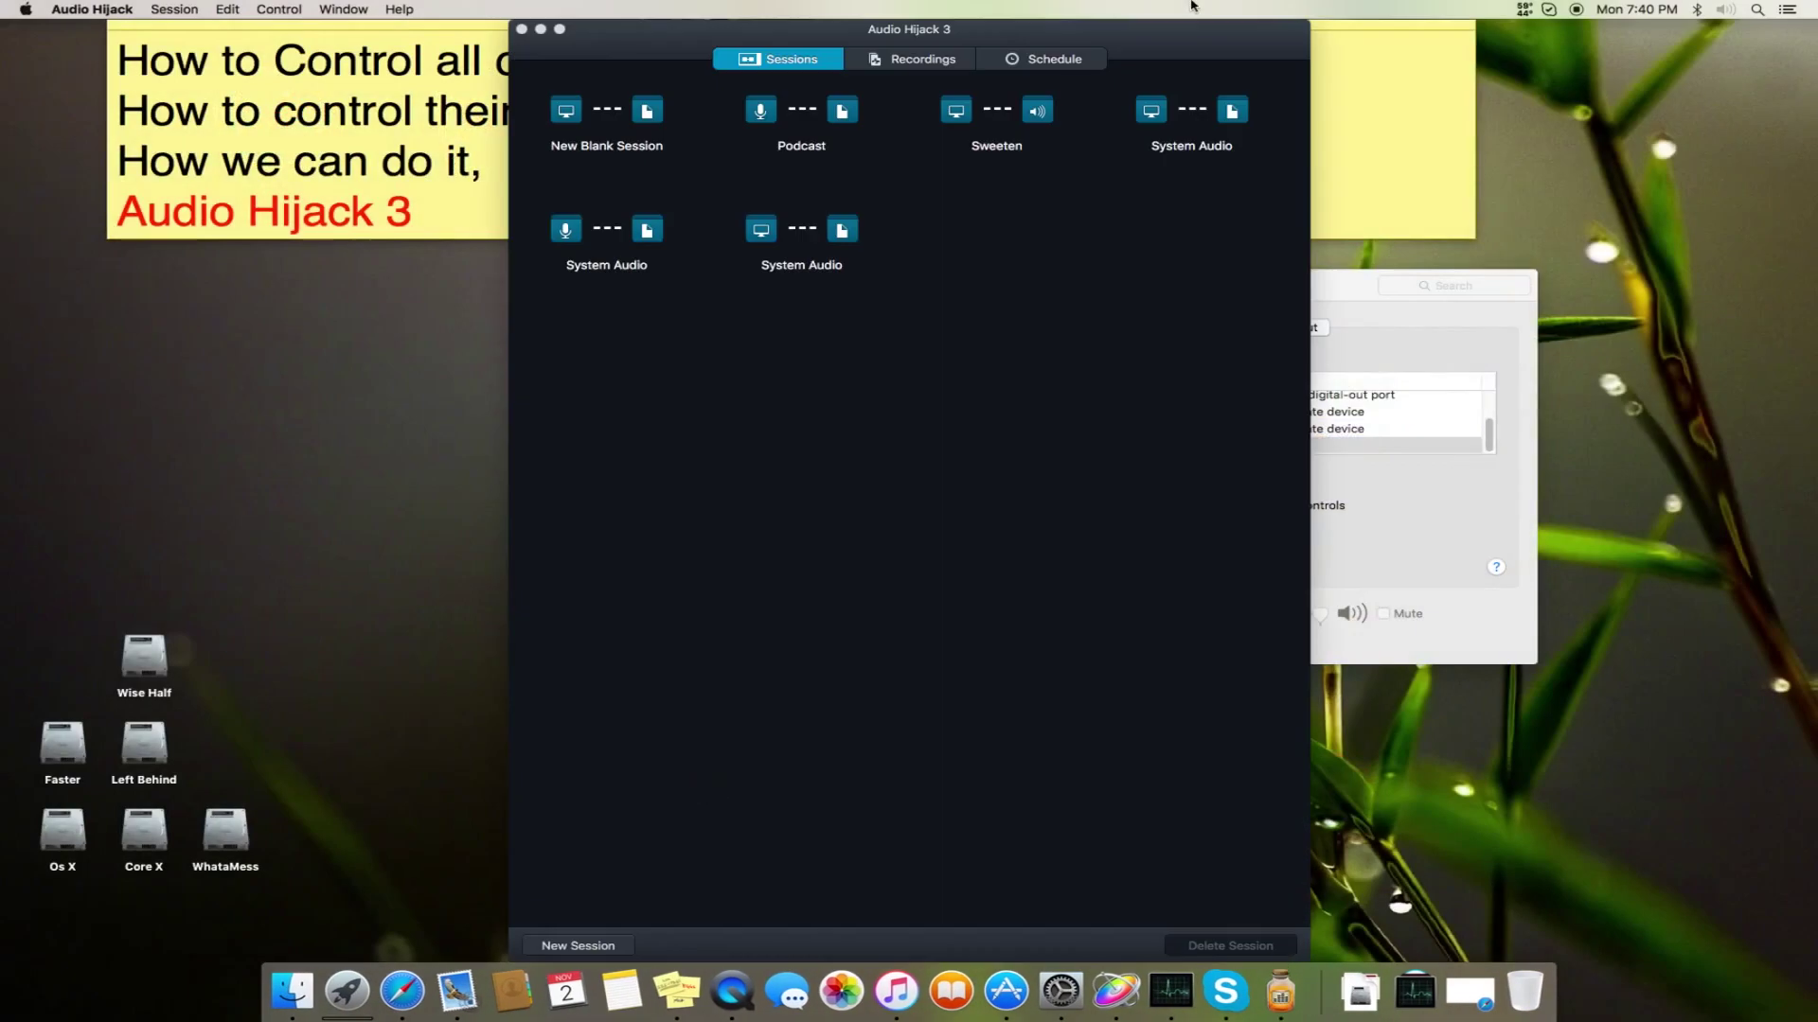
click(1405, 303)
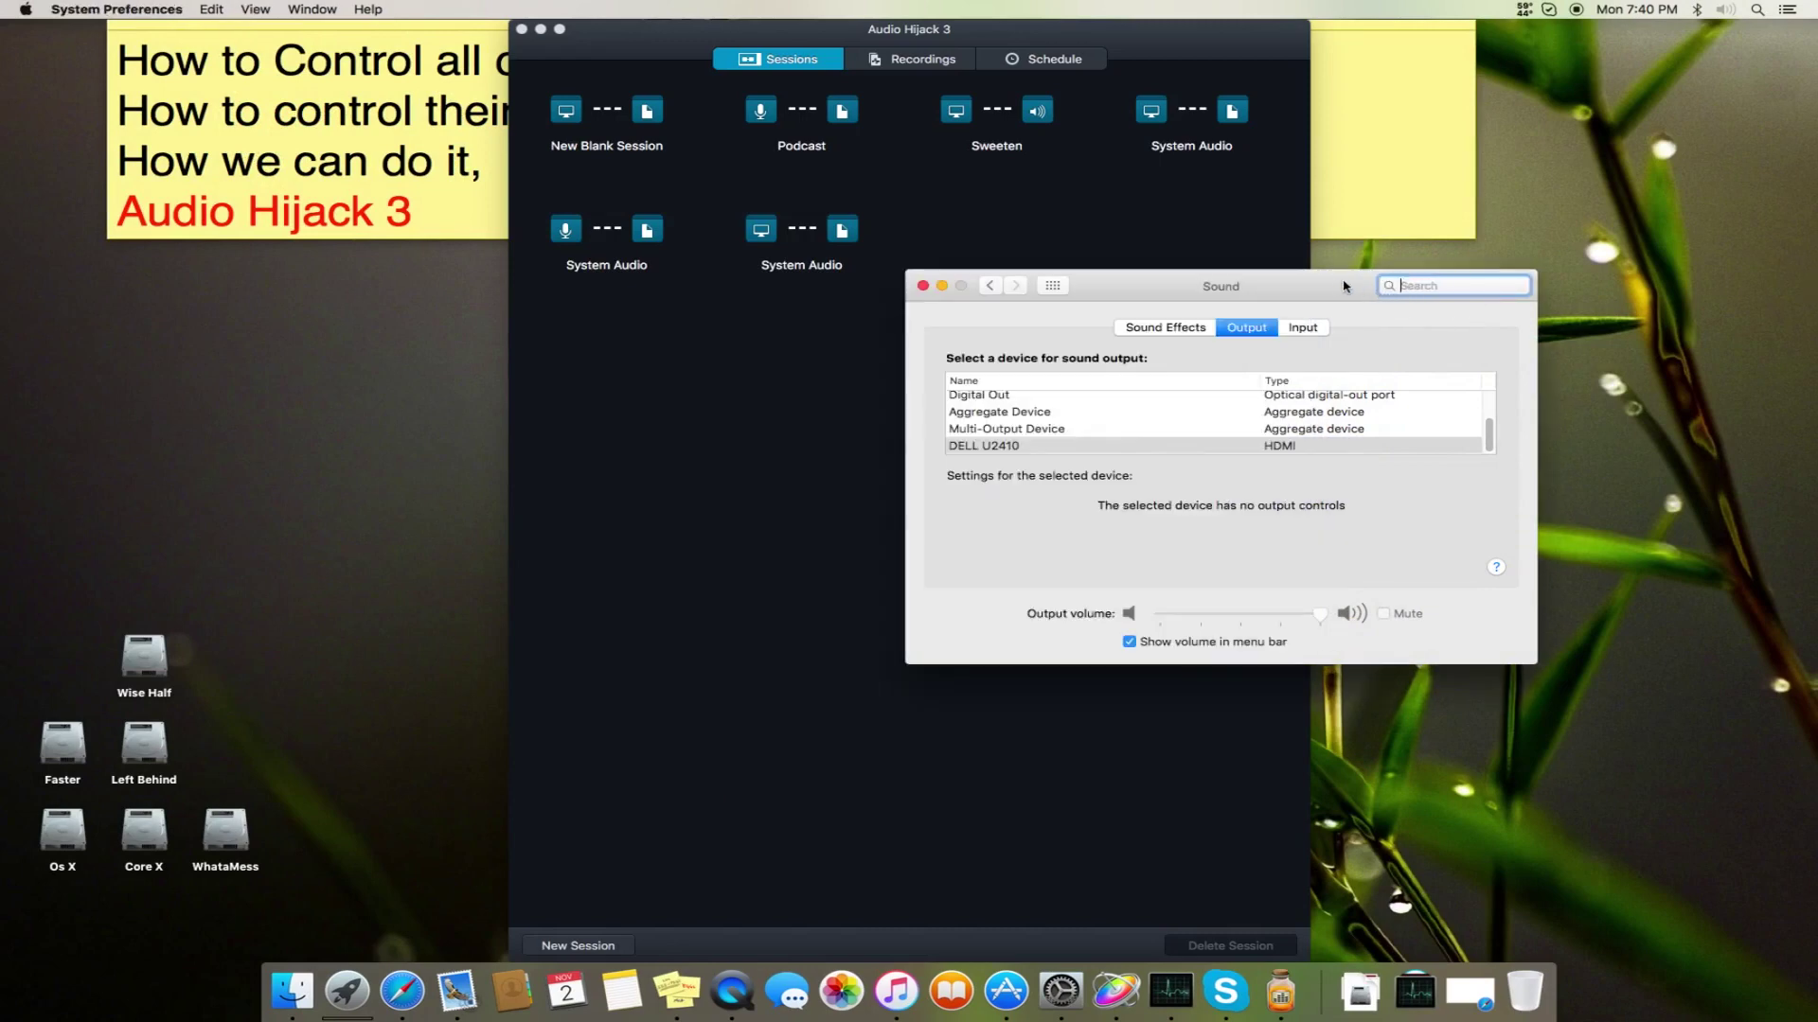
drag(1342, 285, 1036, 343)
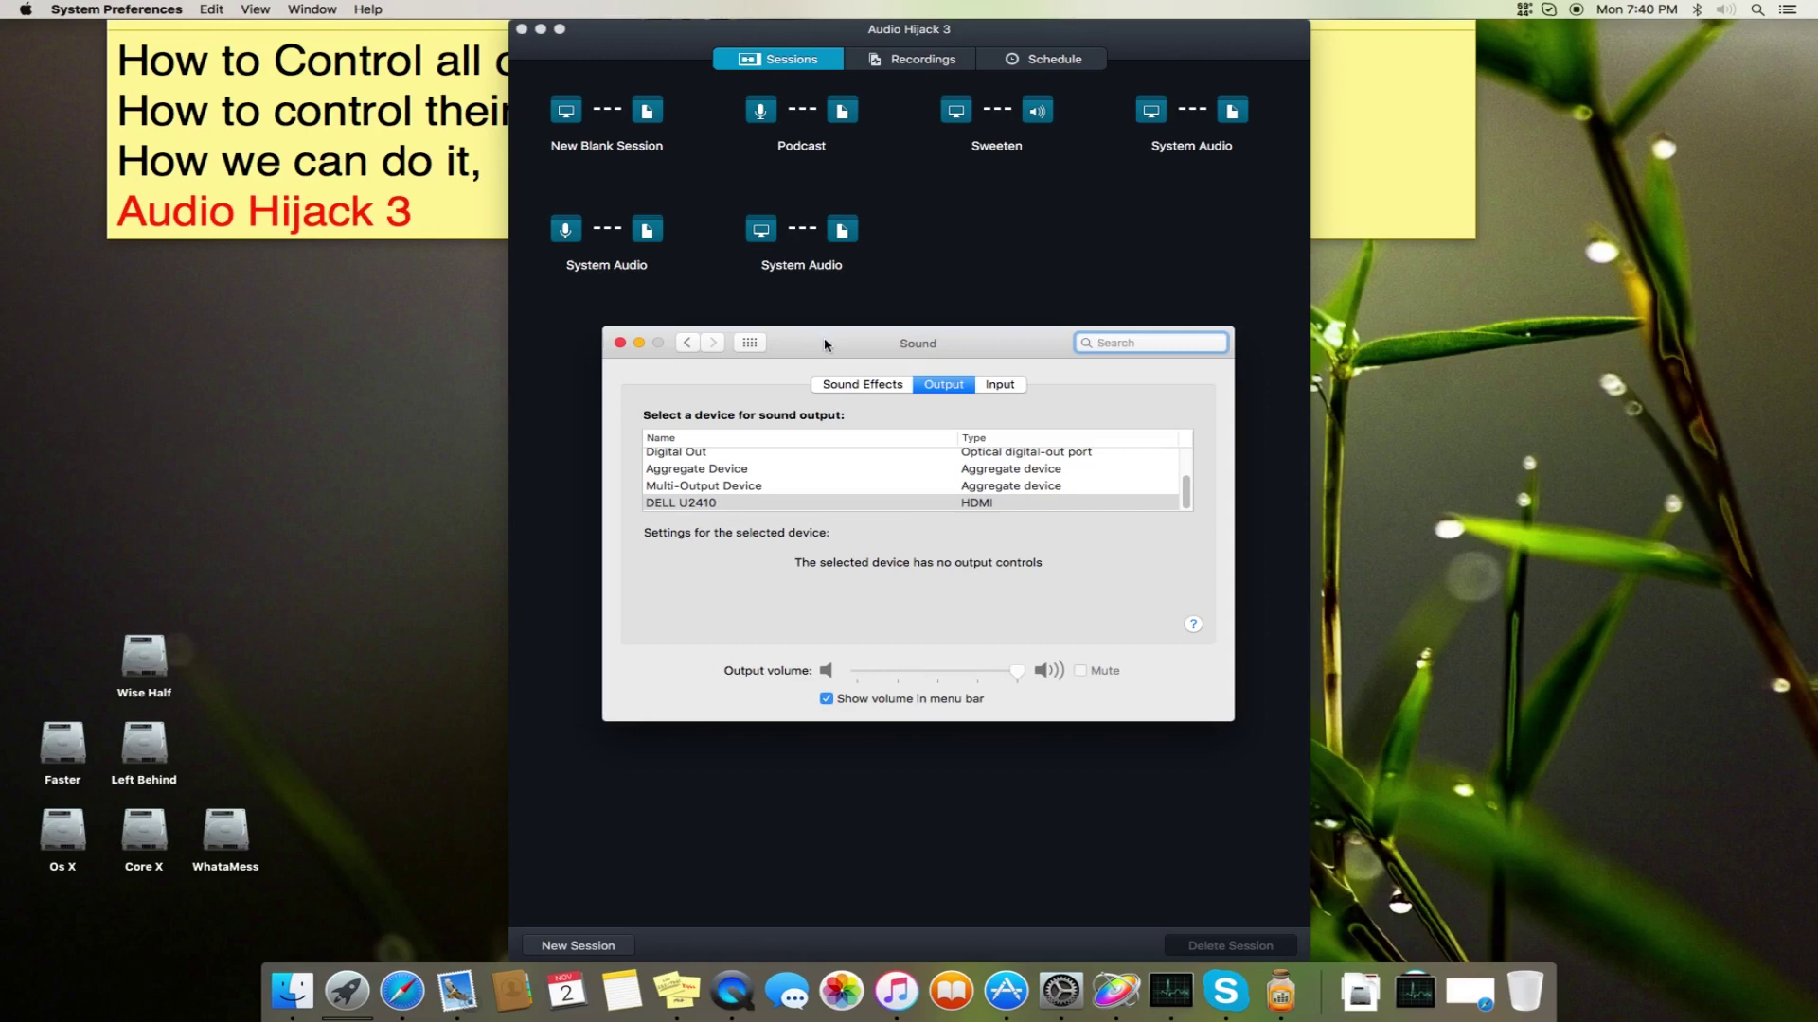
drag(951, 347, 1816, 351)
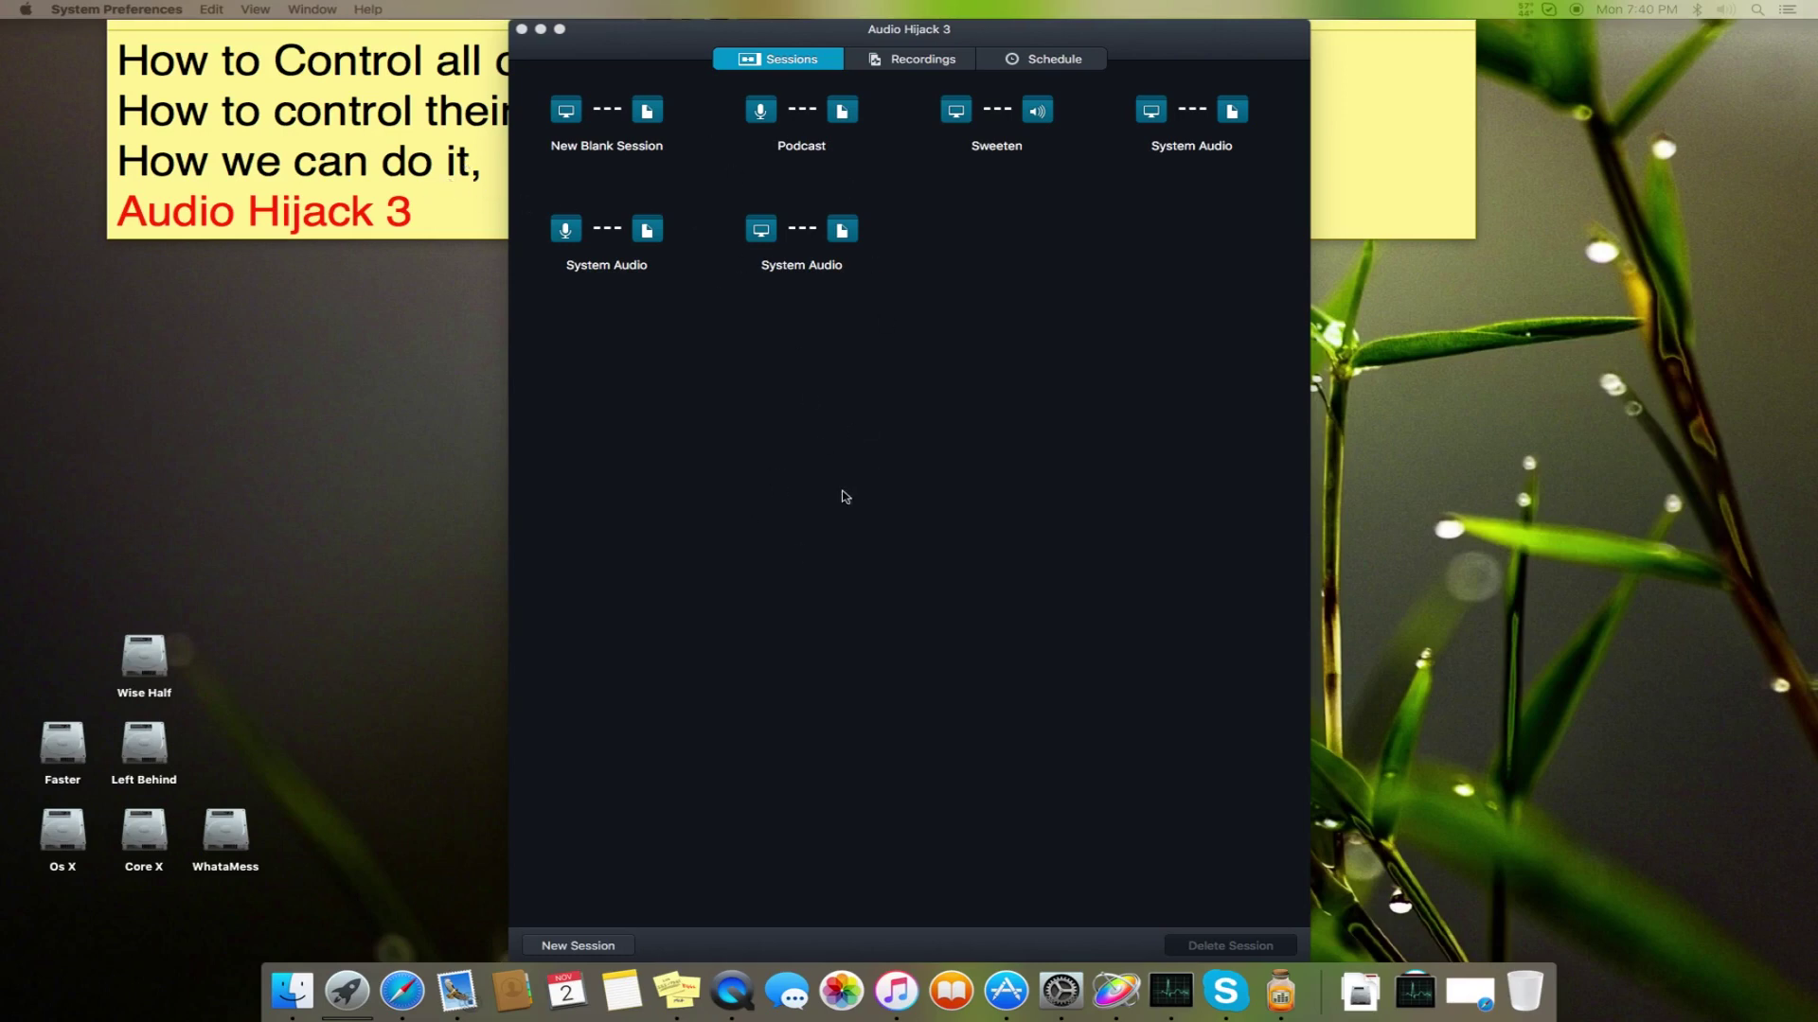
click(795, 24)
drag(784, 28, 829, 233)
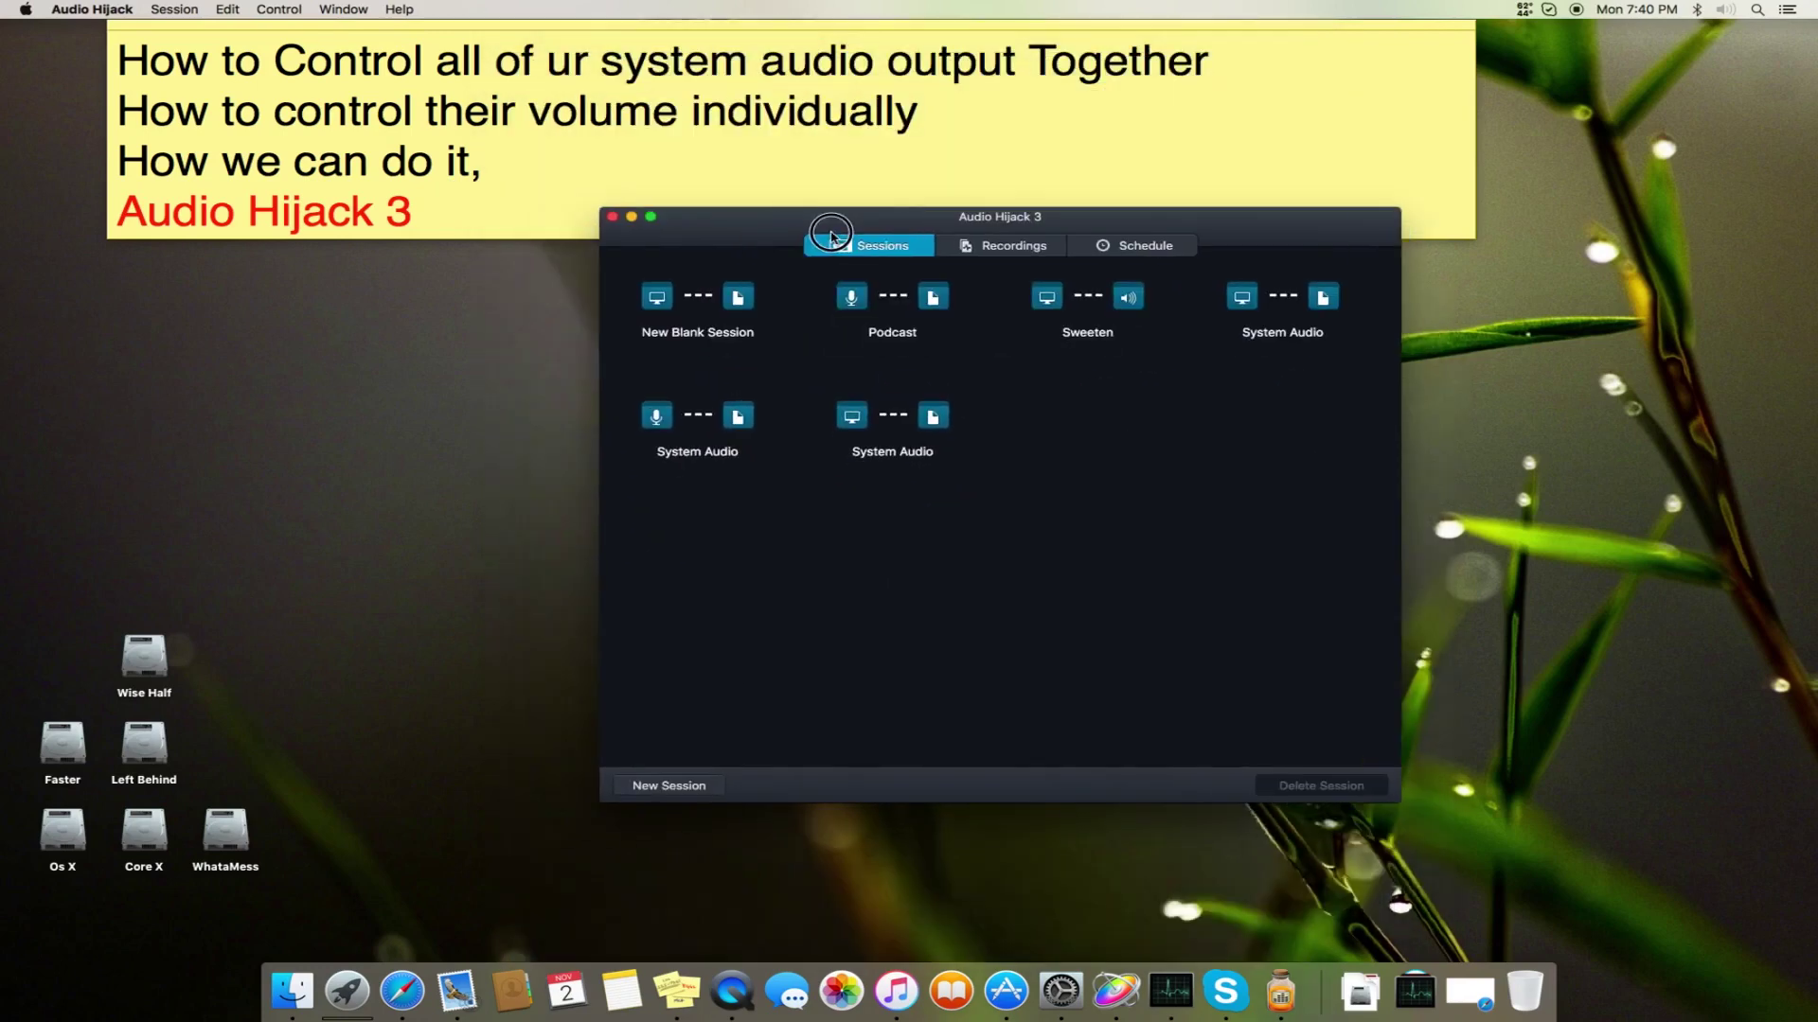
Start a new session and select the New Blank Session template in the Template Chooser
click(685, 791)
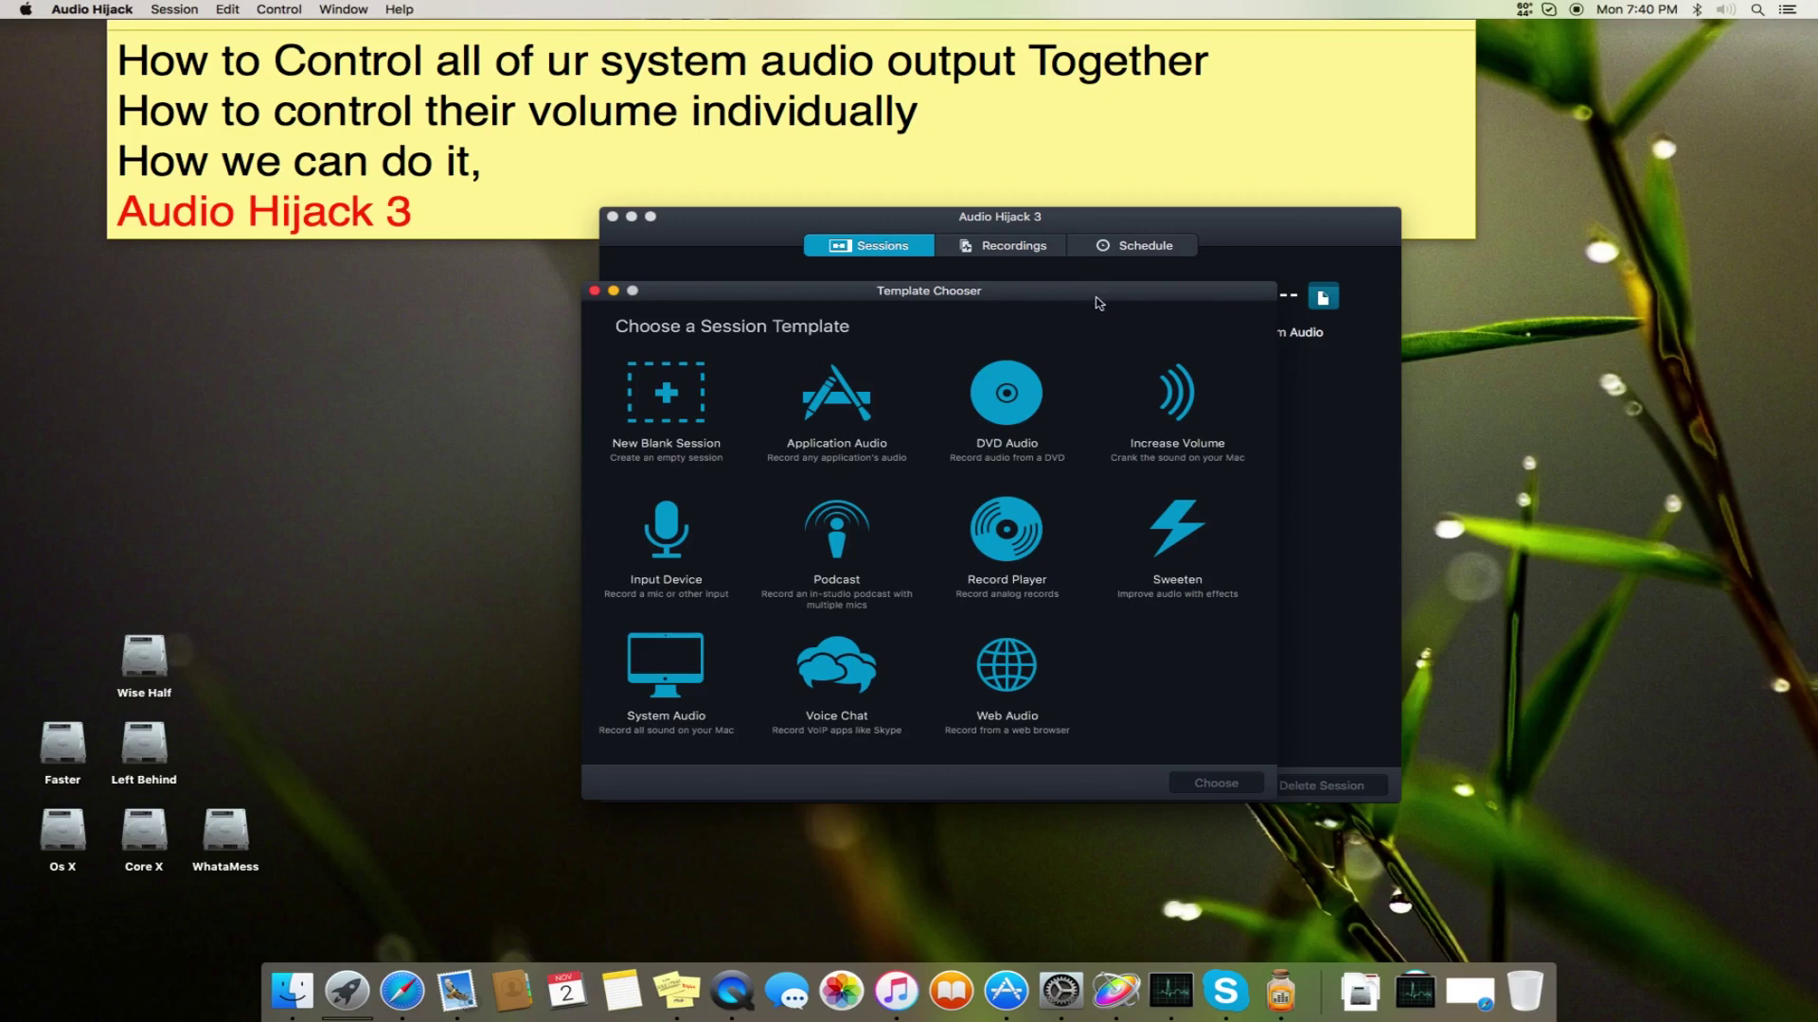
drag(1098, 303, 1181, 261)
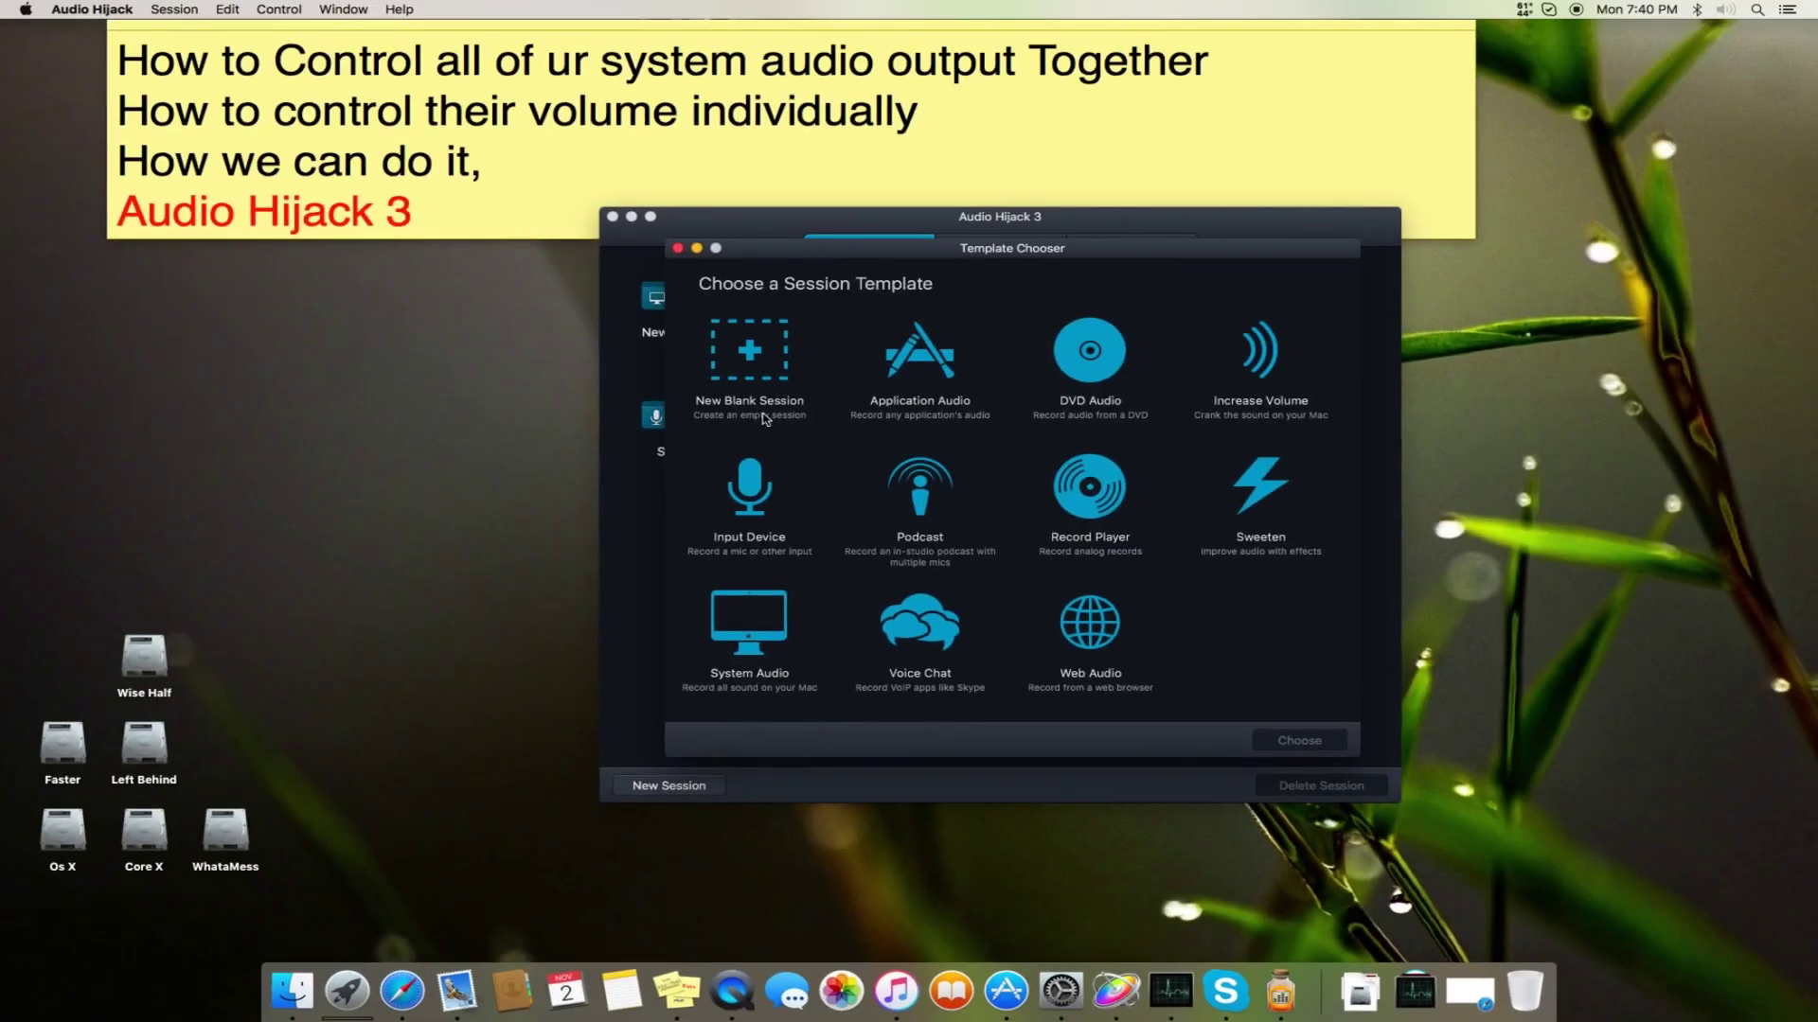
click(744, 349)
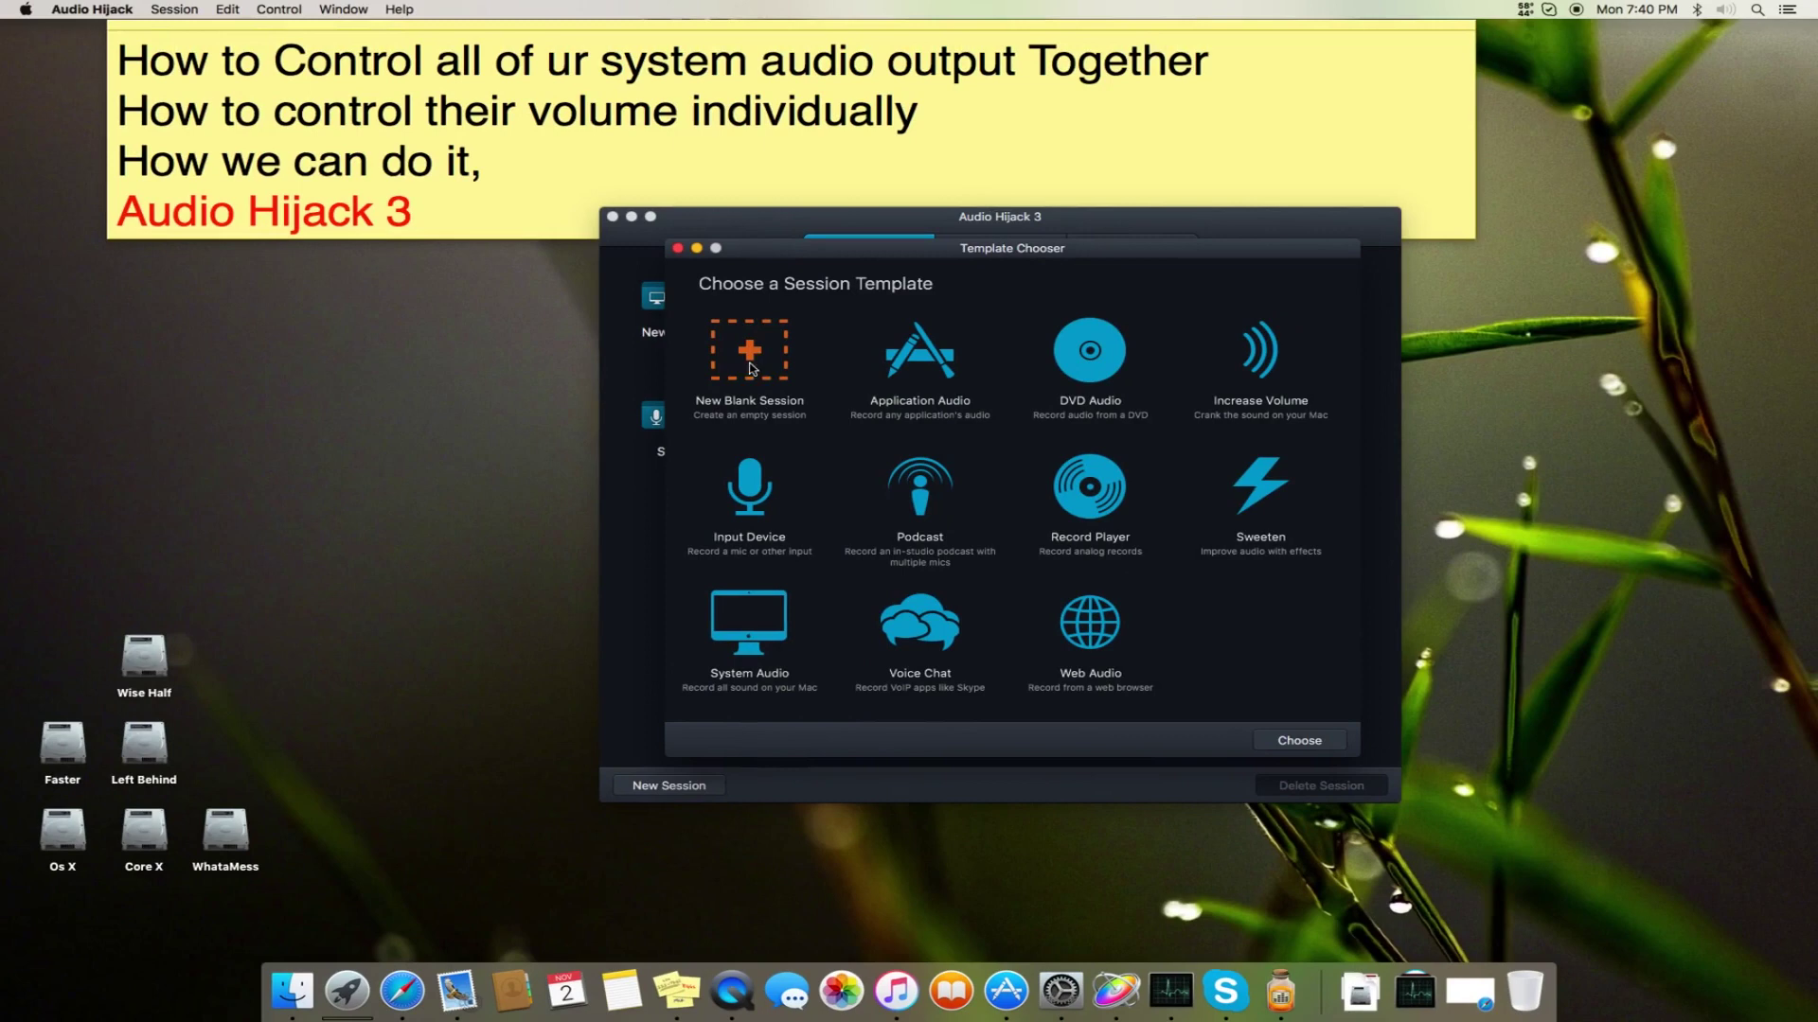
Open the blank session and insert an MP3 256 kbps Recorder before the DELL U2410 output
double_click(746, 350)
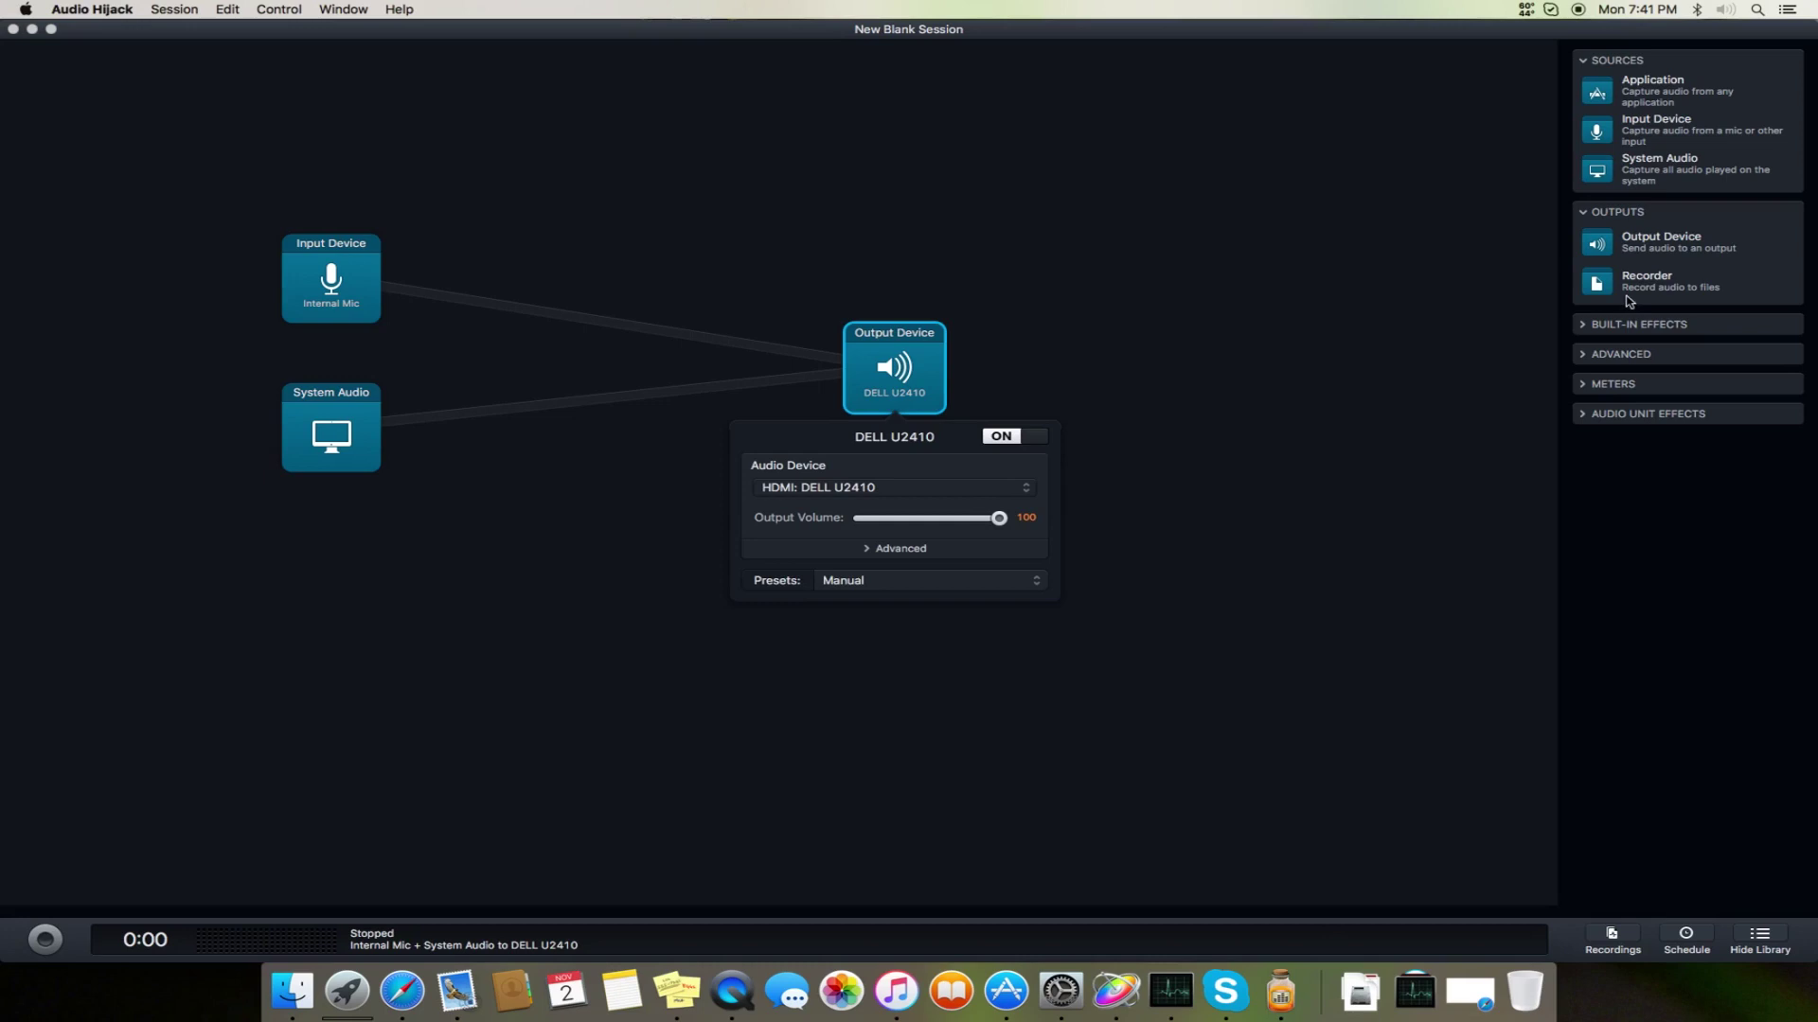
drag(1633, 281, 596, 342)
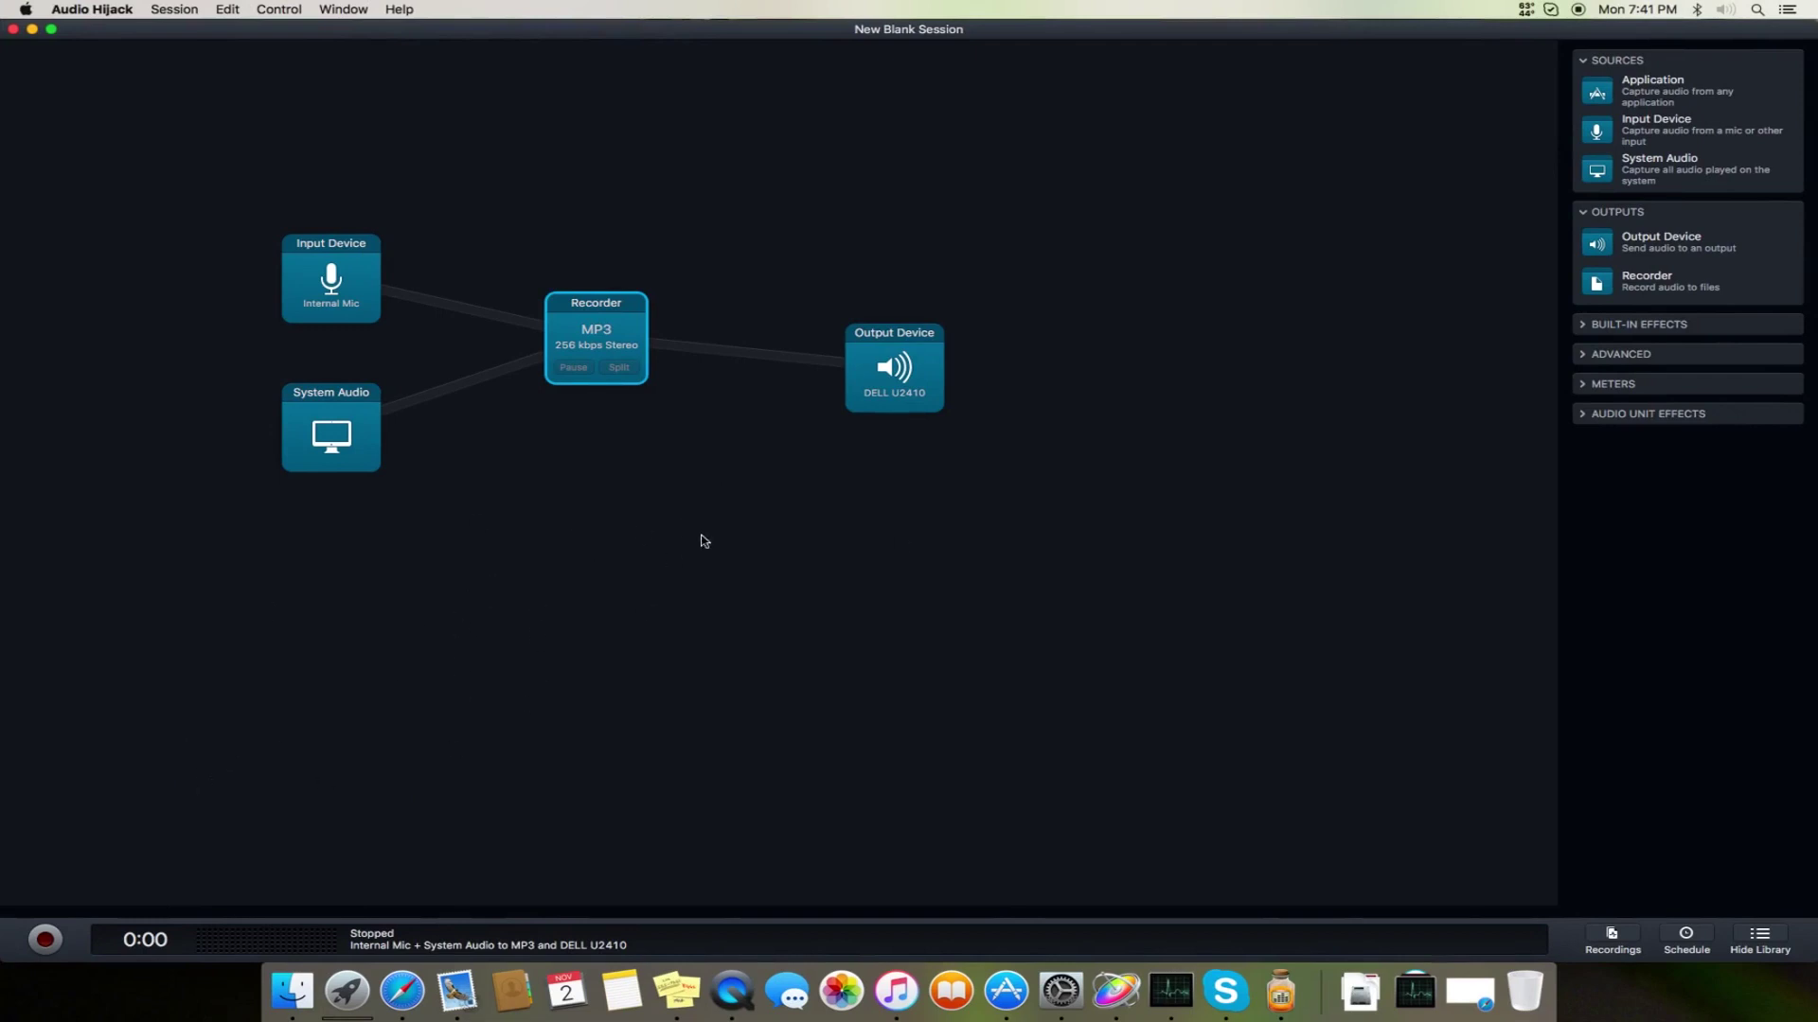
Start recording Internal Mic plus System Audio to MP3
click(62, 938)
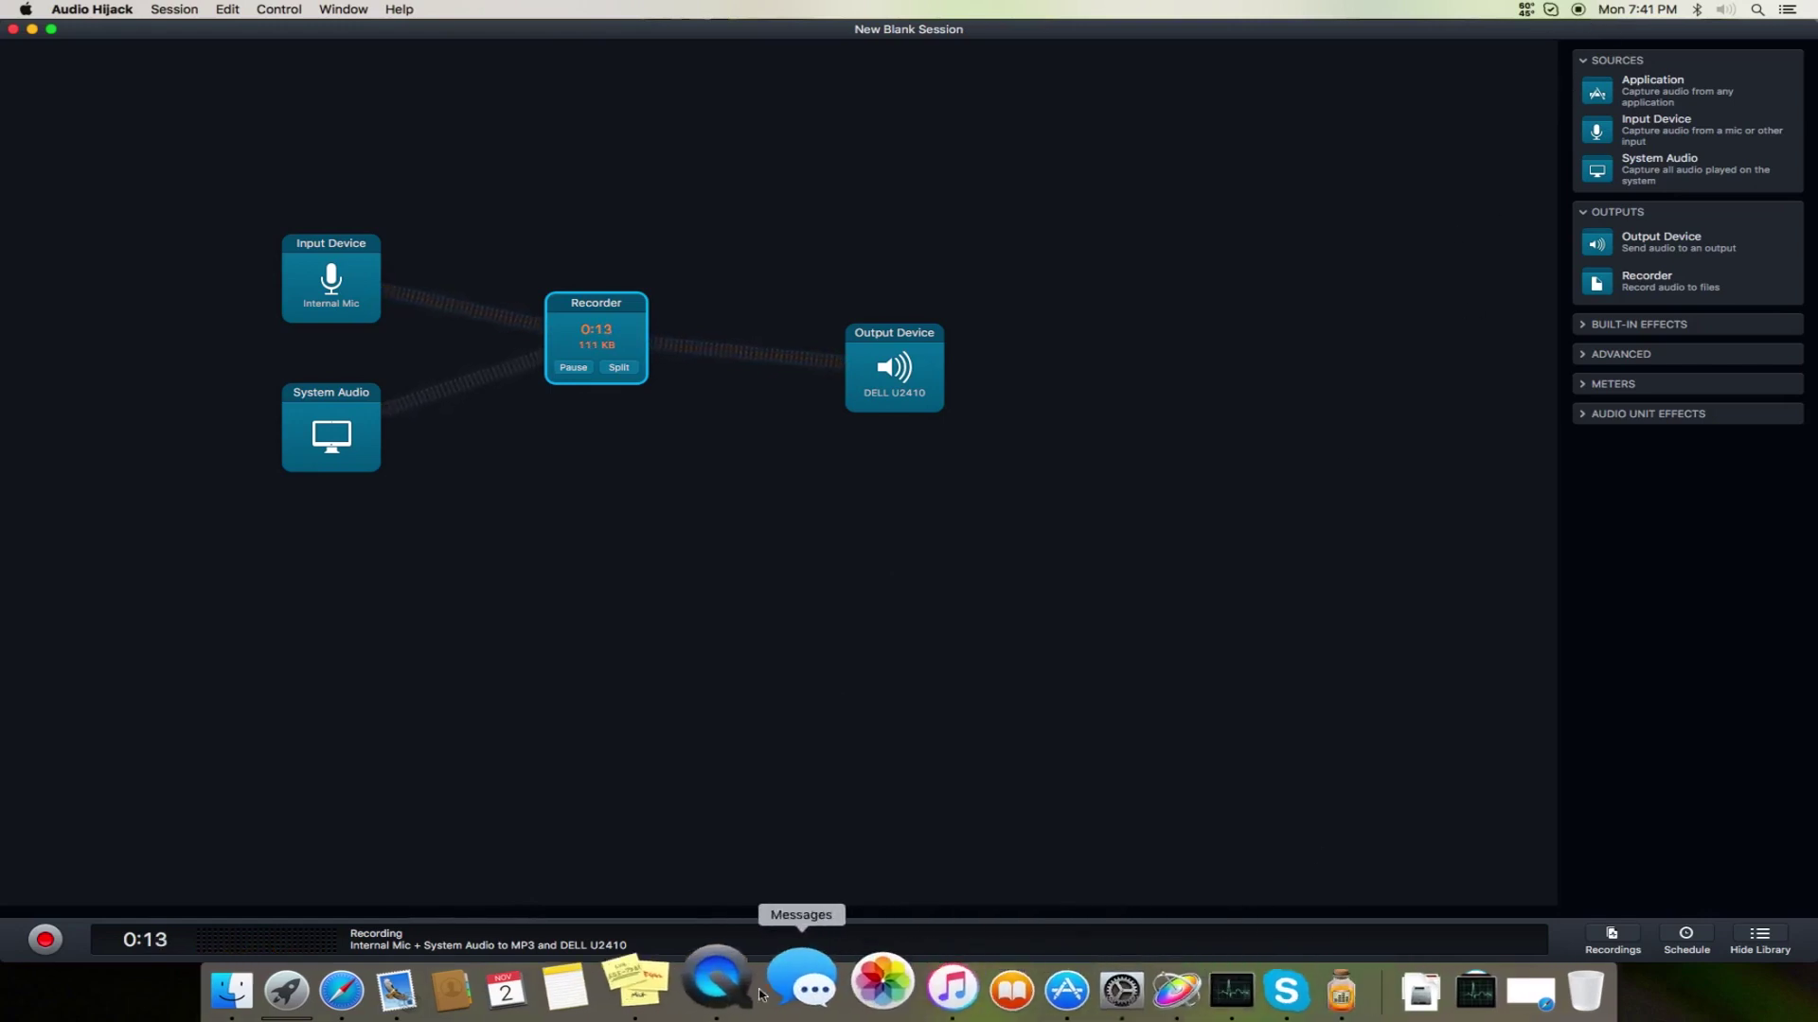
click(718, 986)
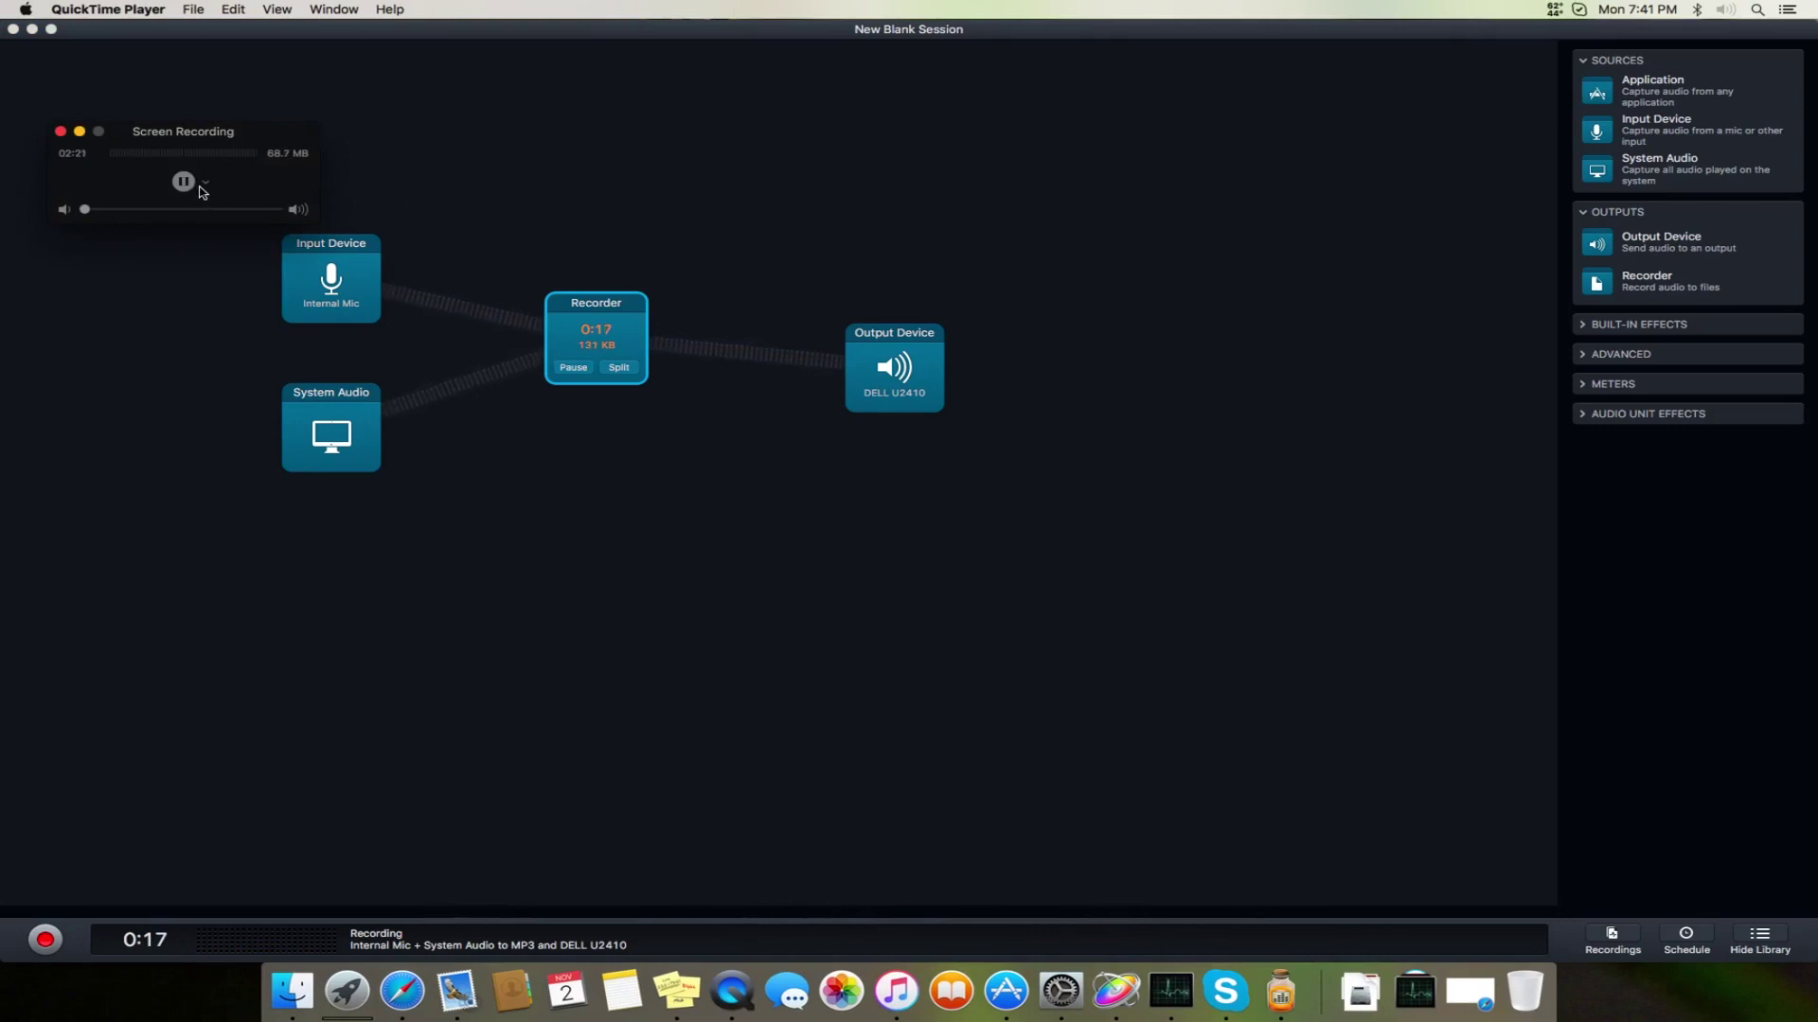
click(187, 184)
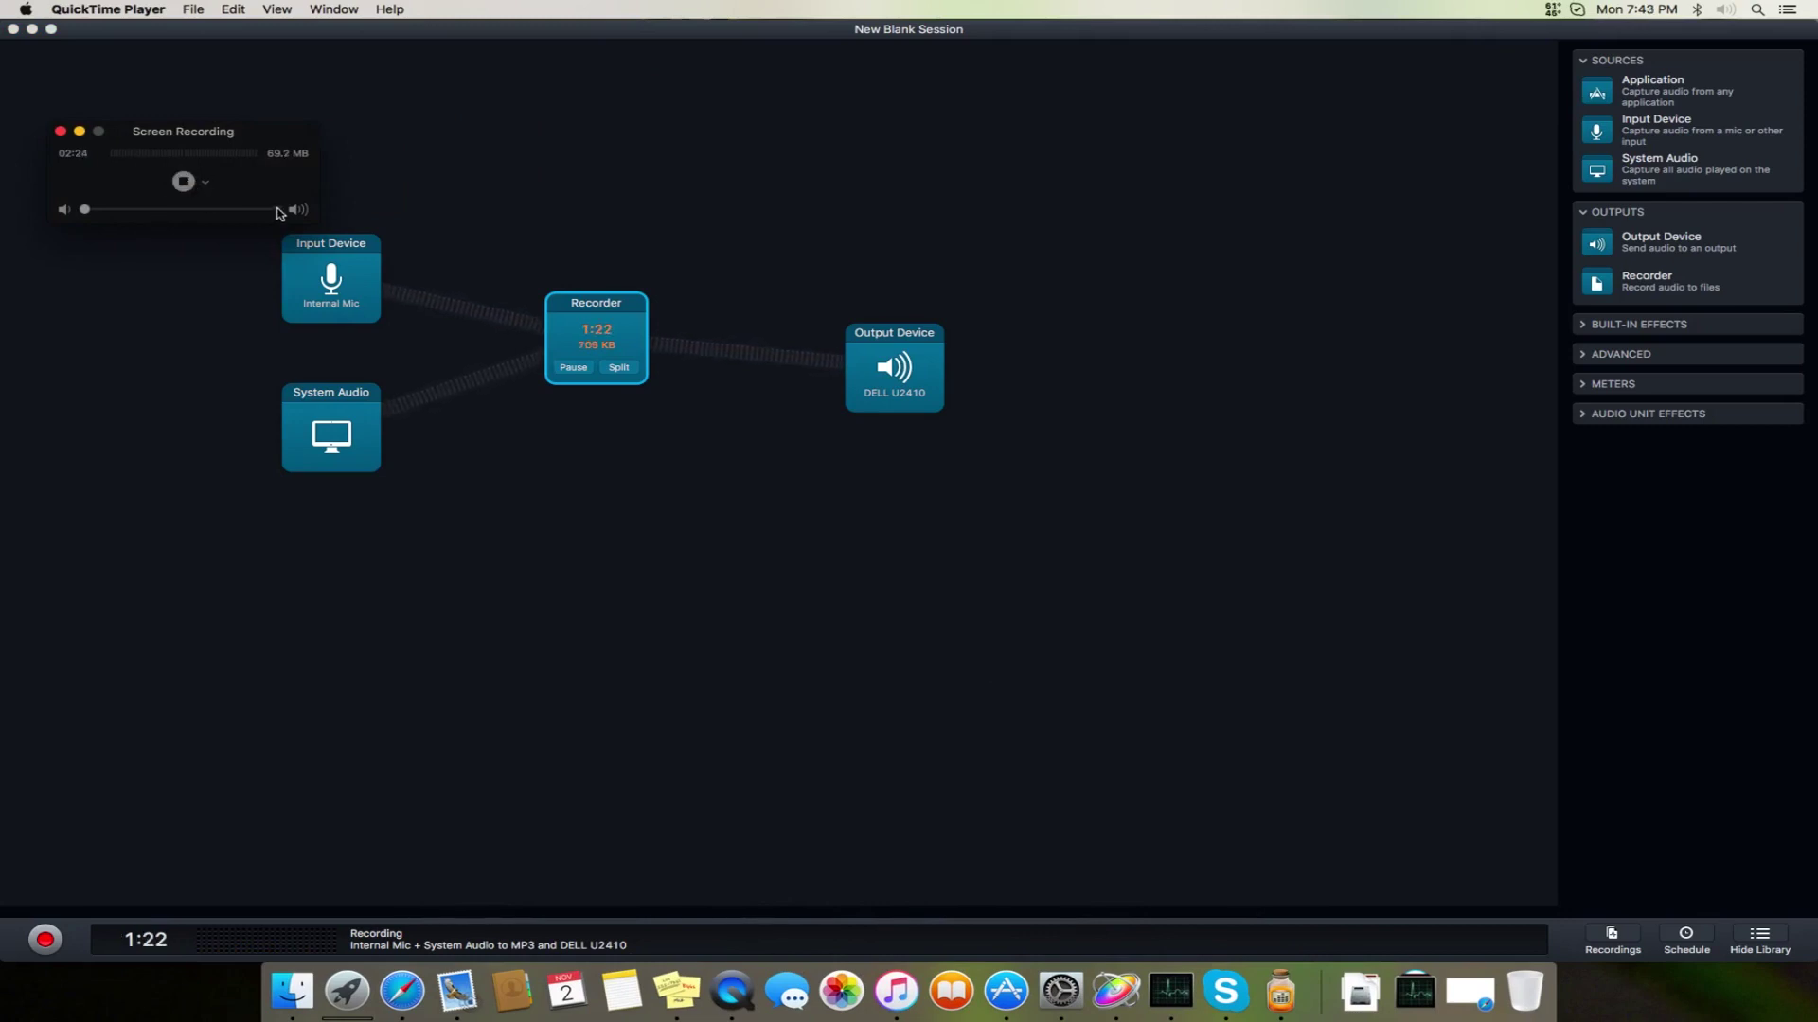
drag(285, 137, 503, 175)
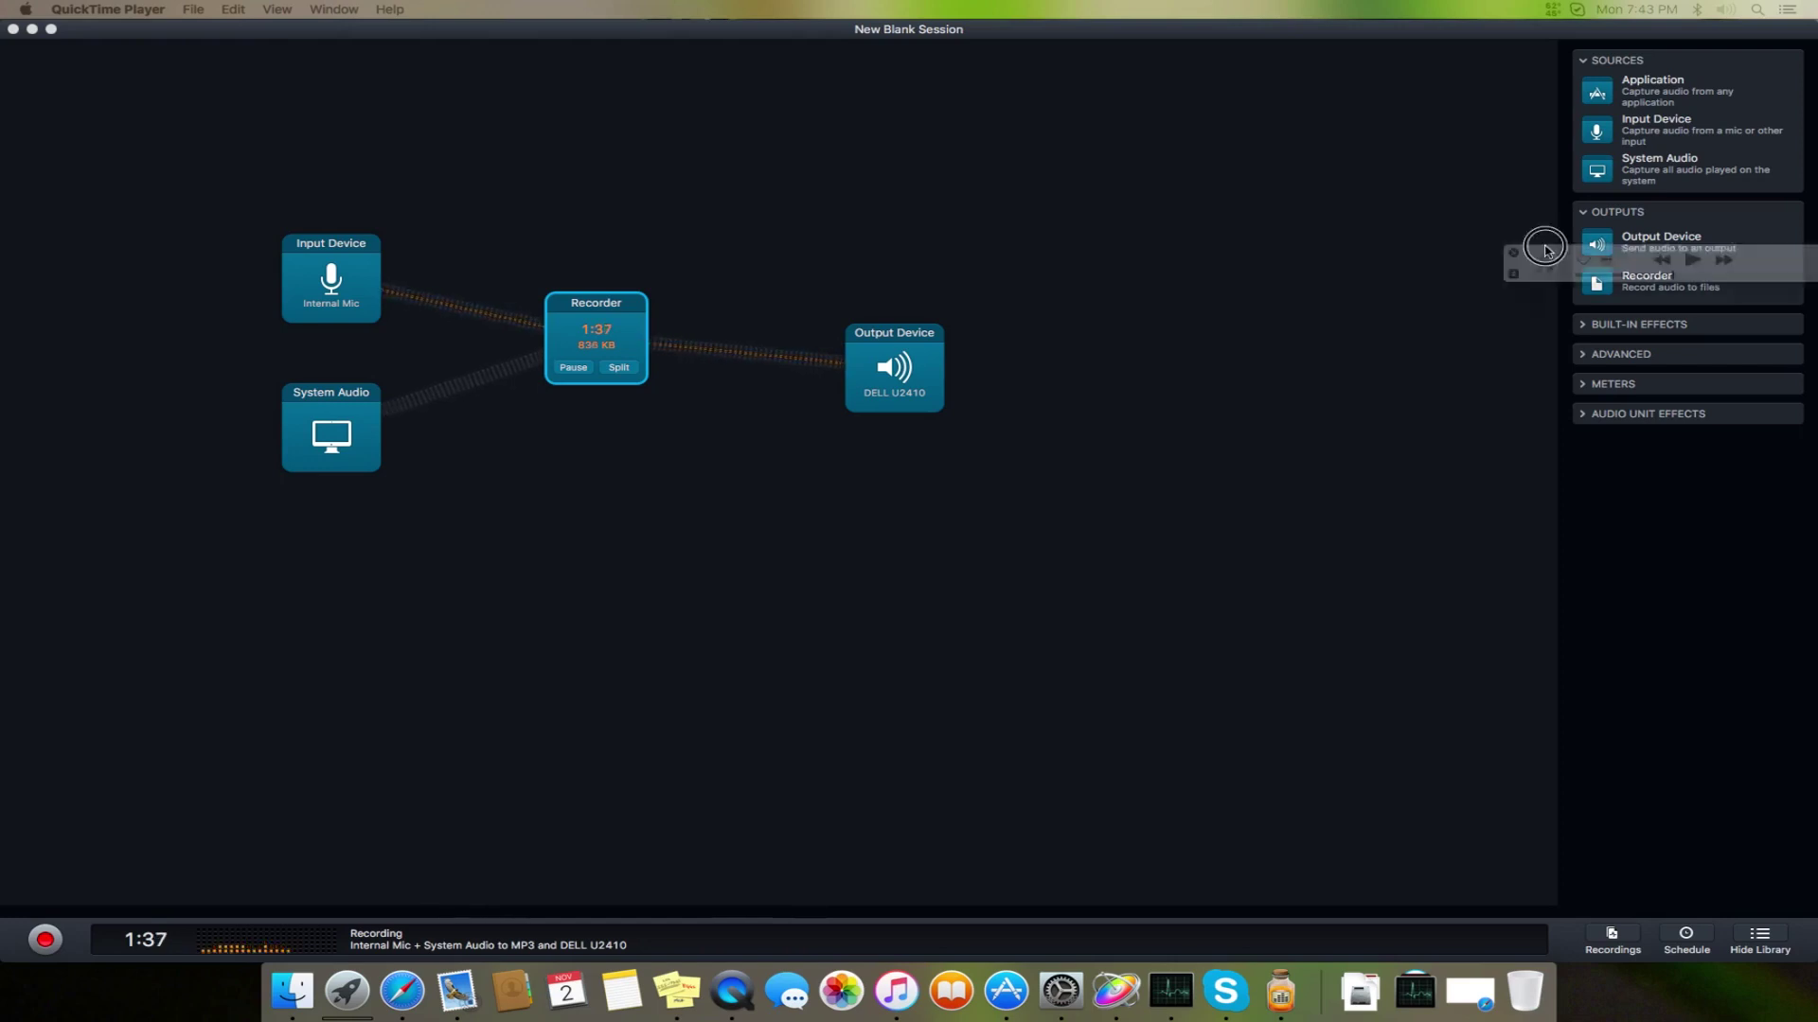
Play a song in iTunes and briefly inspect the Internal Mic input settings
click(1114, 104)
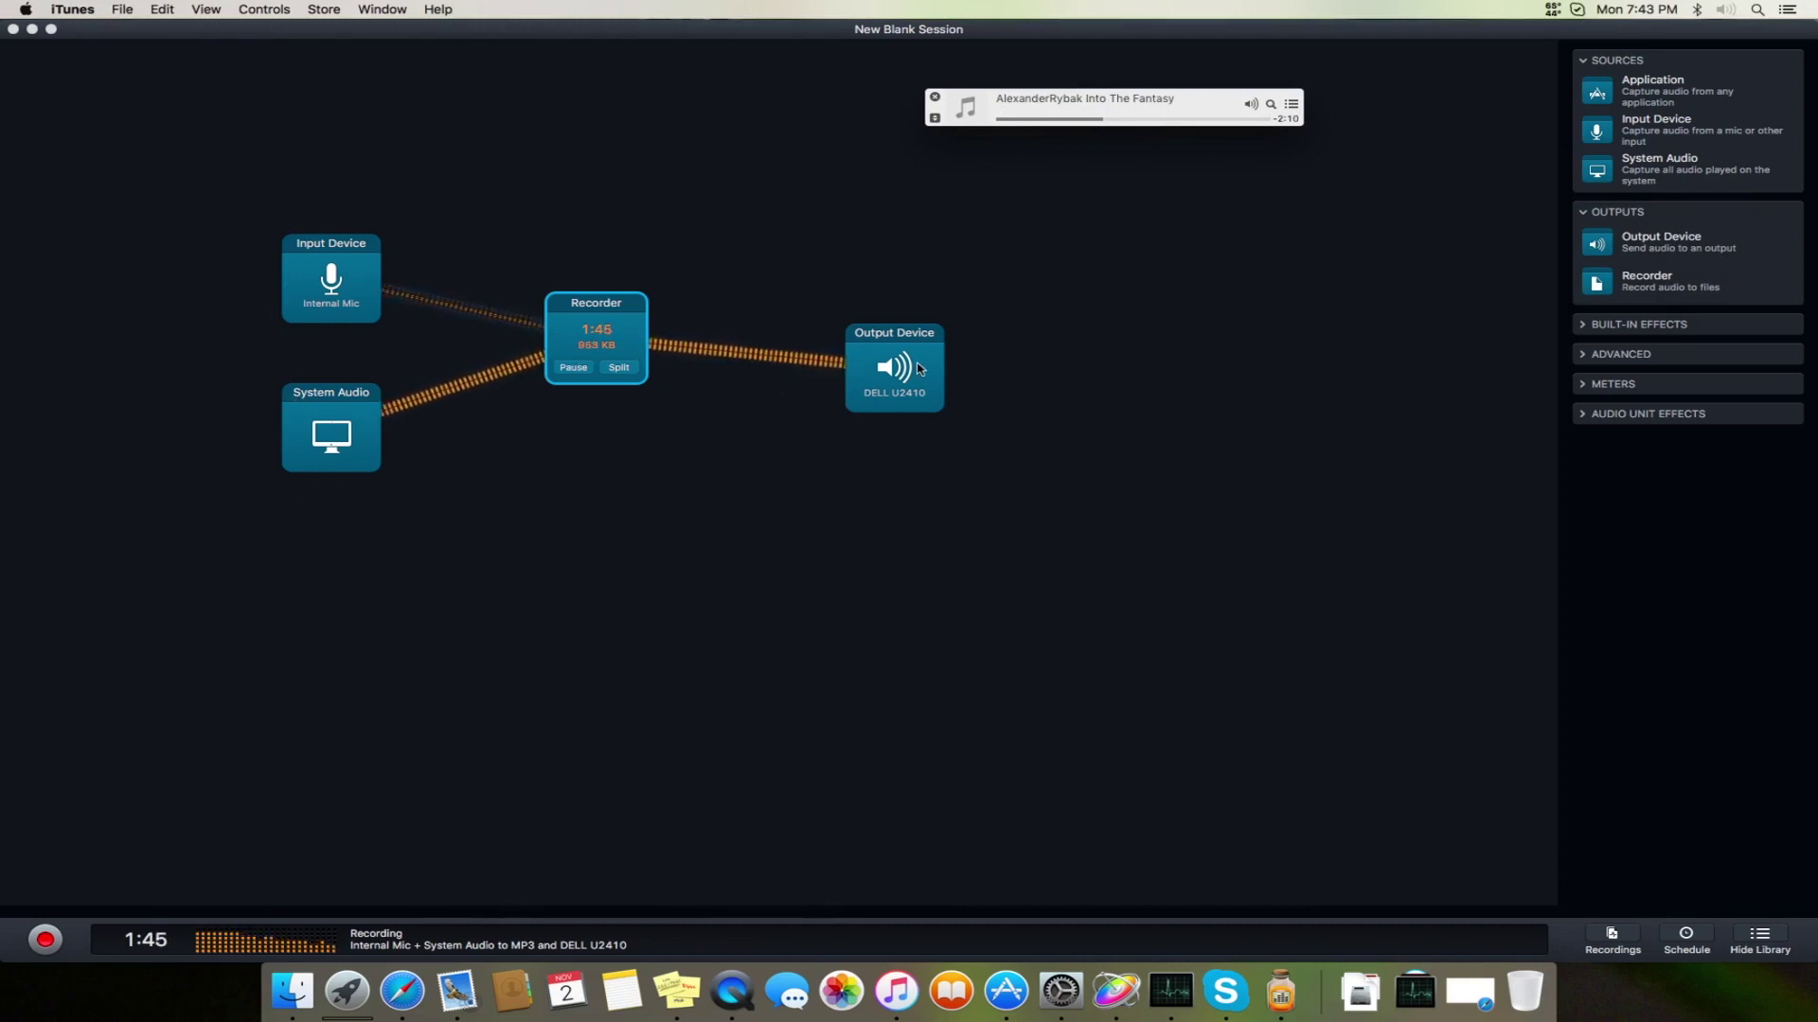
click(365, 264)
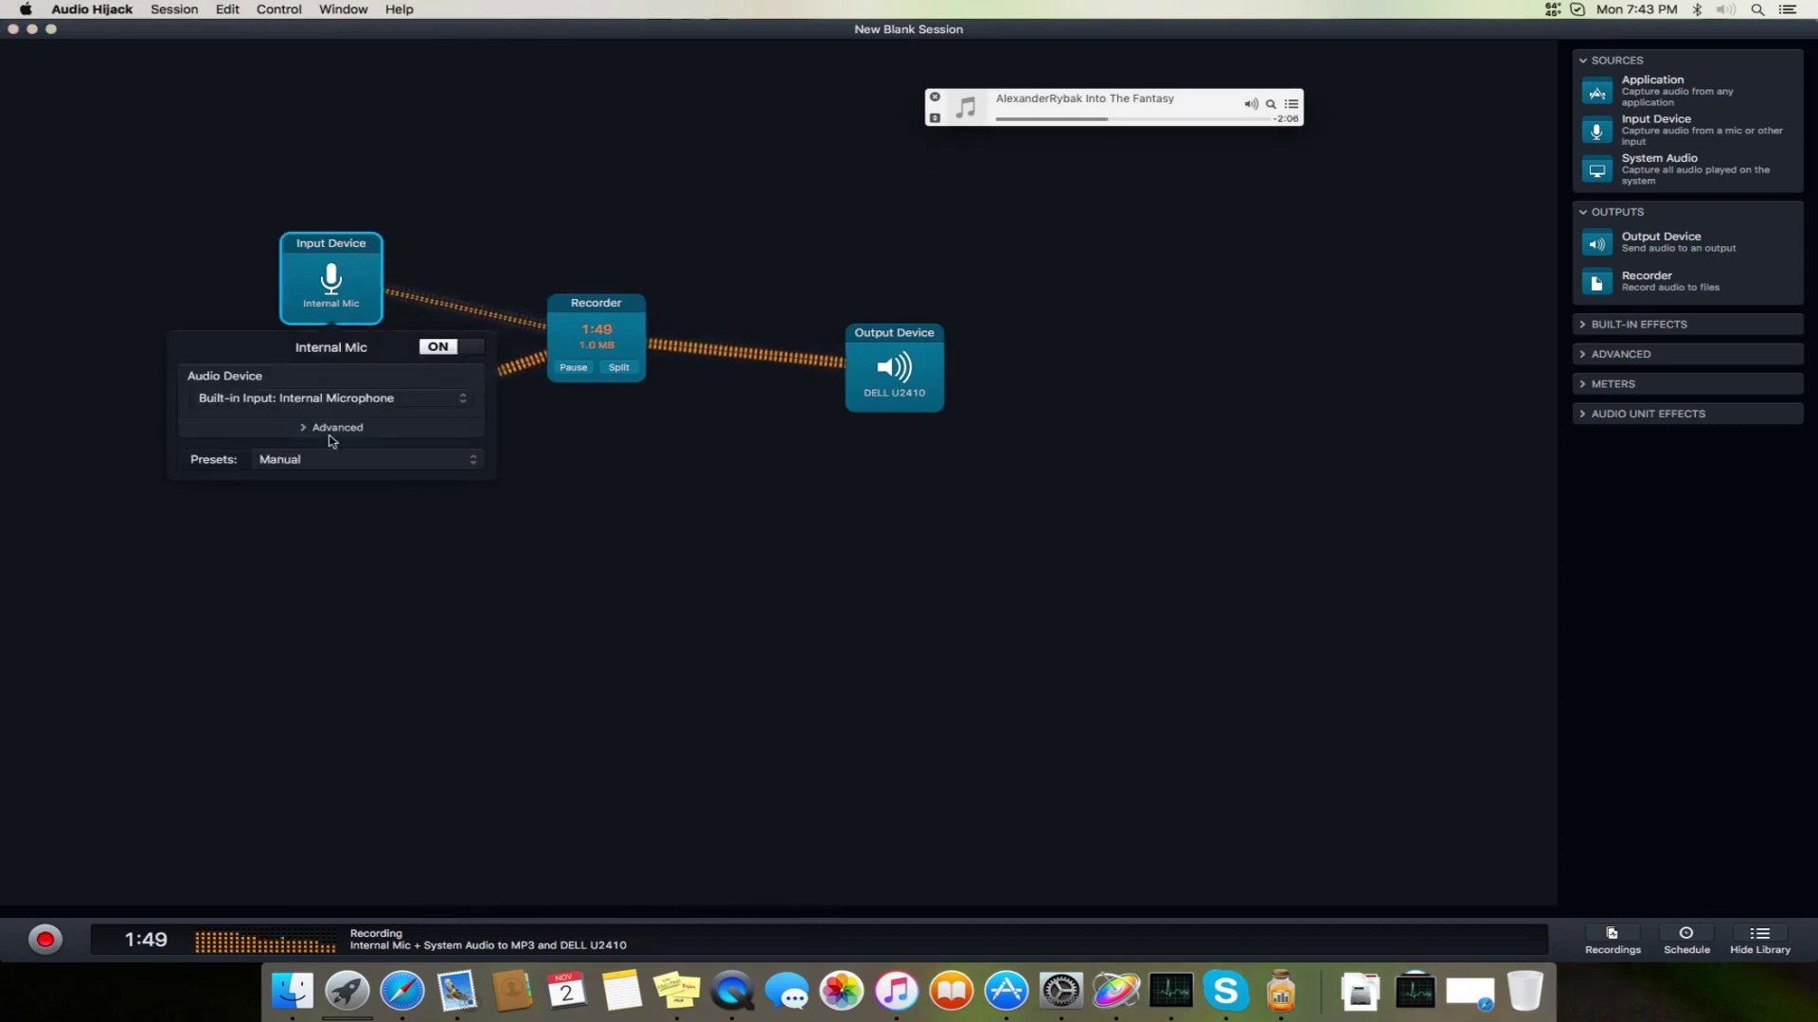
click(461, 248)
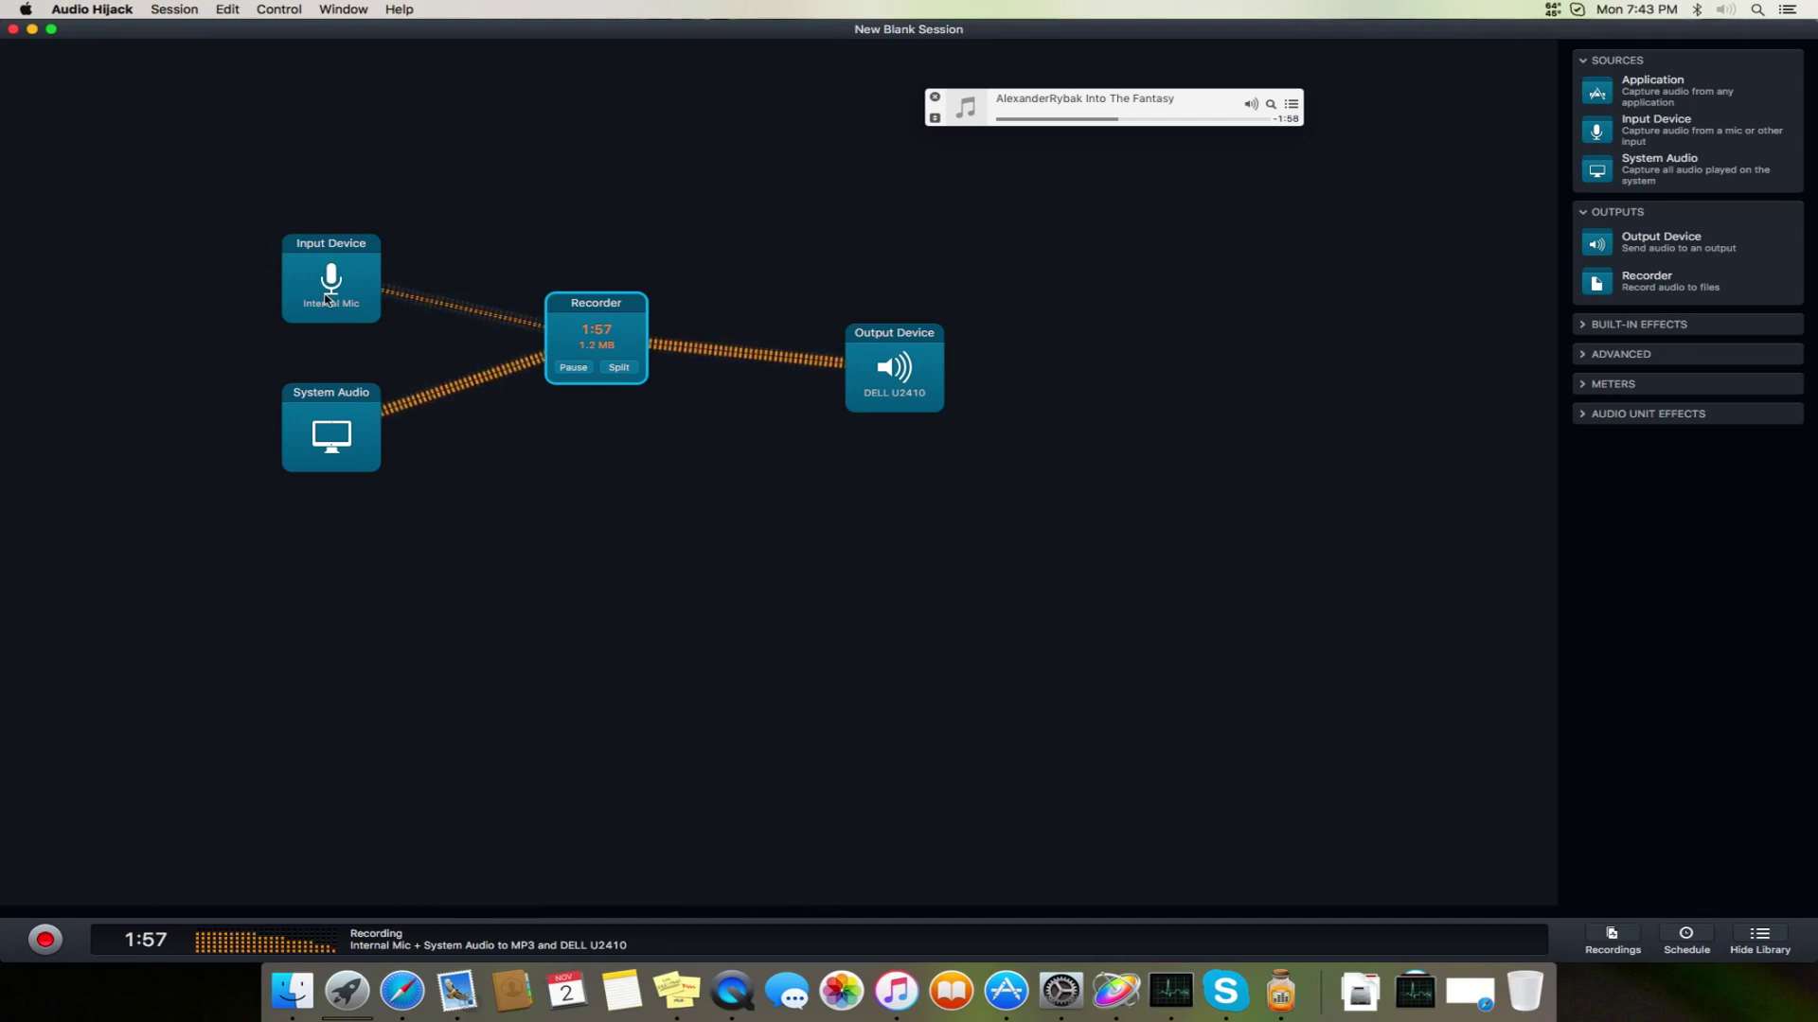
click(1122, 107)
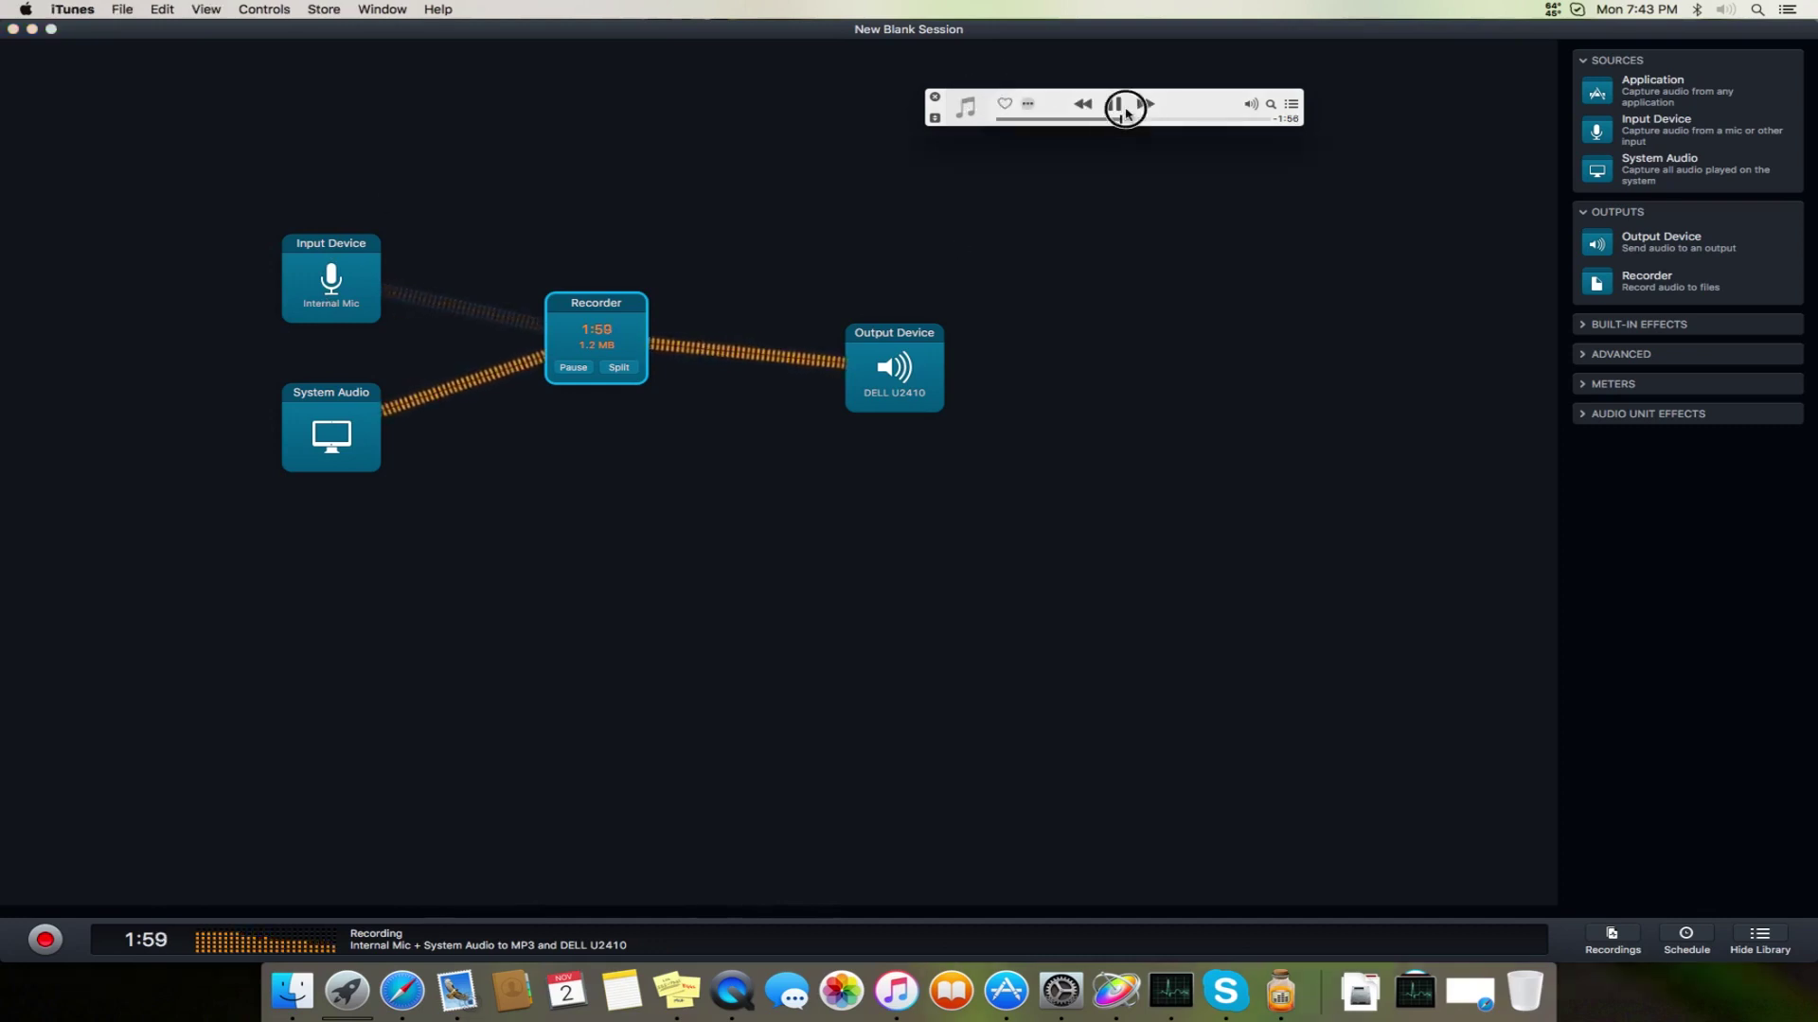
Route the session output to Multi-Output Device and bring its output volume down to 0
click(895, 369)
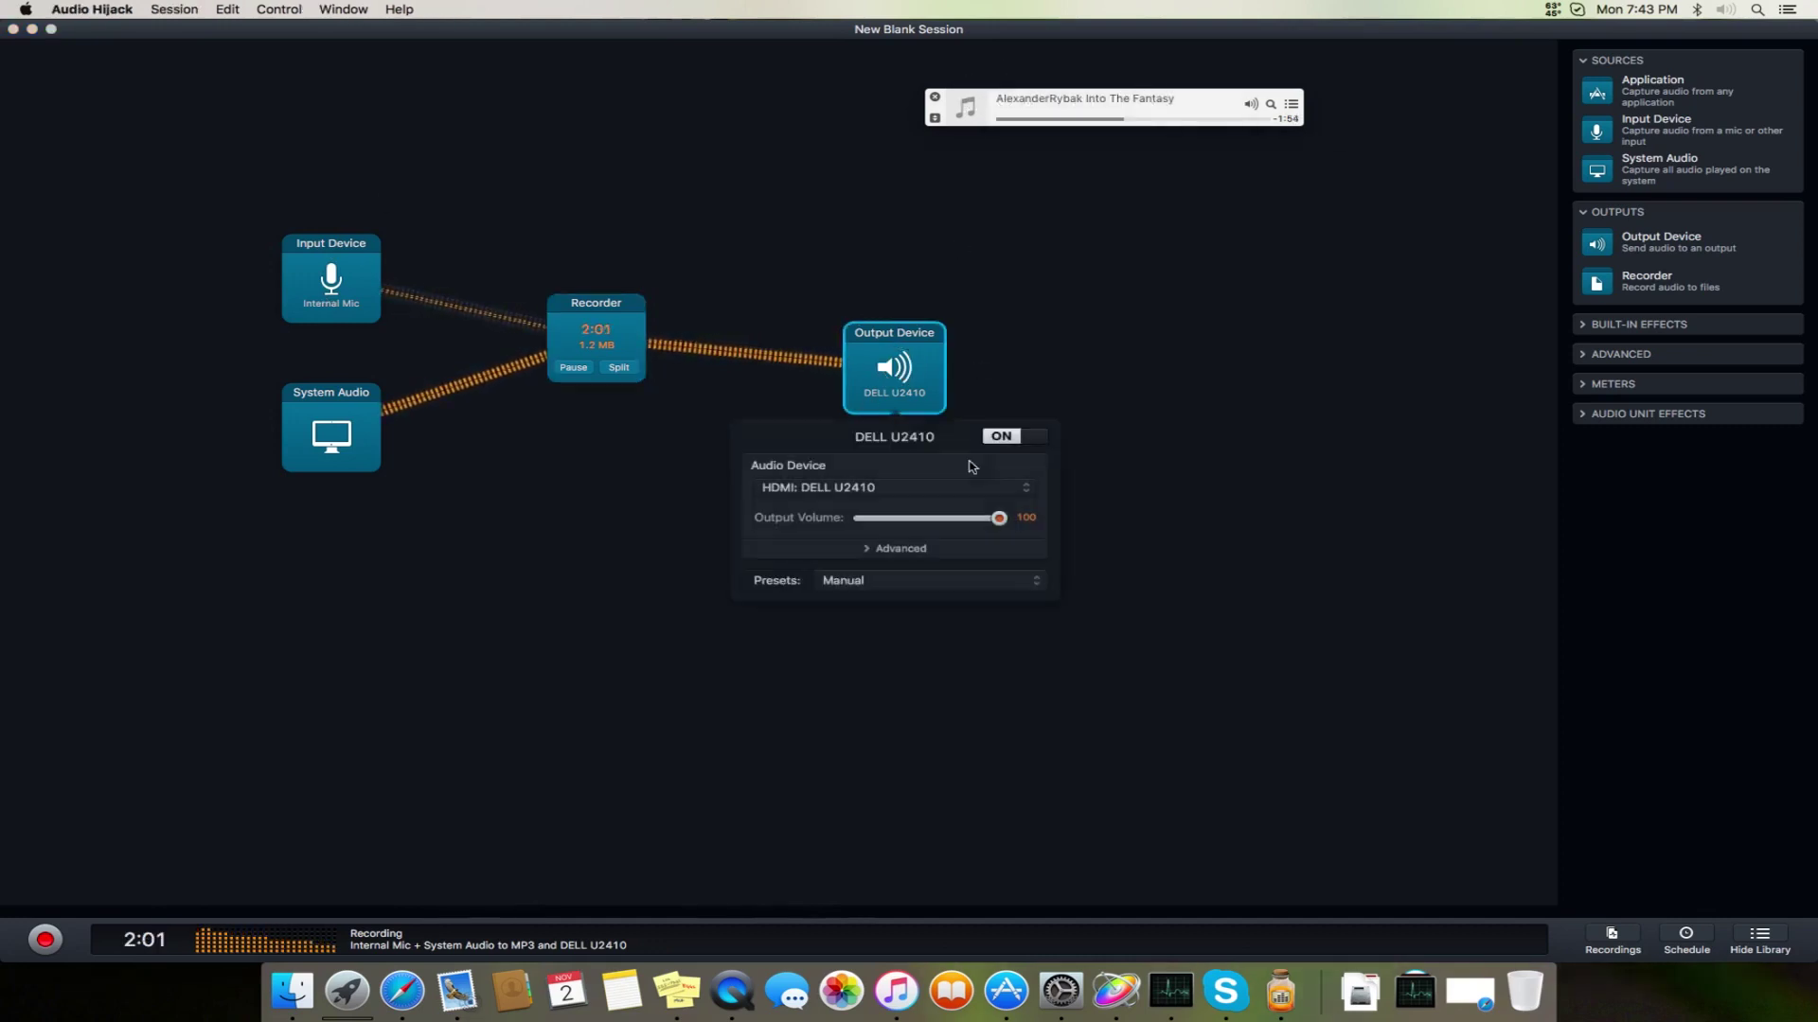
click(956, 487)
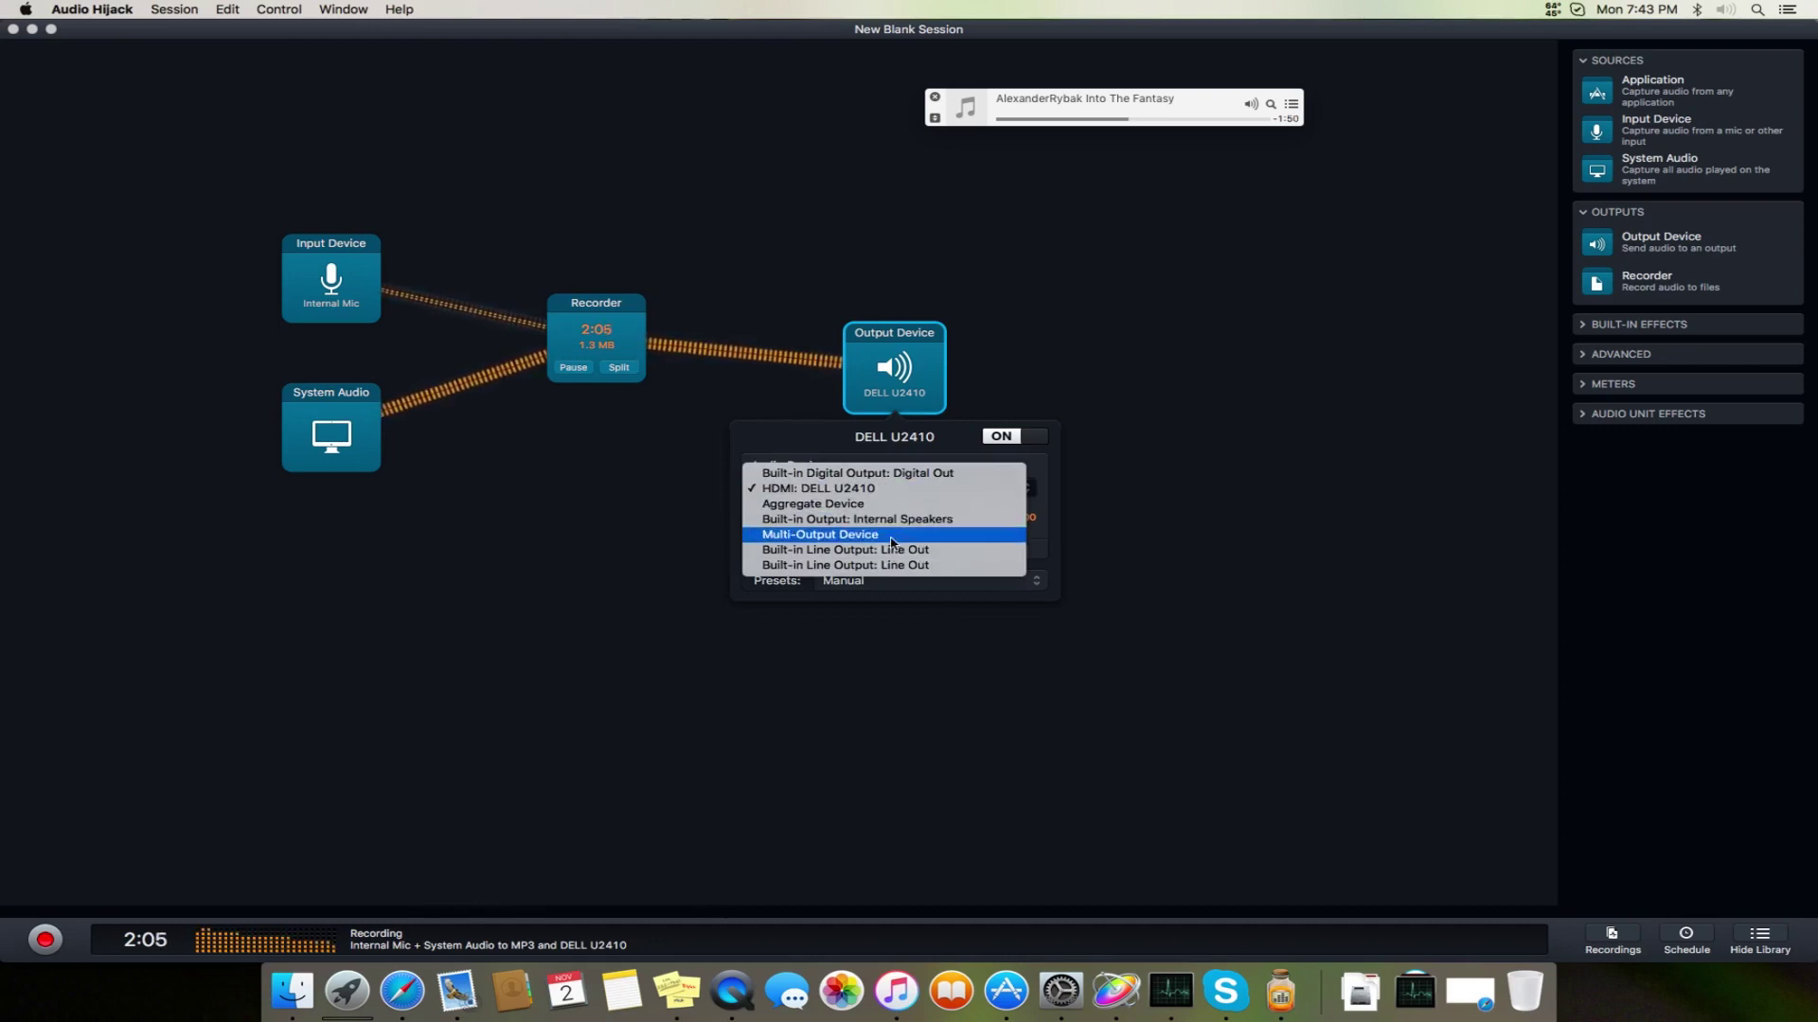
click(891, 535)
drag(918, 521, 863, 533)
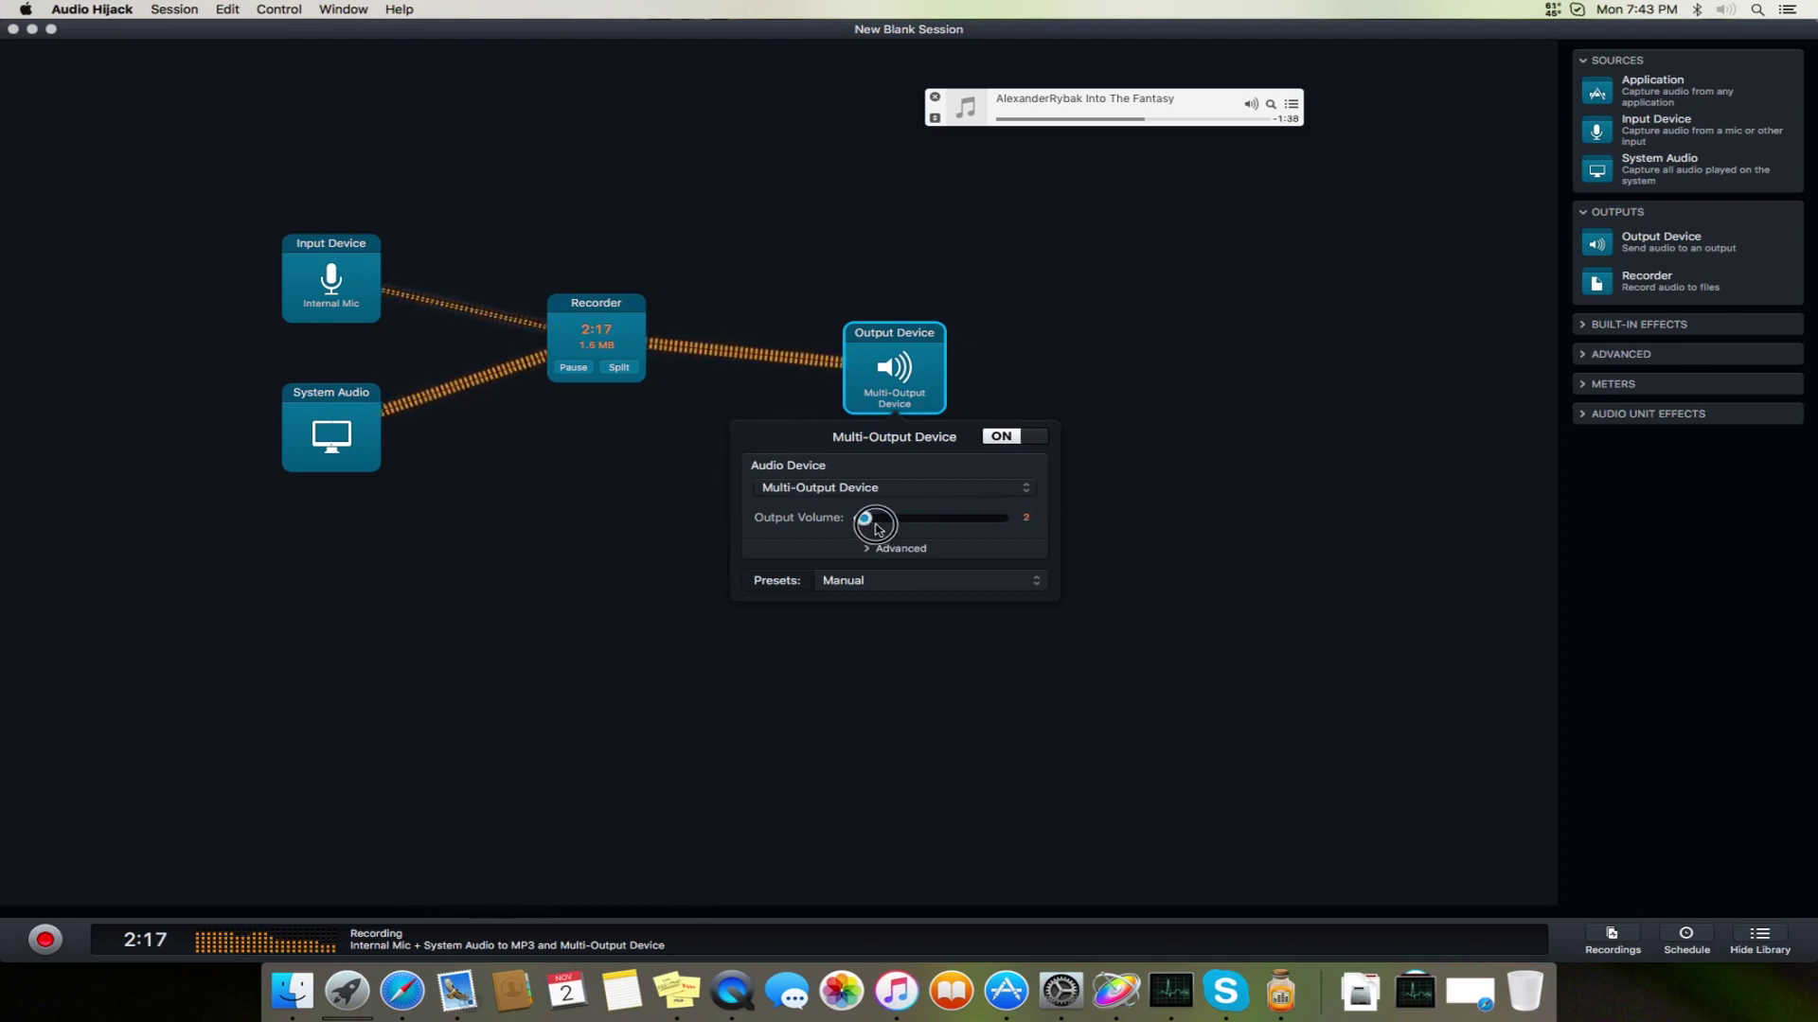
drag(878, 529, 861, 519)
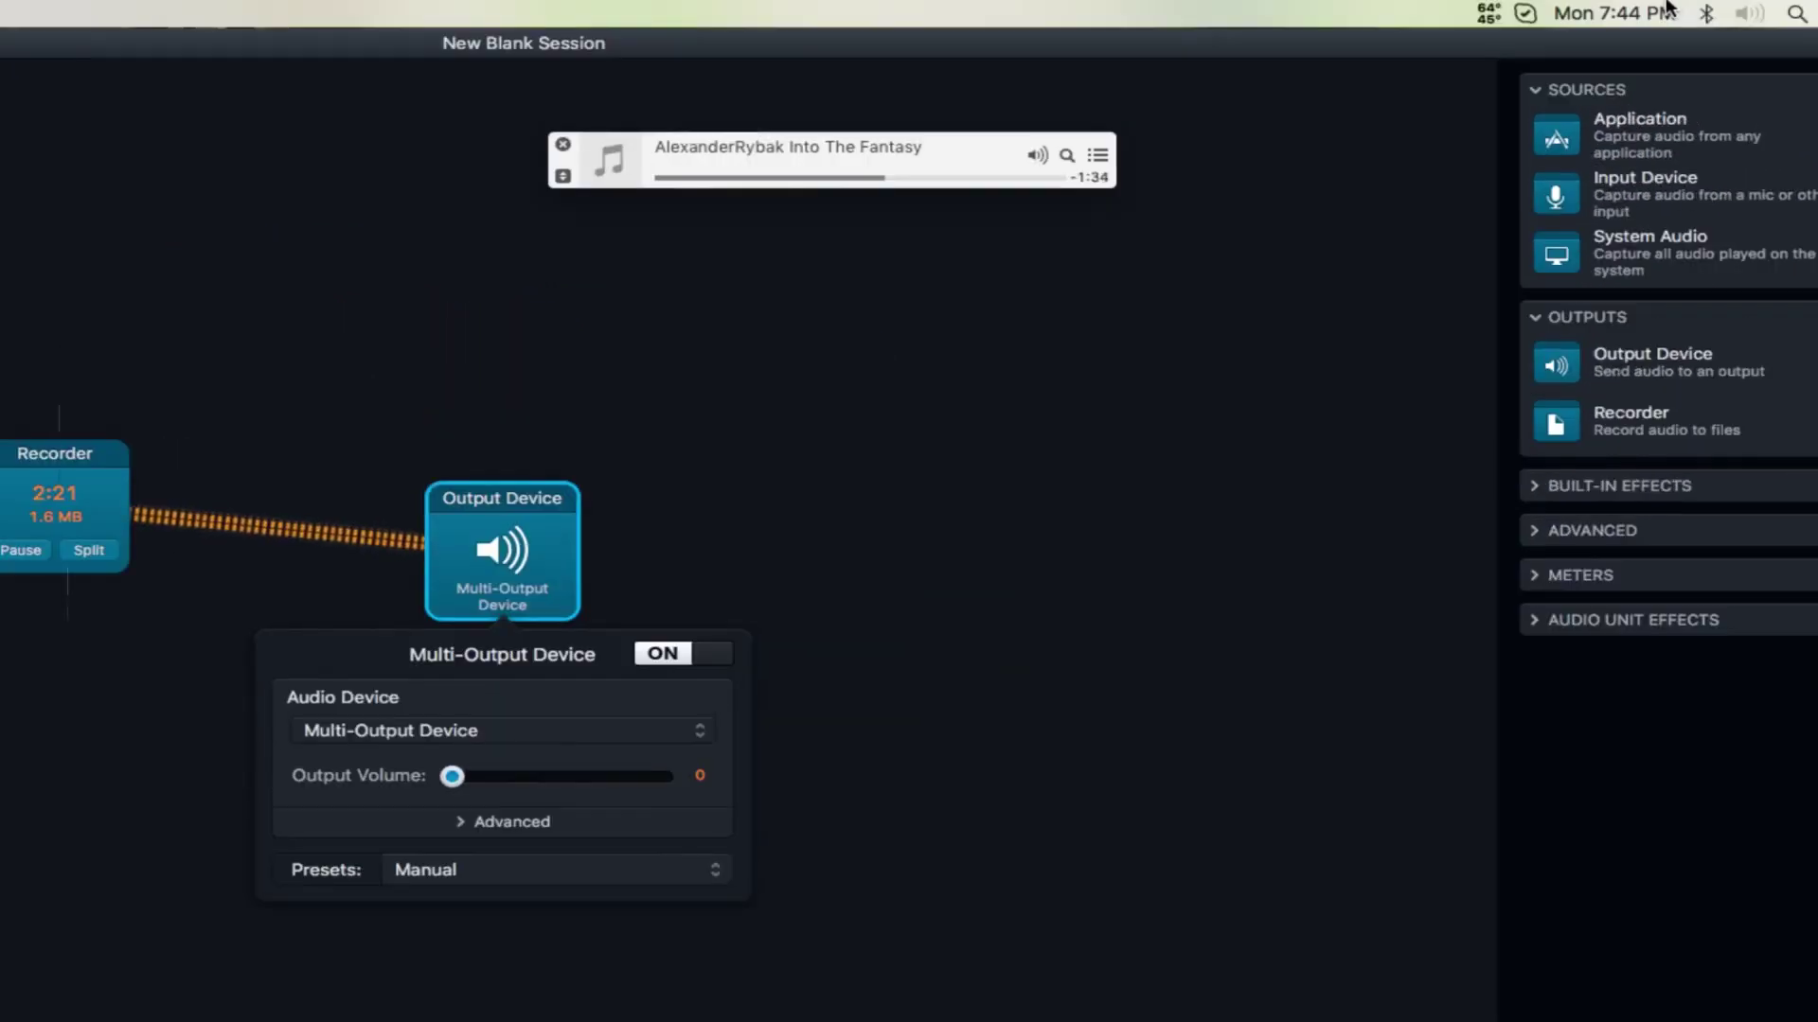
click(1749, 13)
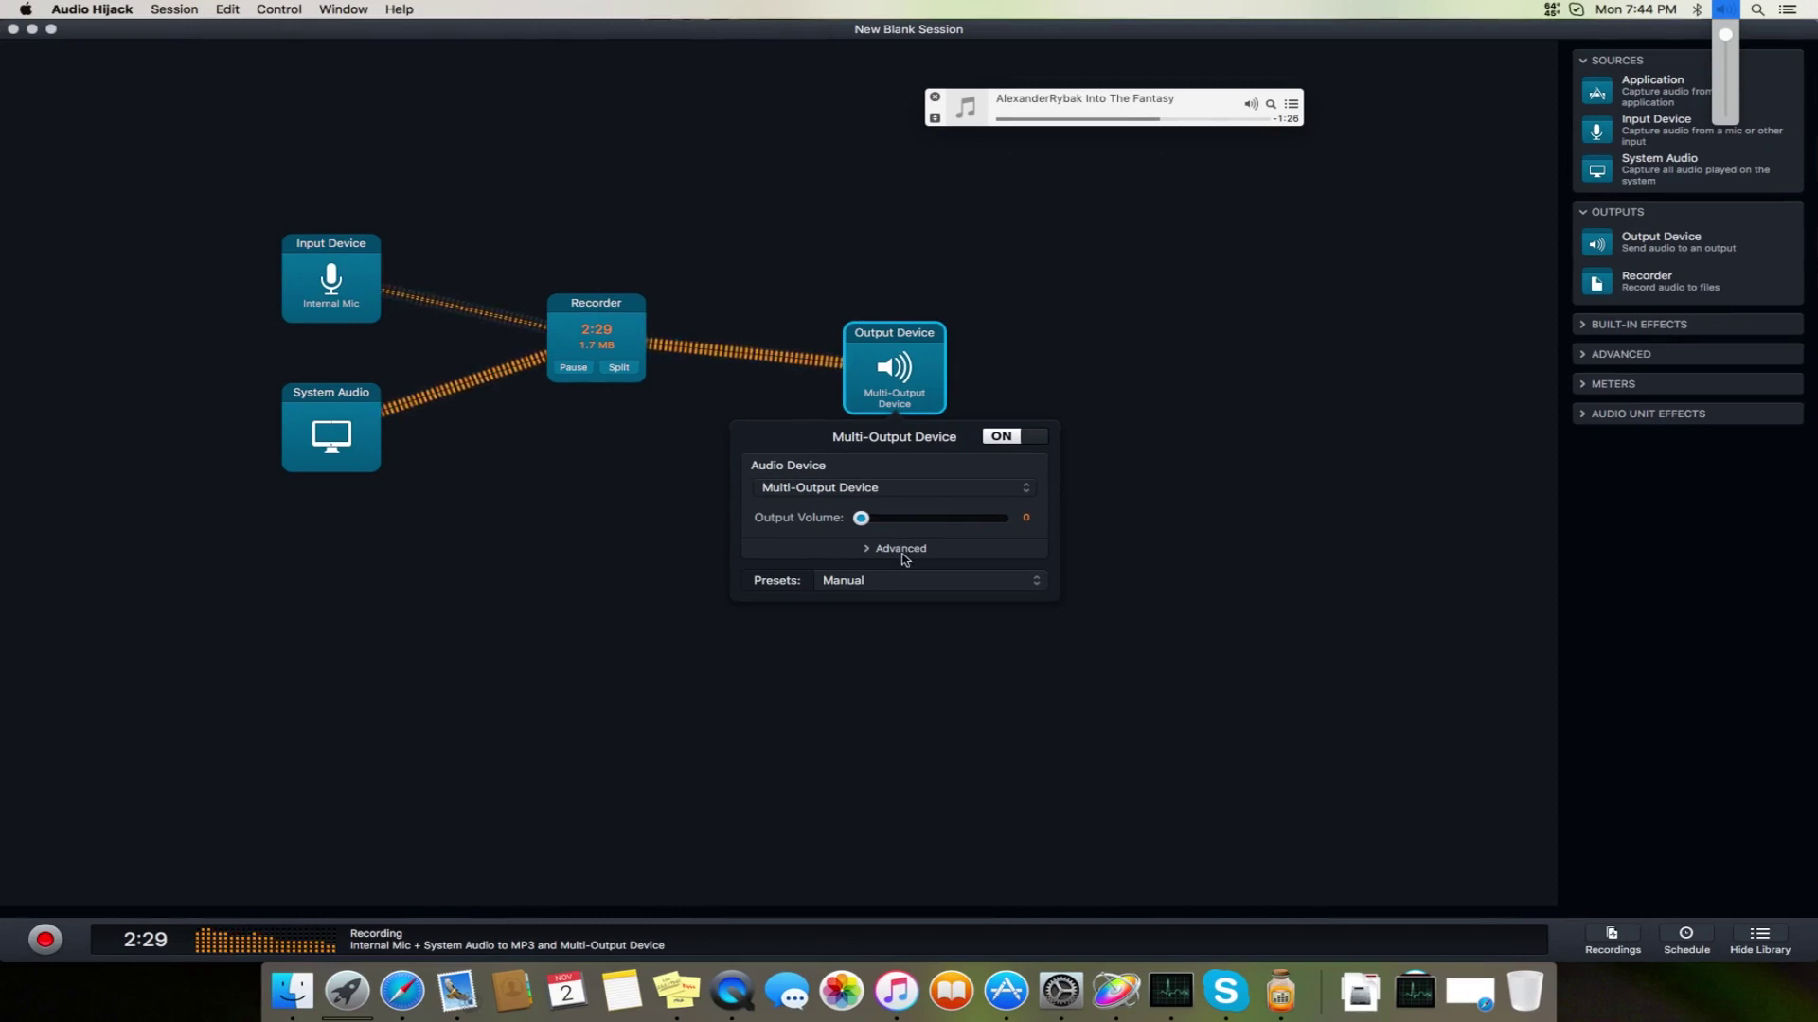
drag(868, 523, 851, 521)
Switch the existing output to Internal Speakers and move it up-left
click(1041, 393)
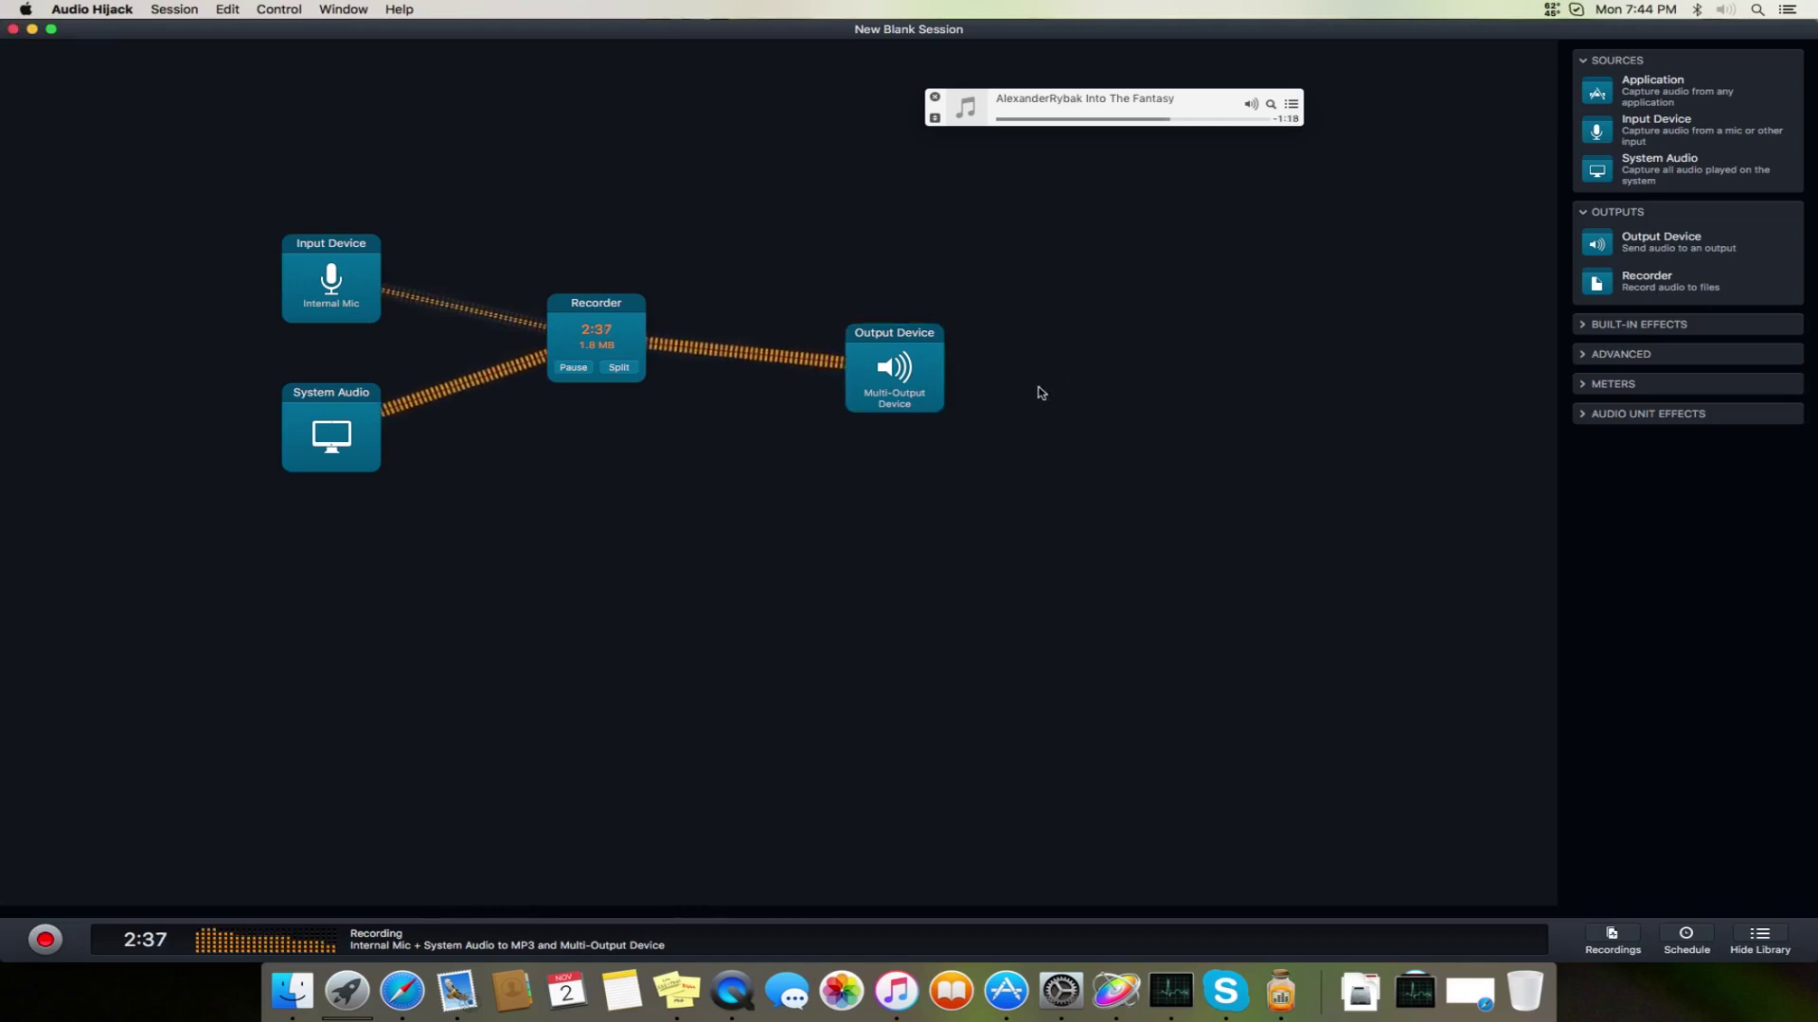
click(933, 369)
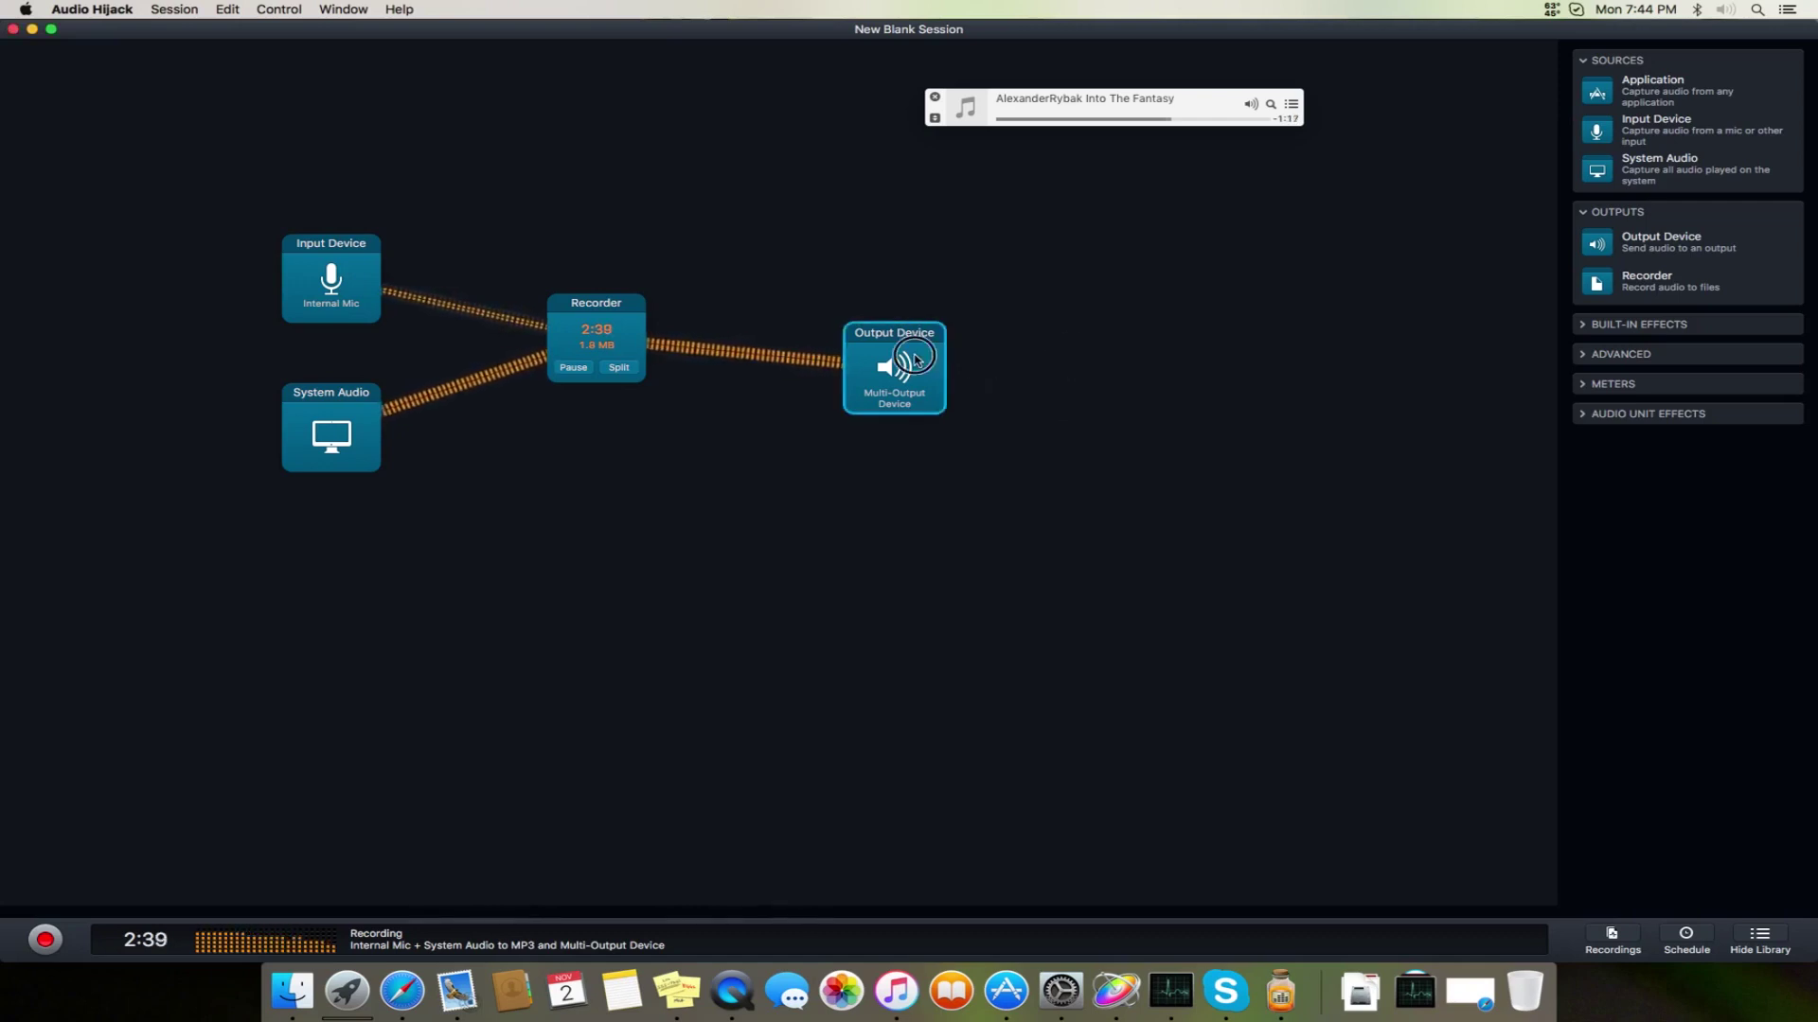
click(1122, 227)
click(944, 365)
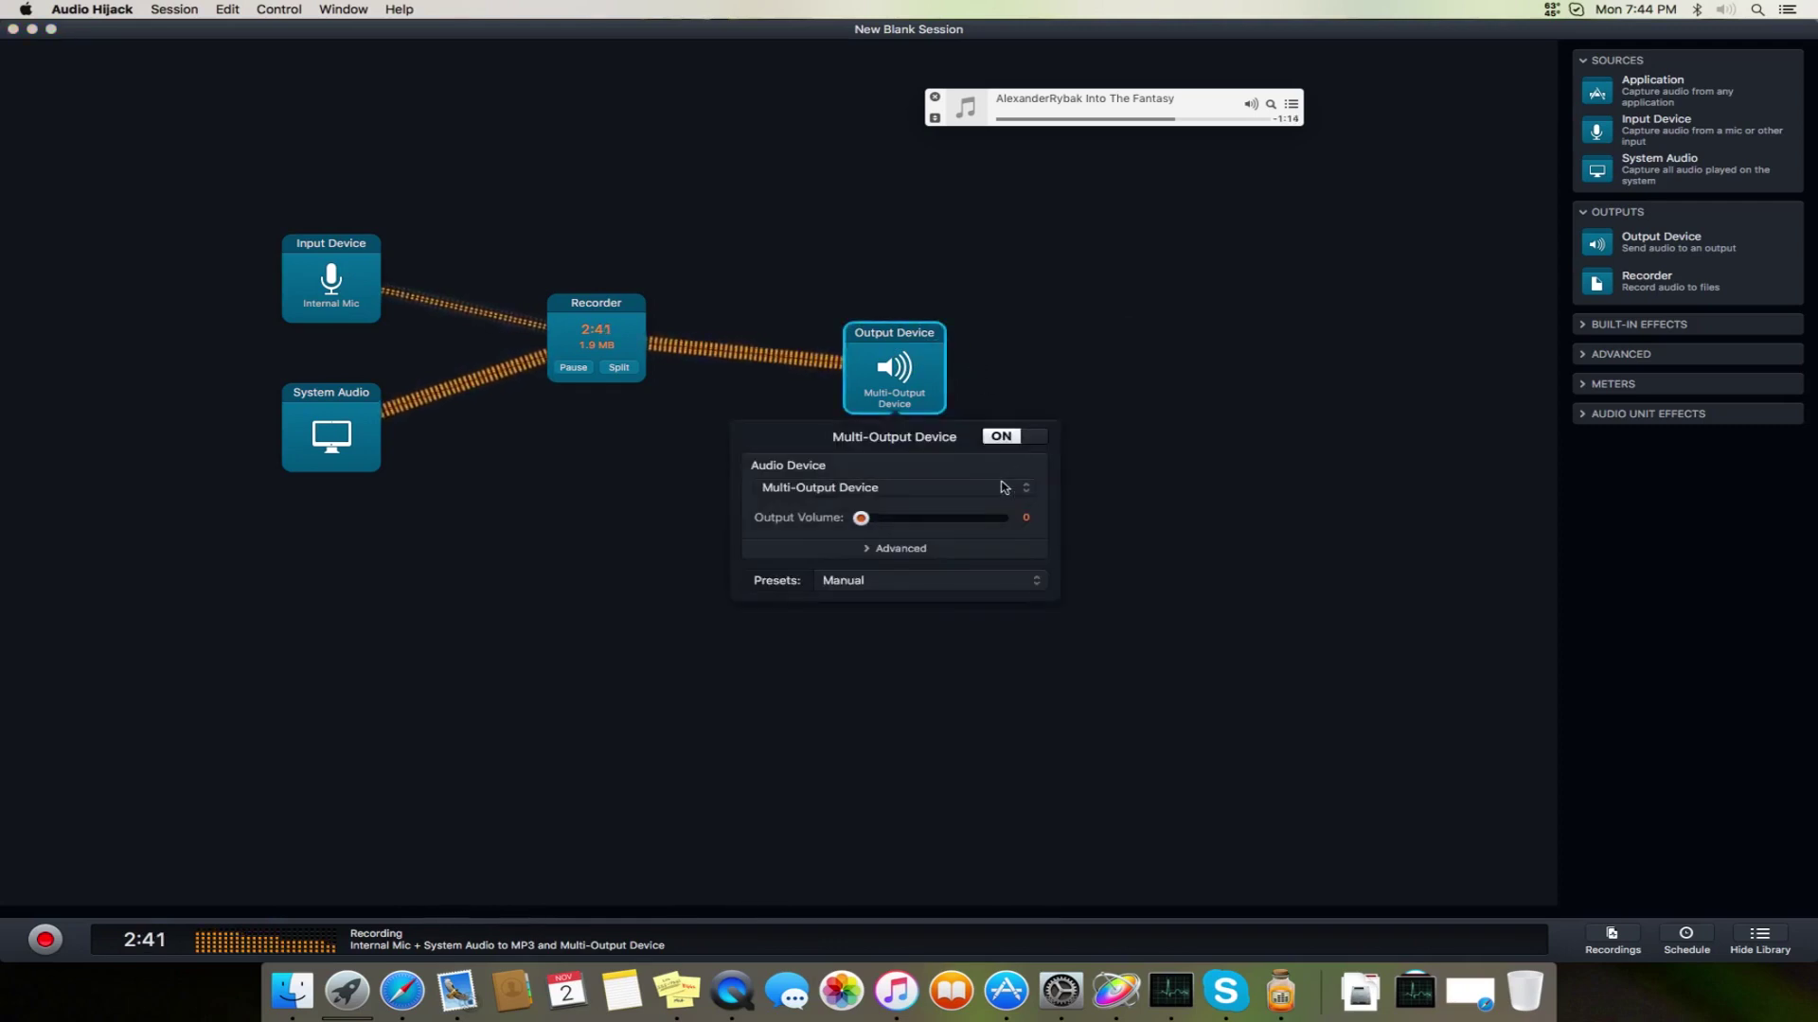
click(919, 491)
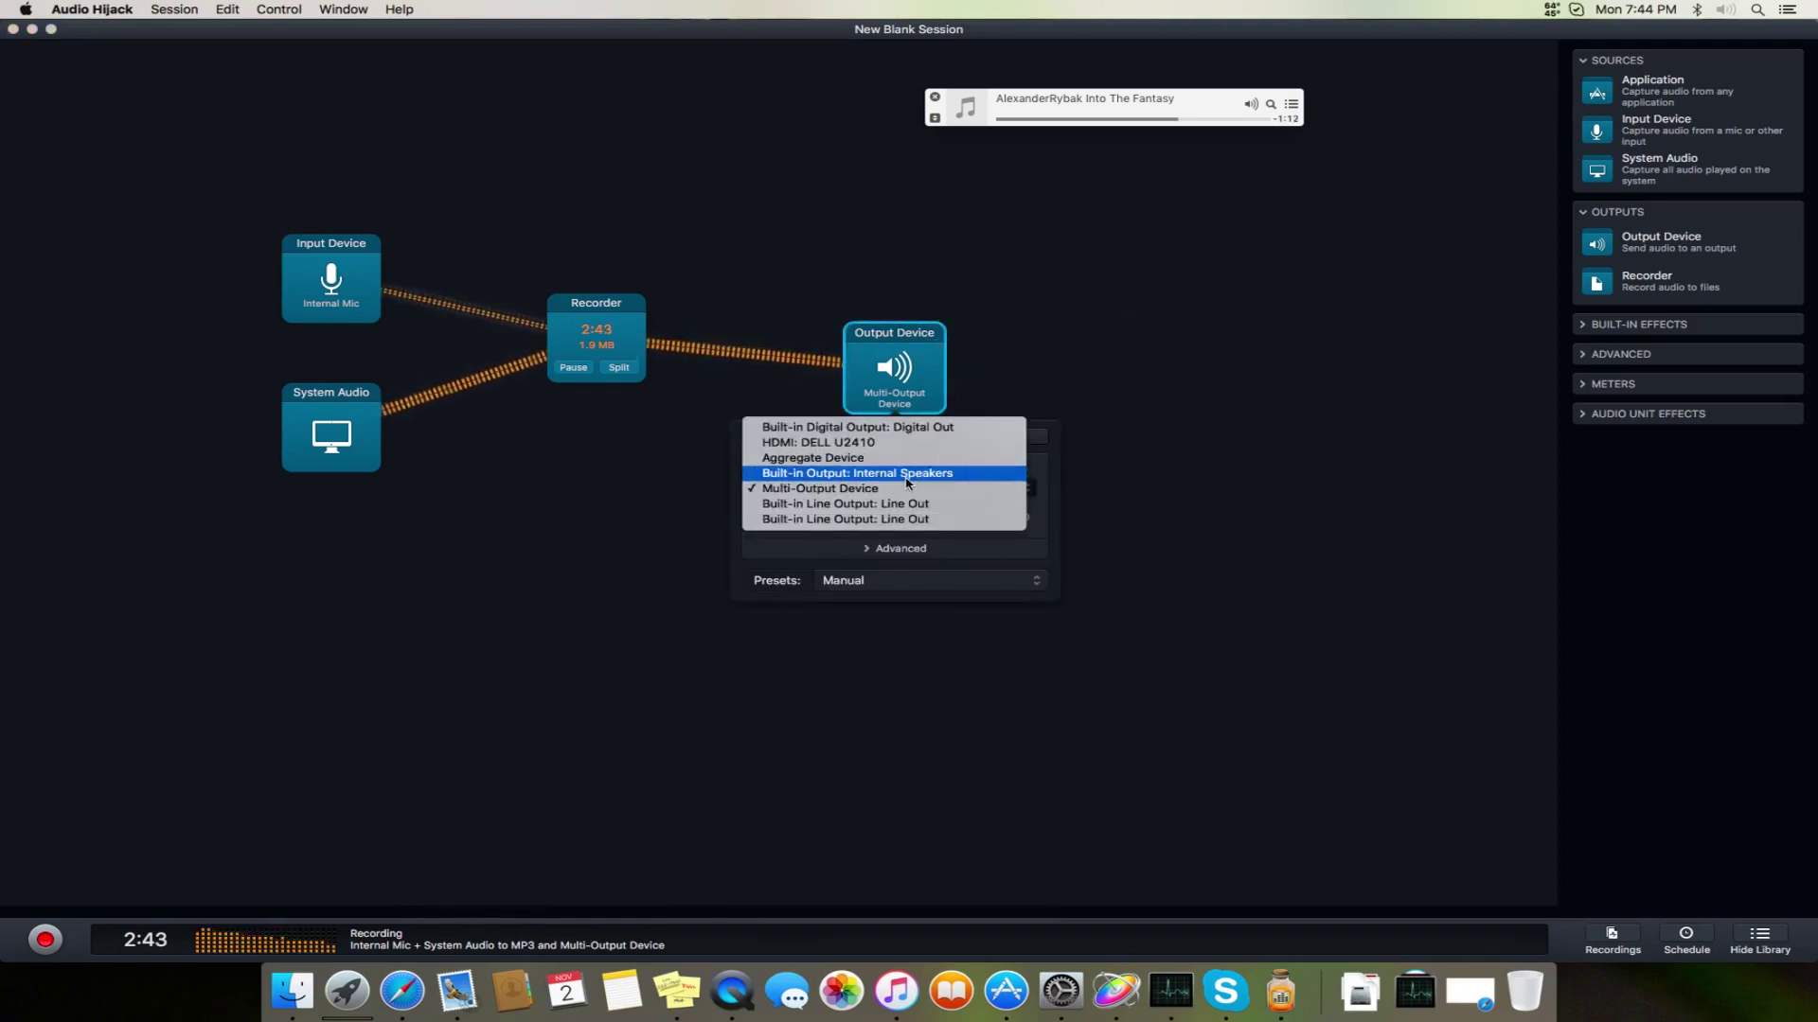
click(906, 482)
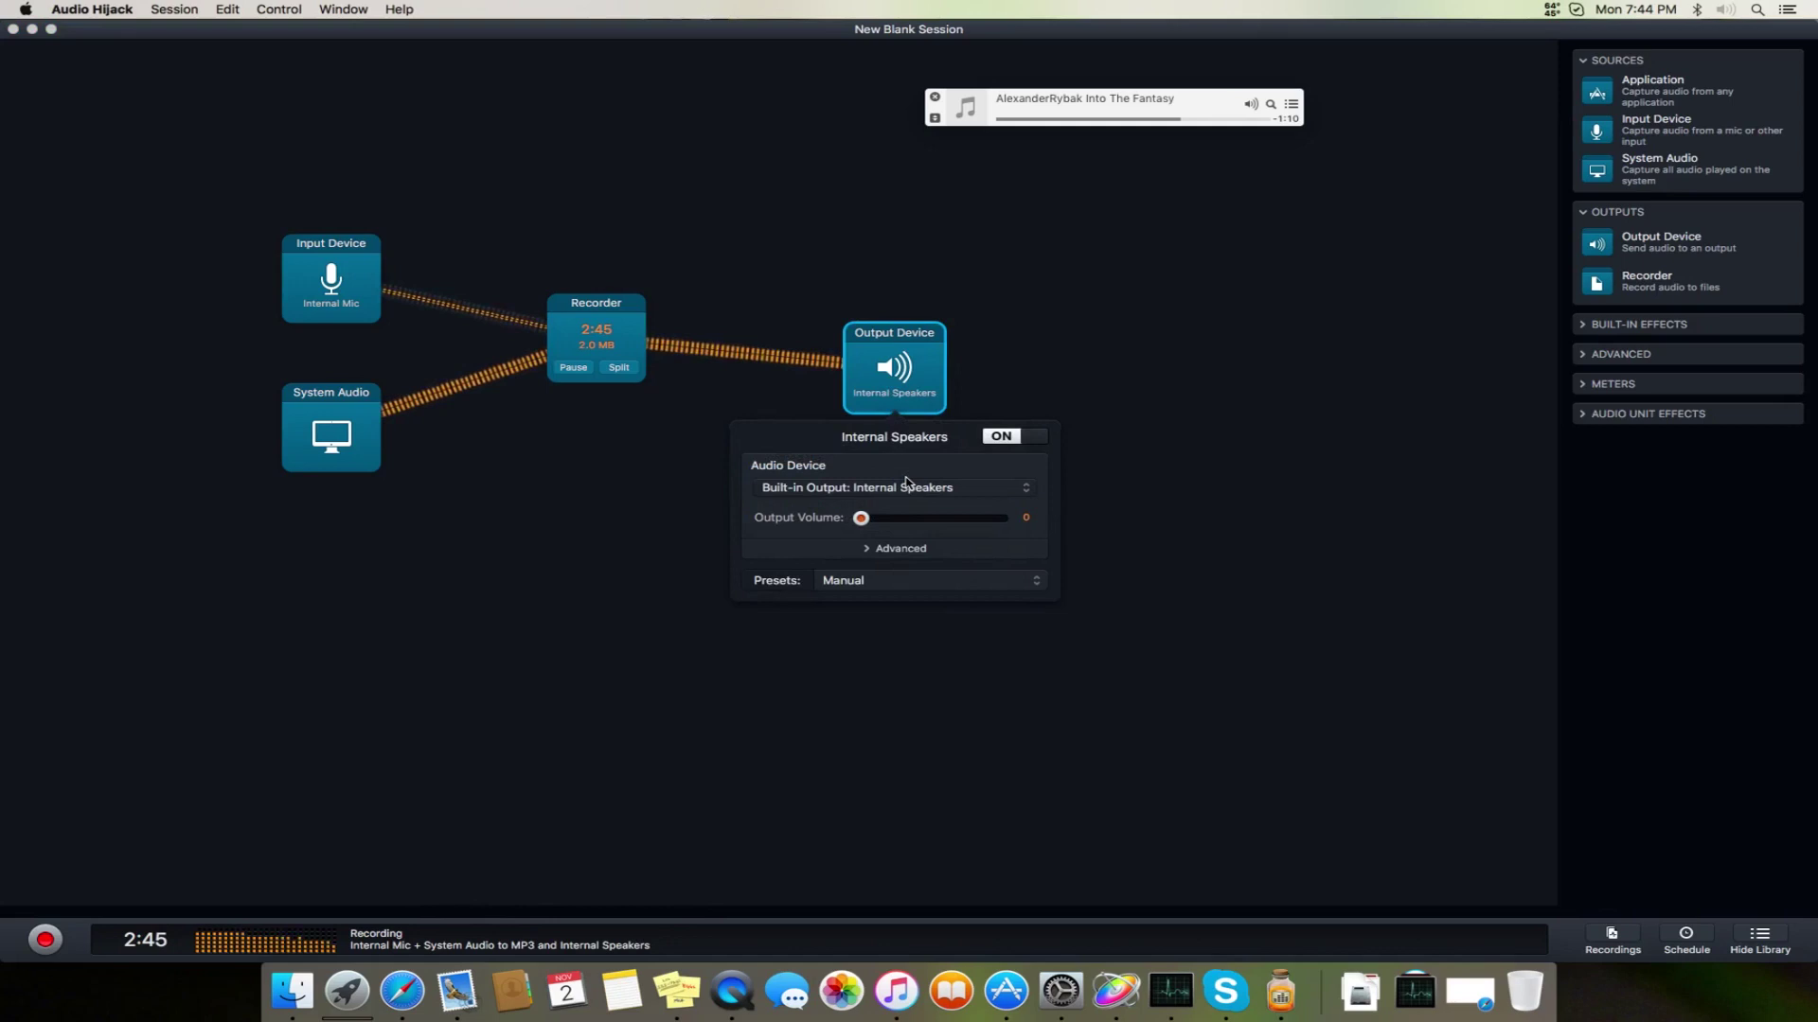
click(994, 310)
drag(875, 394, 775, 306)
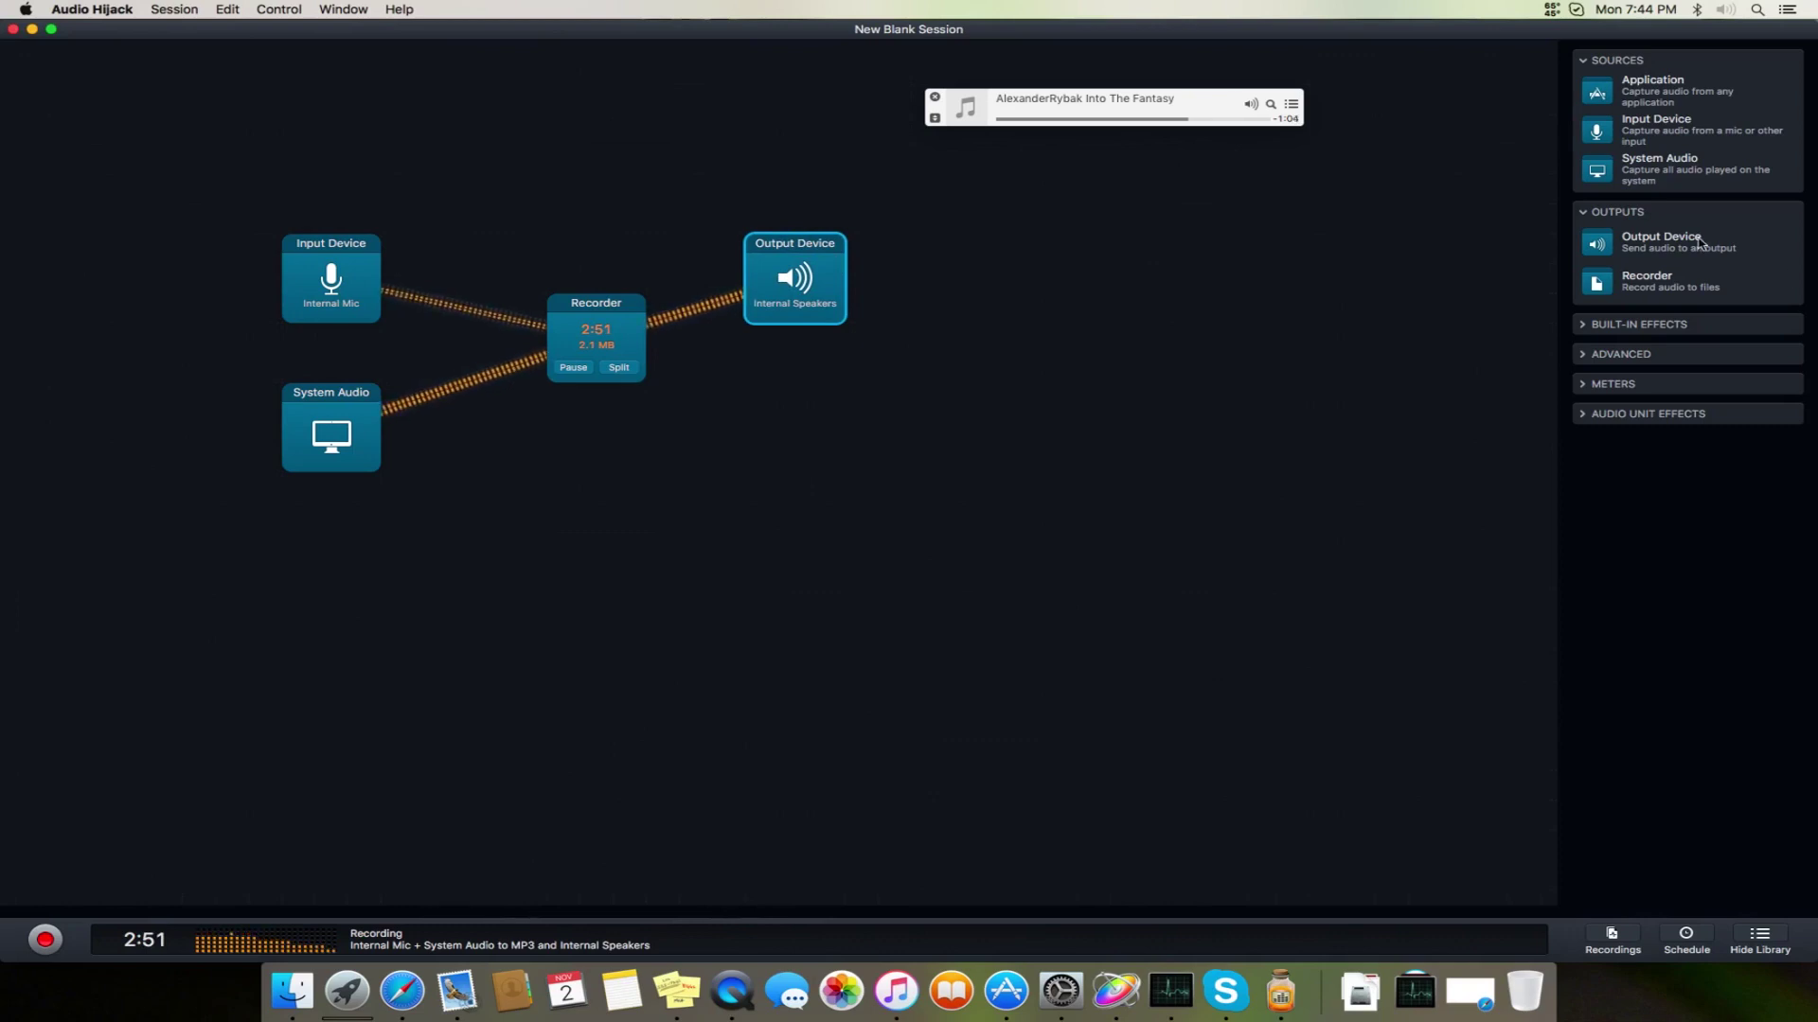
Add a second output set to Line Out at reduced volume, fed by the Recorder
drag(1697, 243, 815, 438)
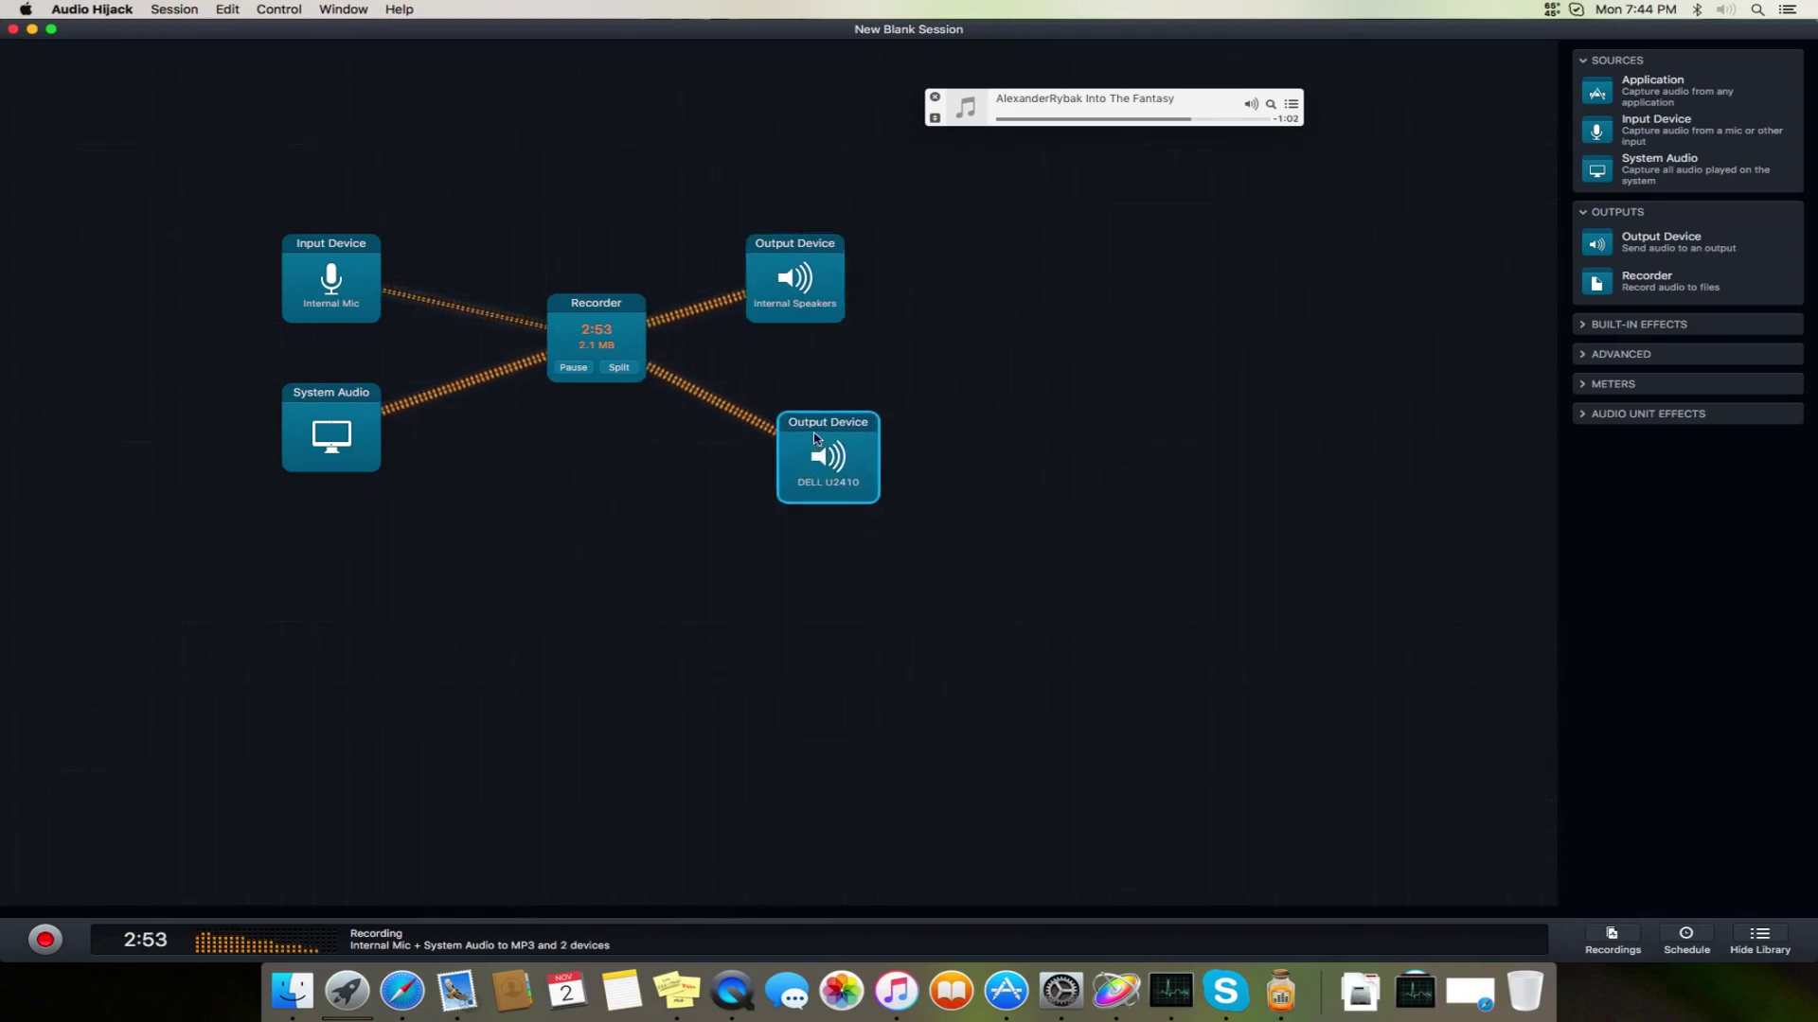
click(809, 579)
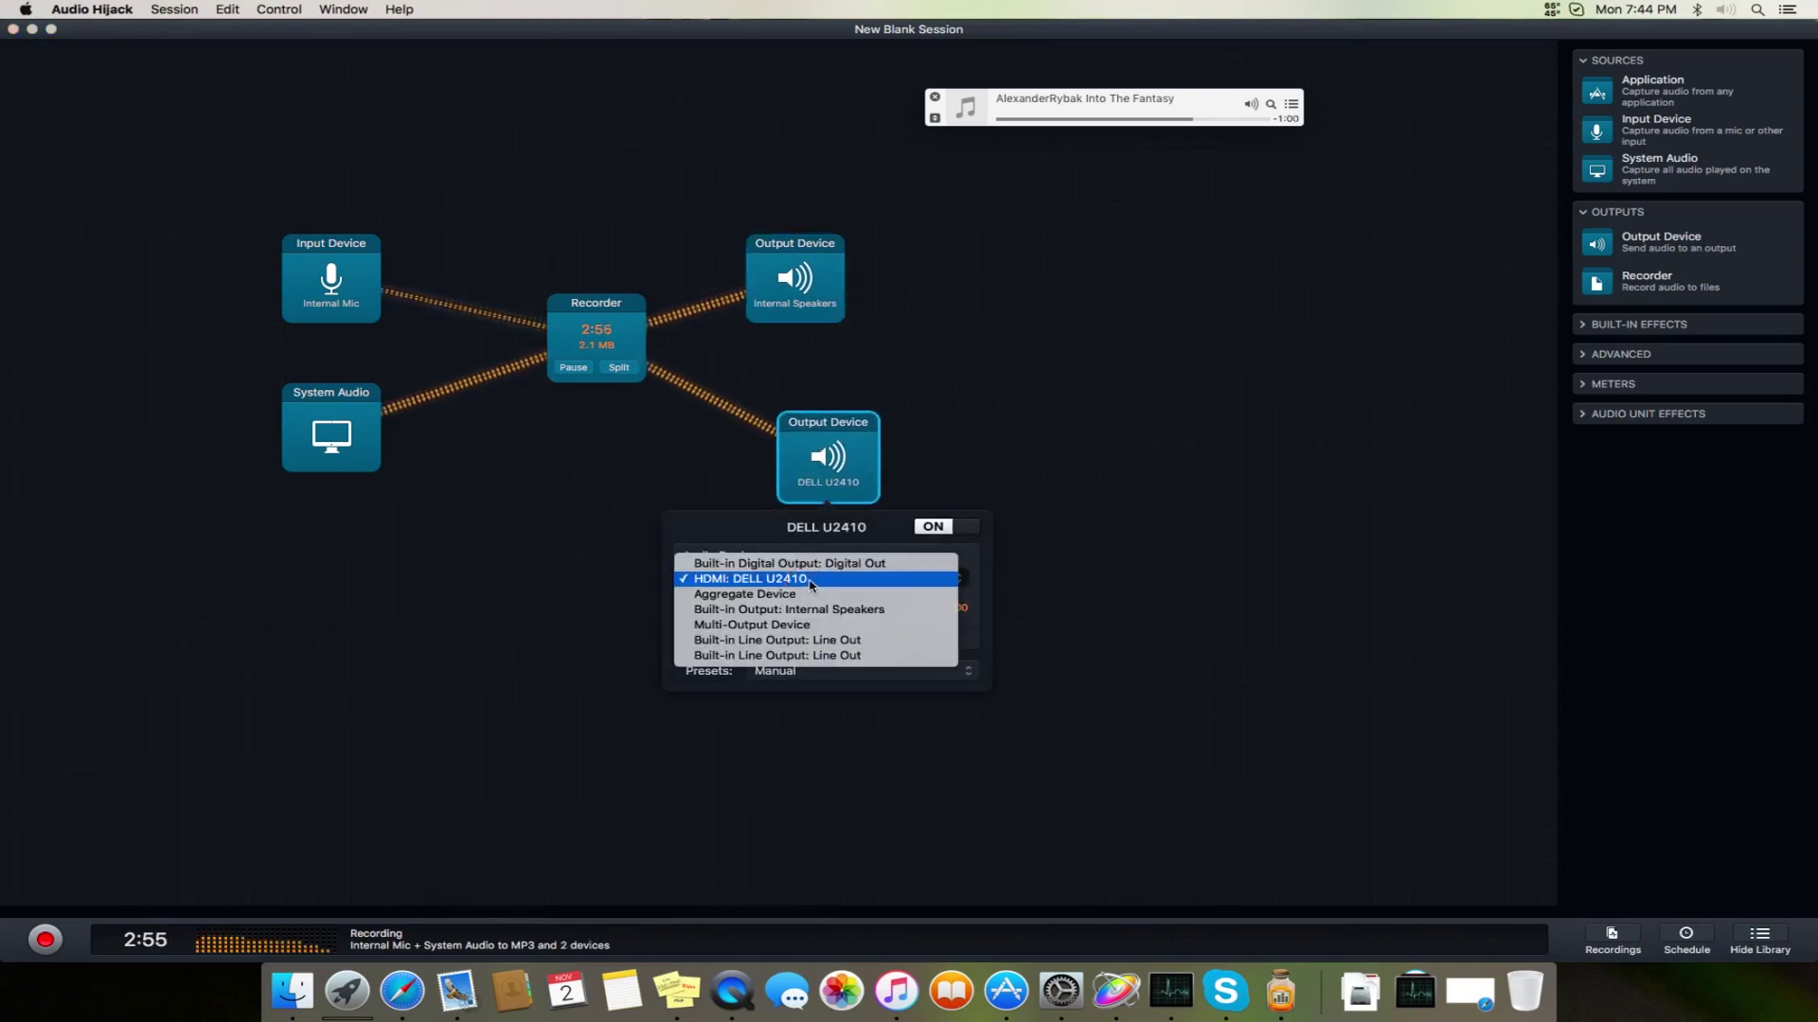
click(824, 648)
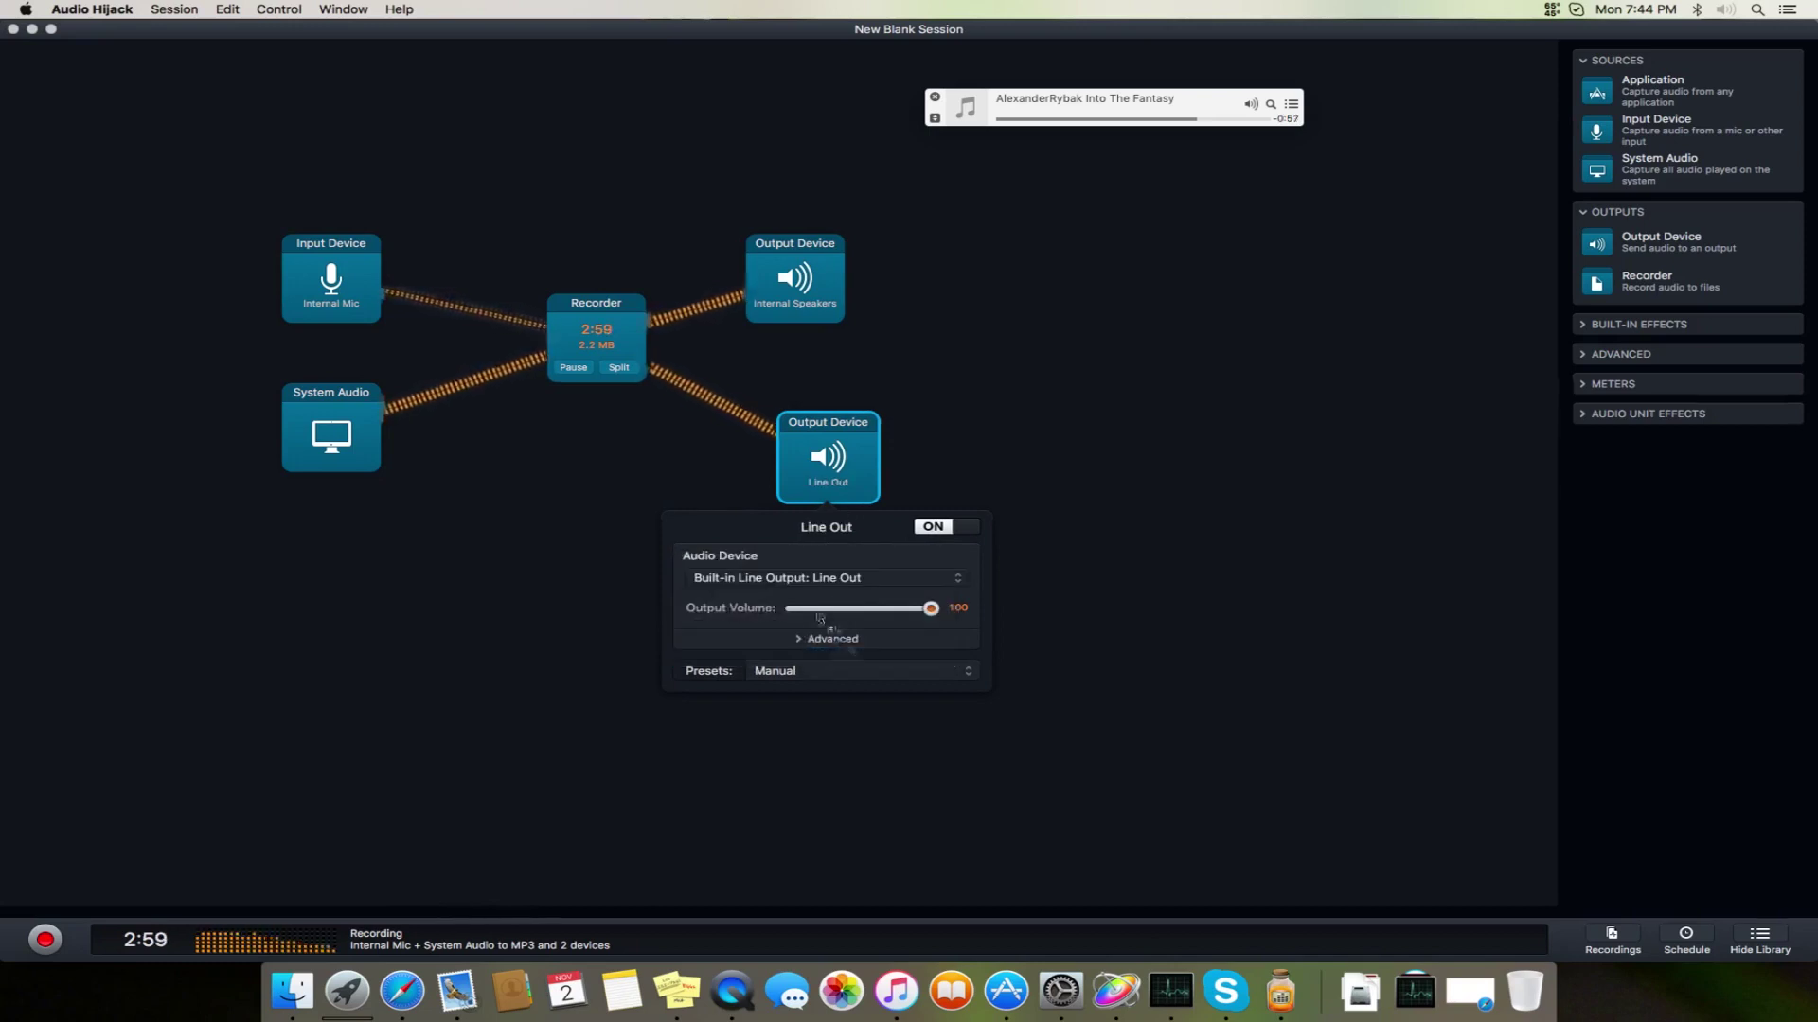
drag(820, 611, 796, 606)
click(982, 437)
click(845, 468)
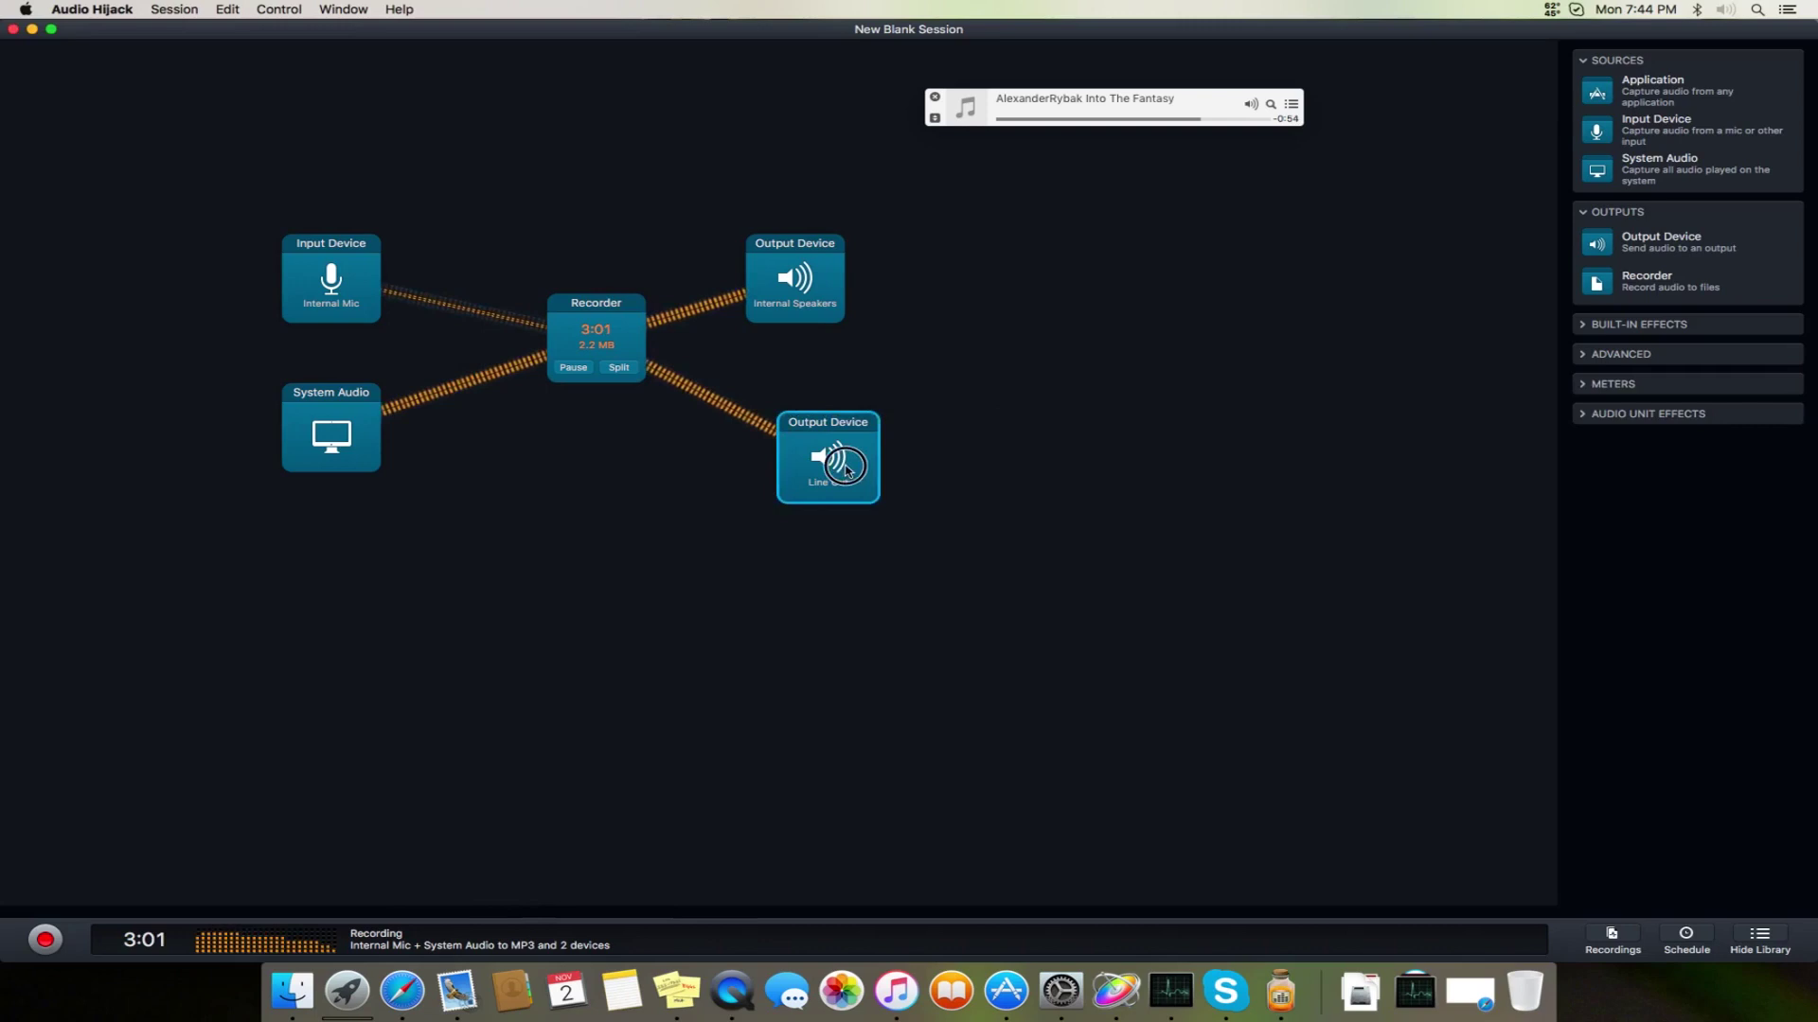
drag(846, 467, 845, 439)
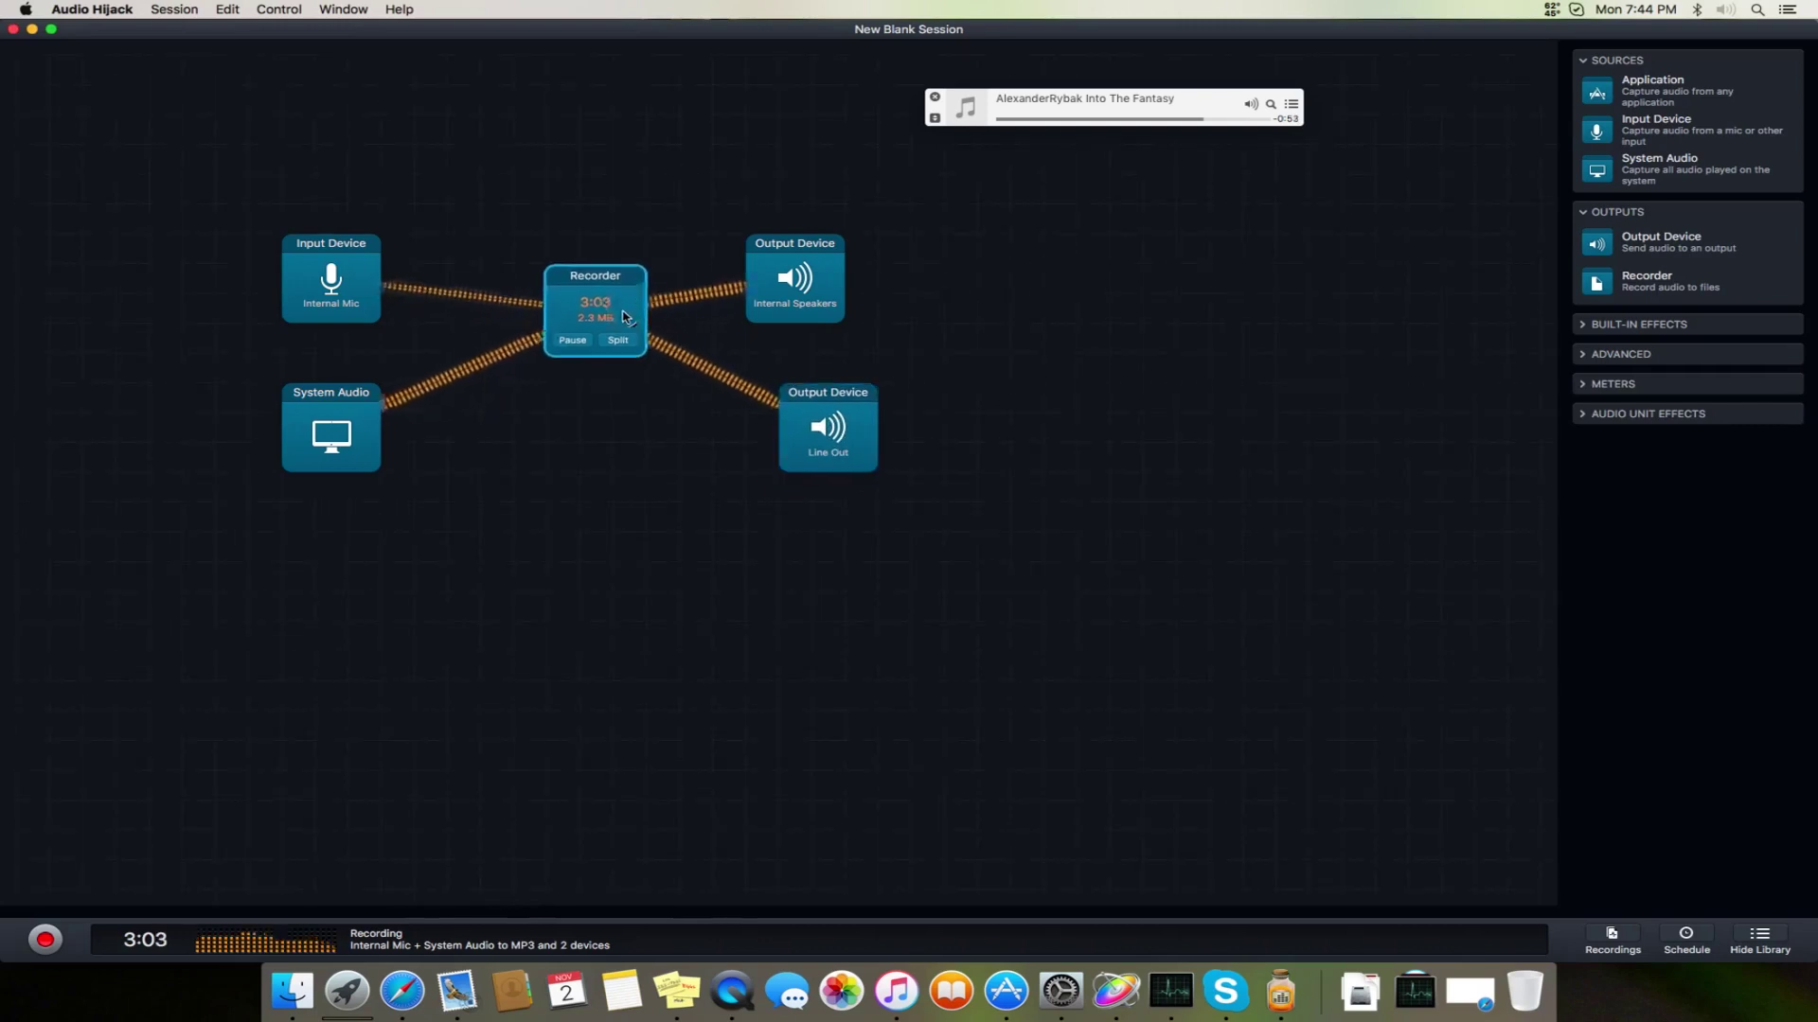
drag(621, 296, 620, 415)
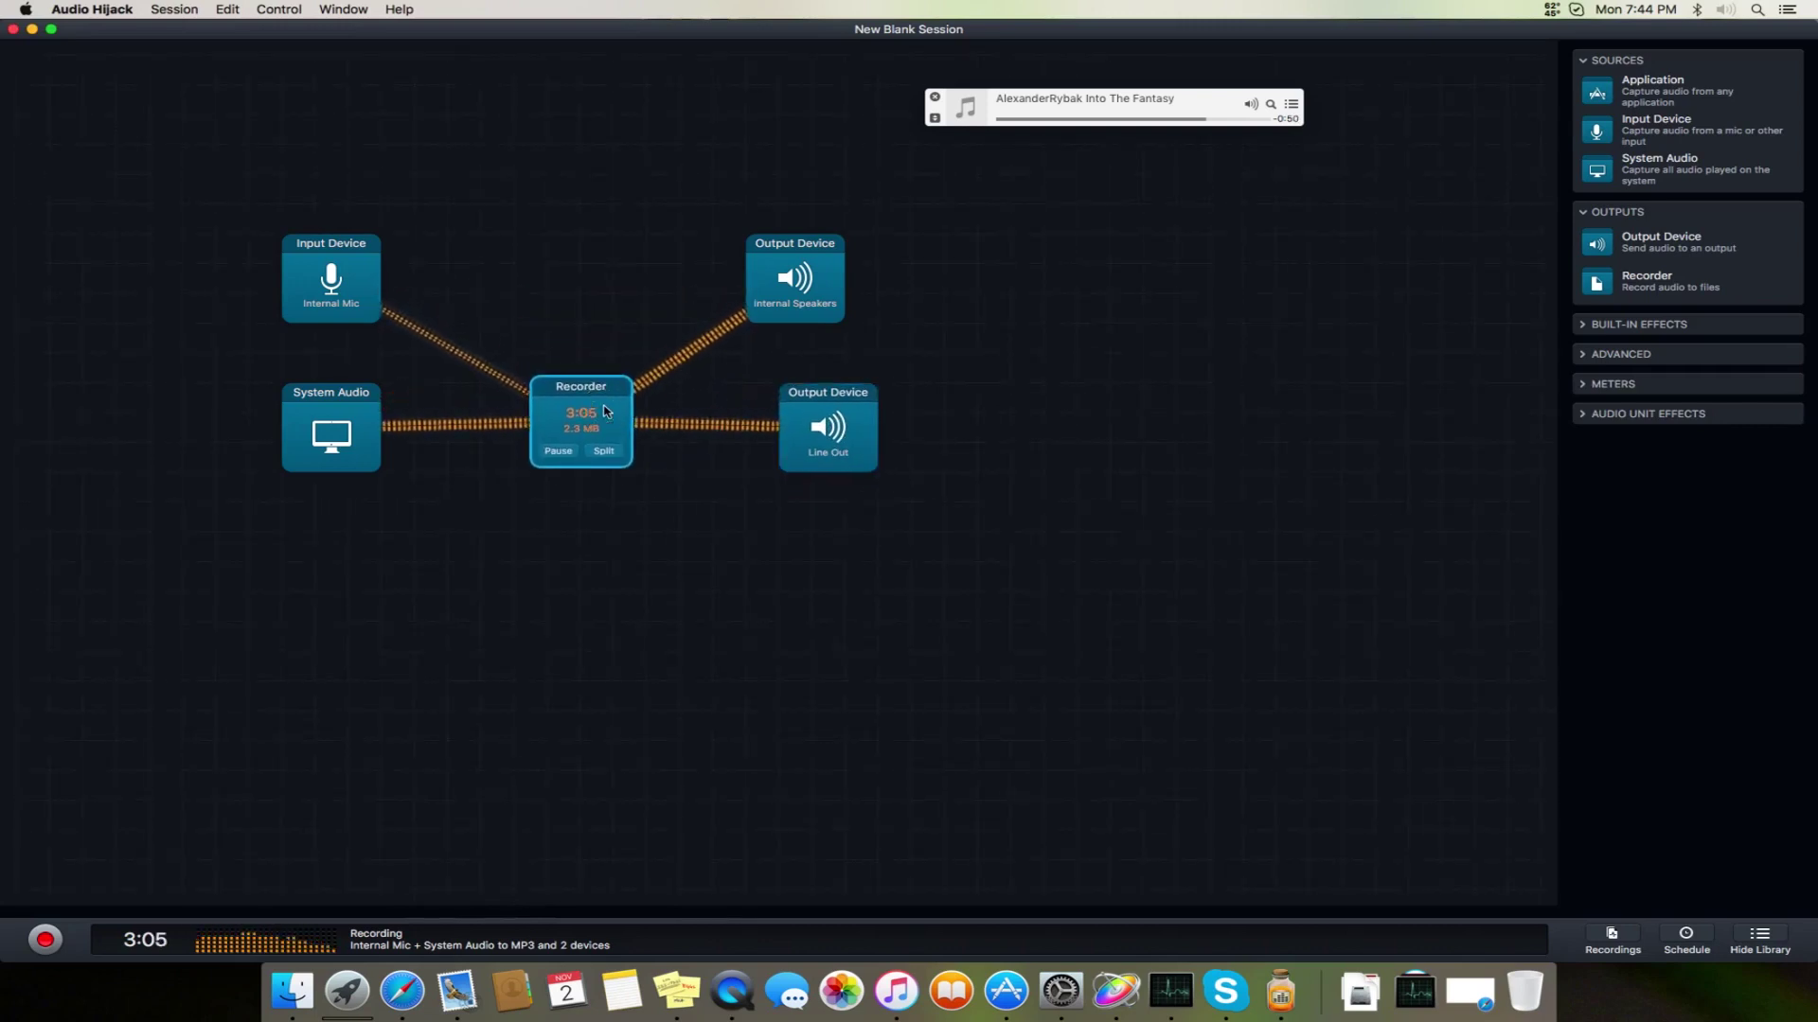
Rearrange the nodes into a mic-to-Internal Speakers row and a System Audio-Recorder-Line Out row
drag(816, 312, 551, 312)
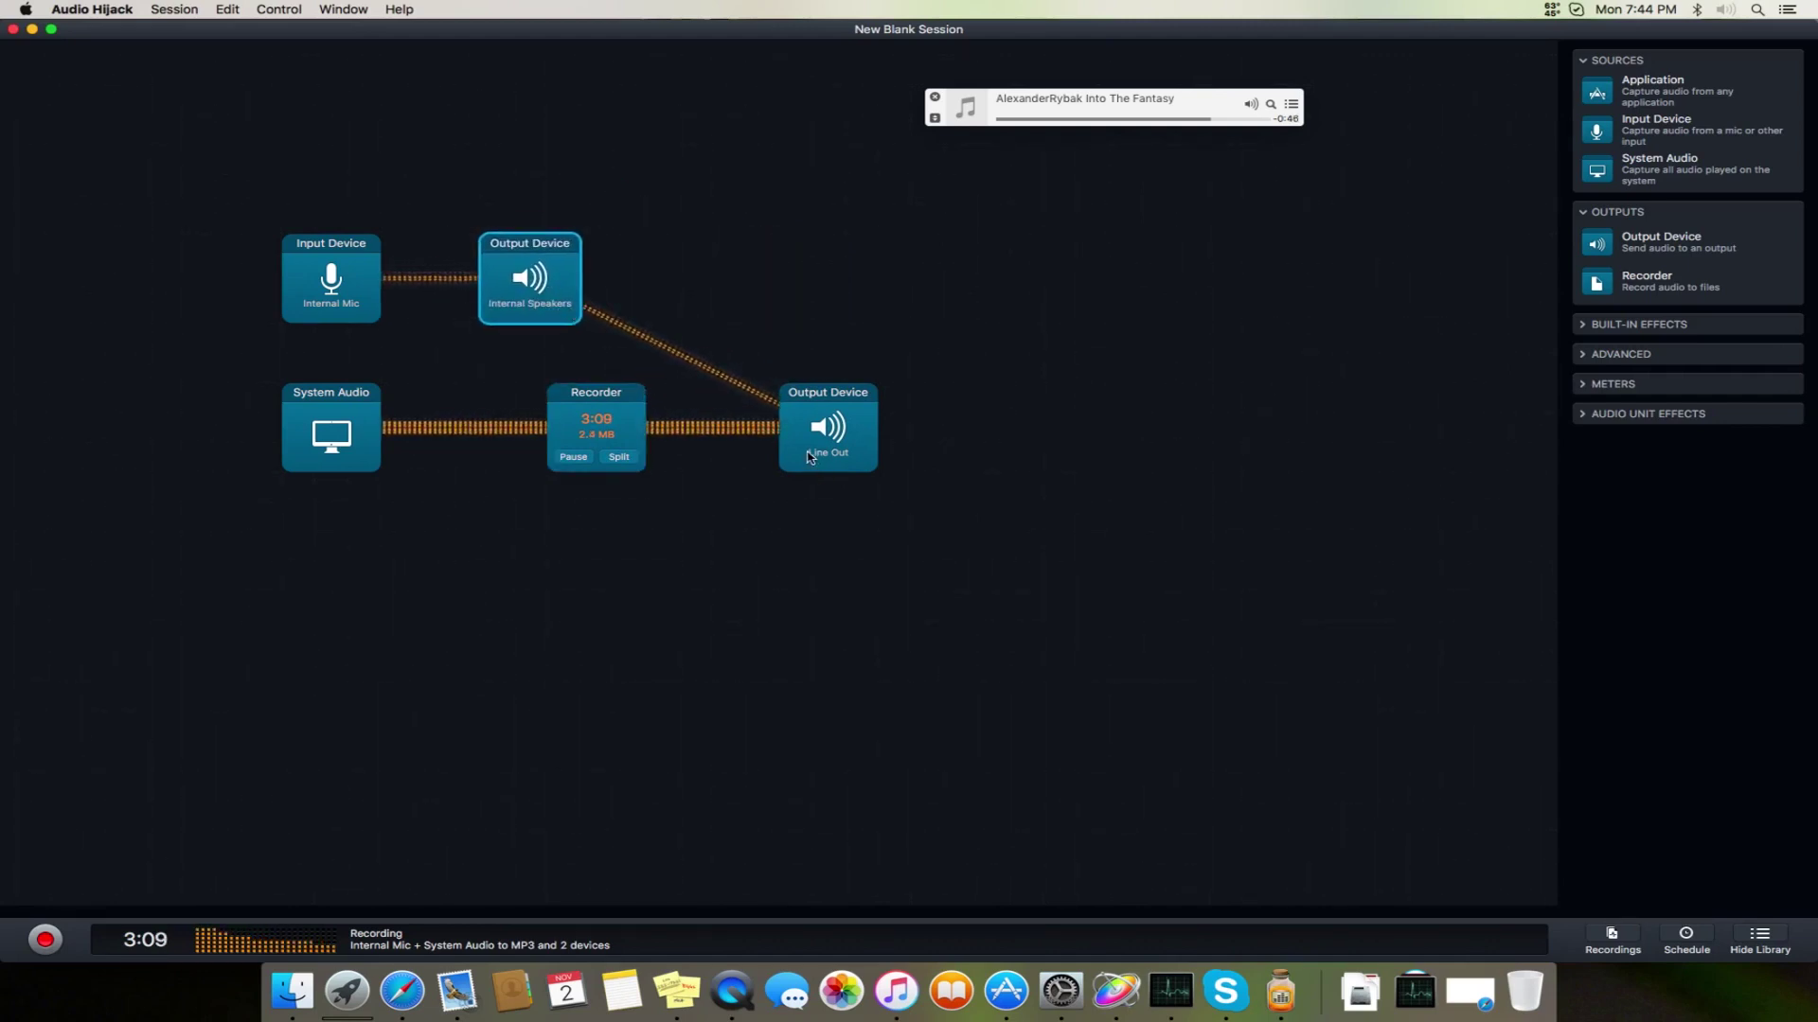
drag(587, 436, 587, 554)
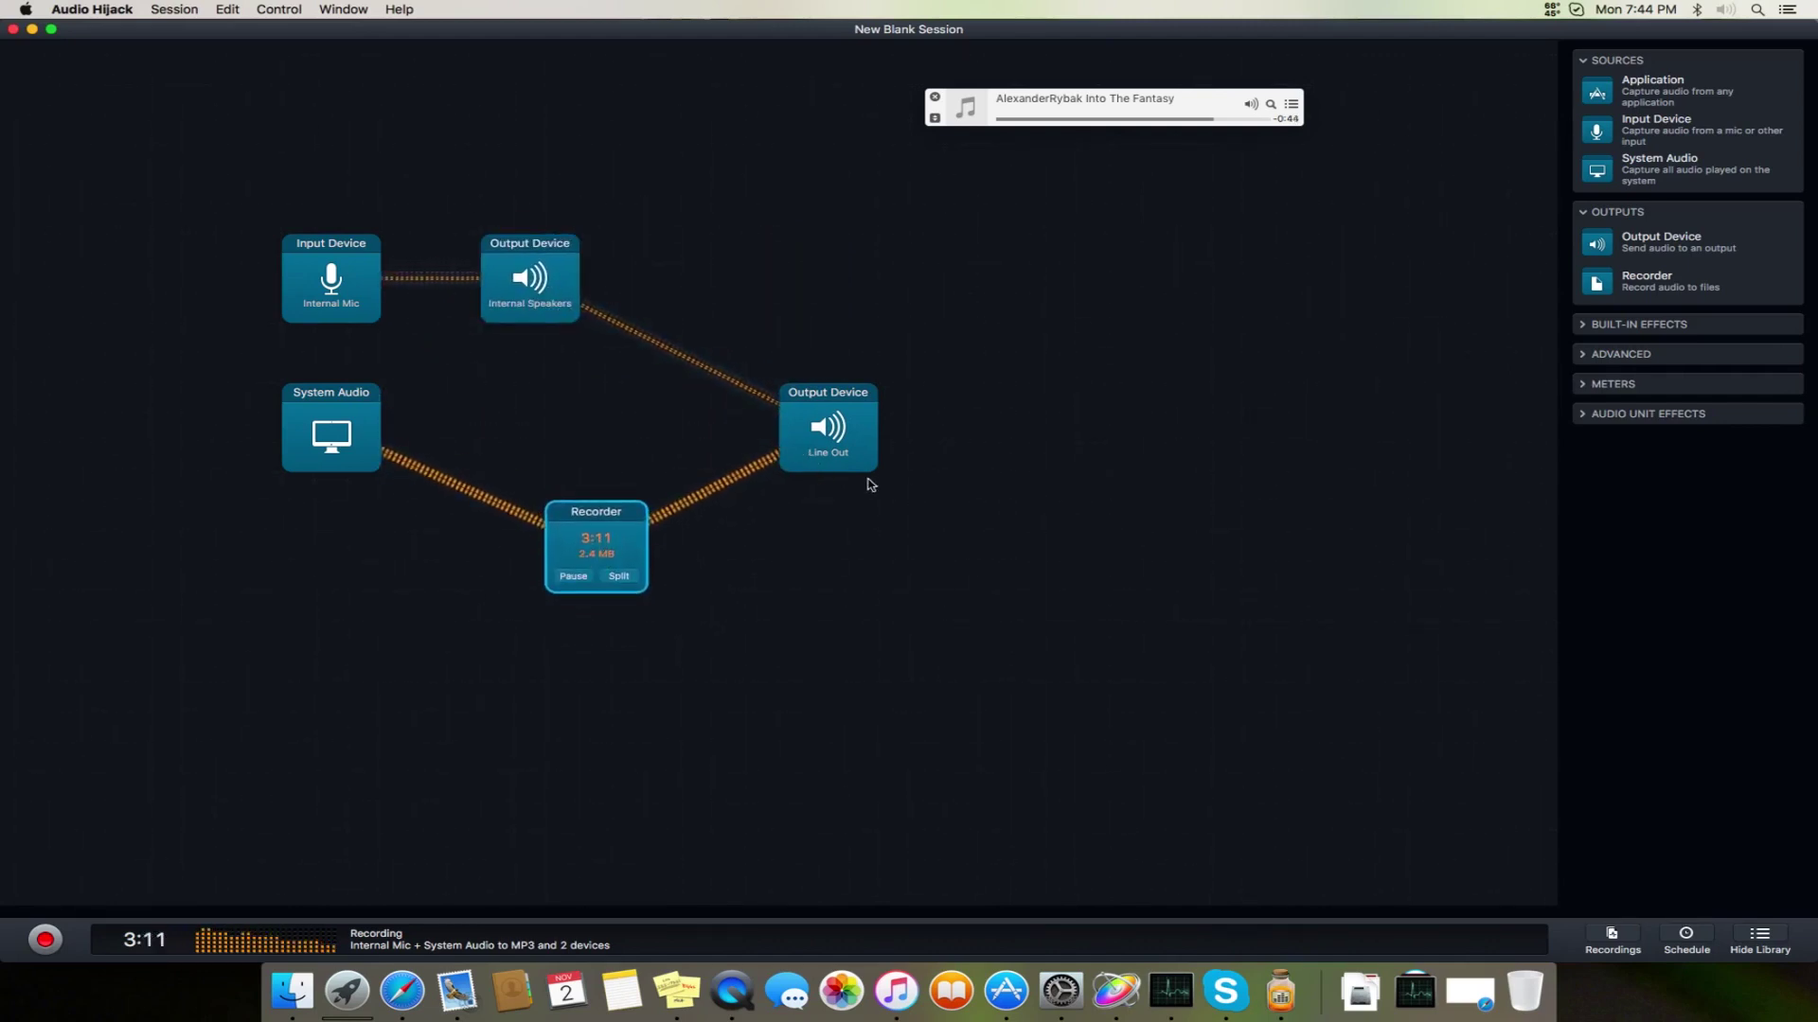
drag(842, 451, 942, 601)
drag(315, 434, 315, 553)
drag(573, 560, 639, 588)
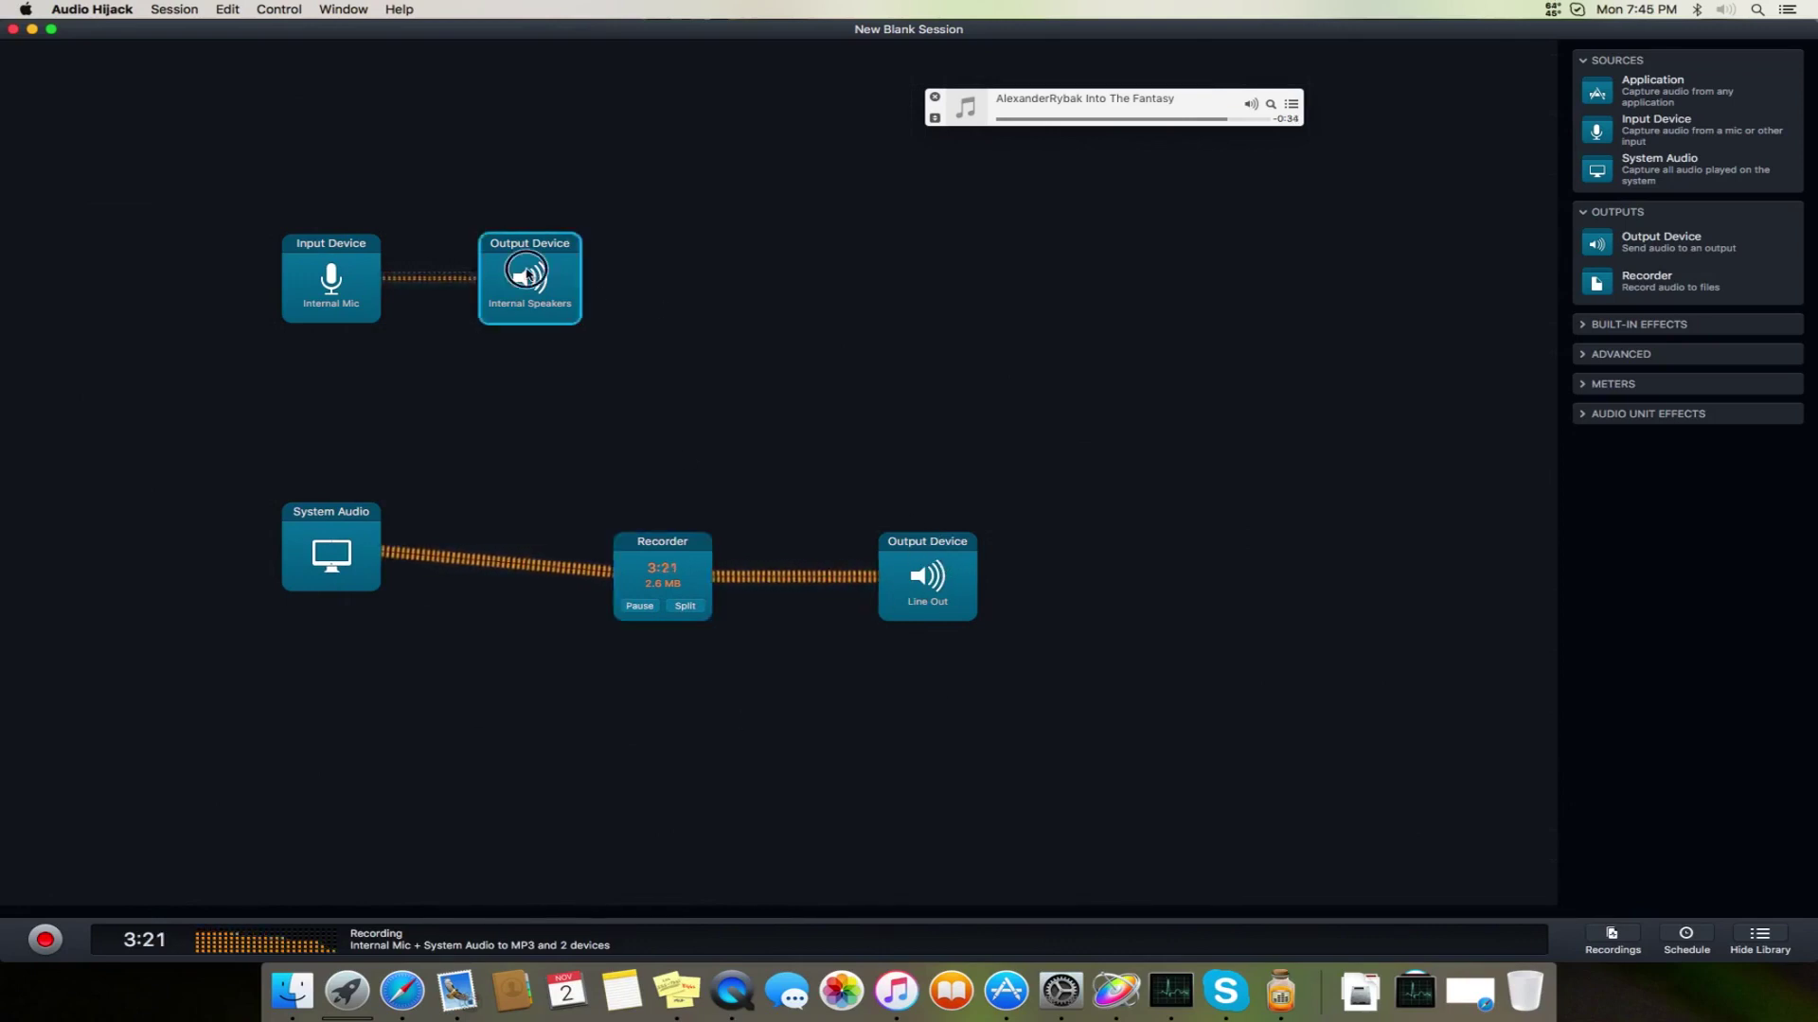
drag(529, 278, 860, 368)
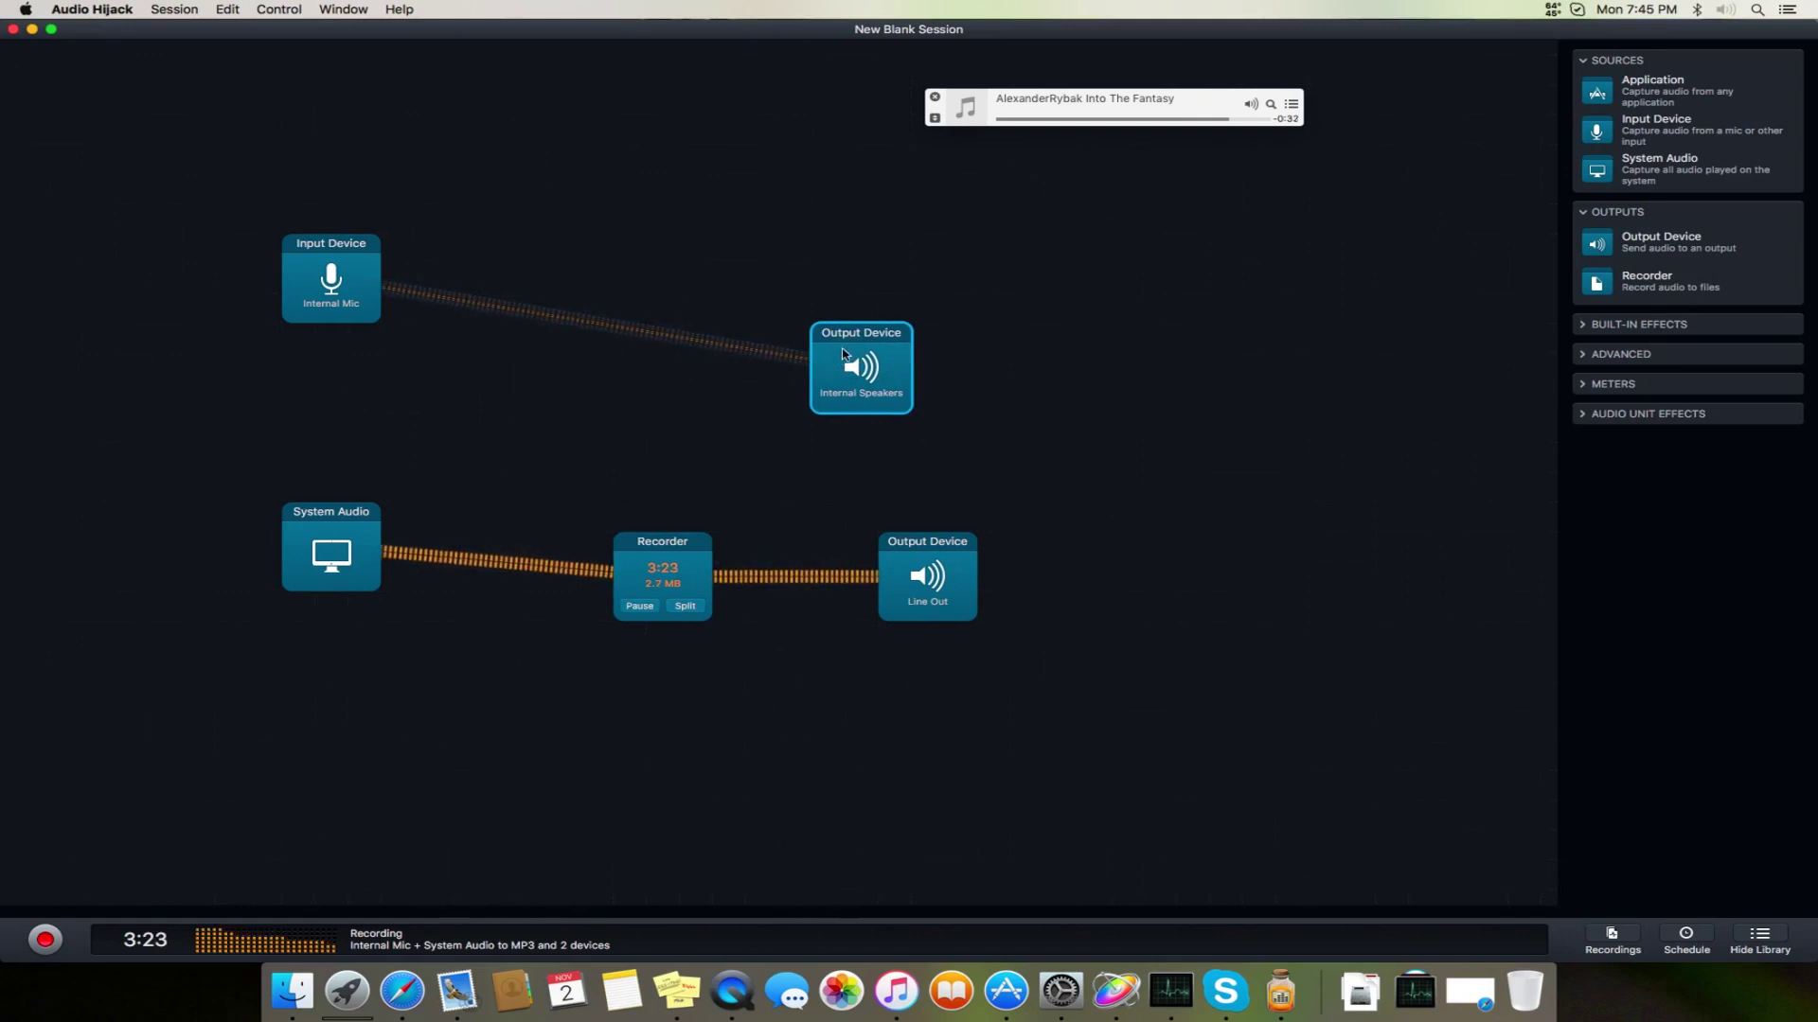
Set the Internal Speakers volume to 0 and the Line Out volume to 1
click(870, 334)
drag(828, 518, 771, 530)
click(641, 211)
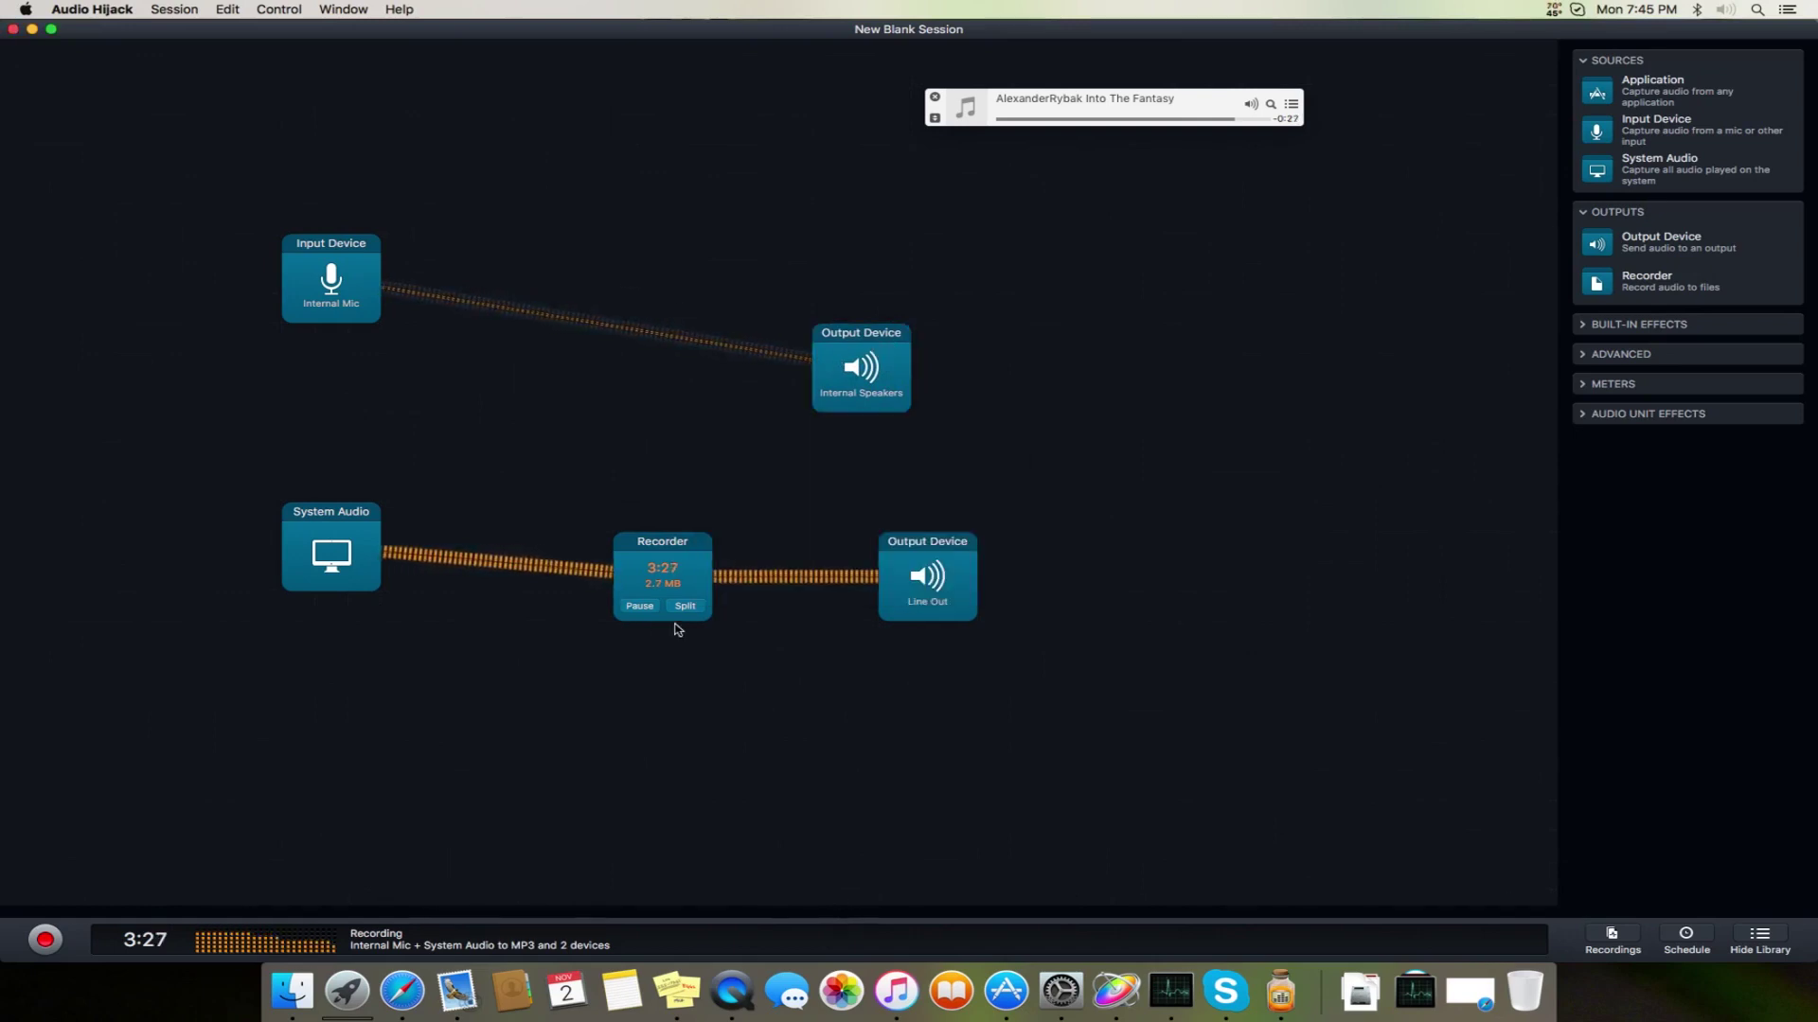
click(915, 594)
drag(901, 739, 888, 735)
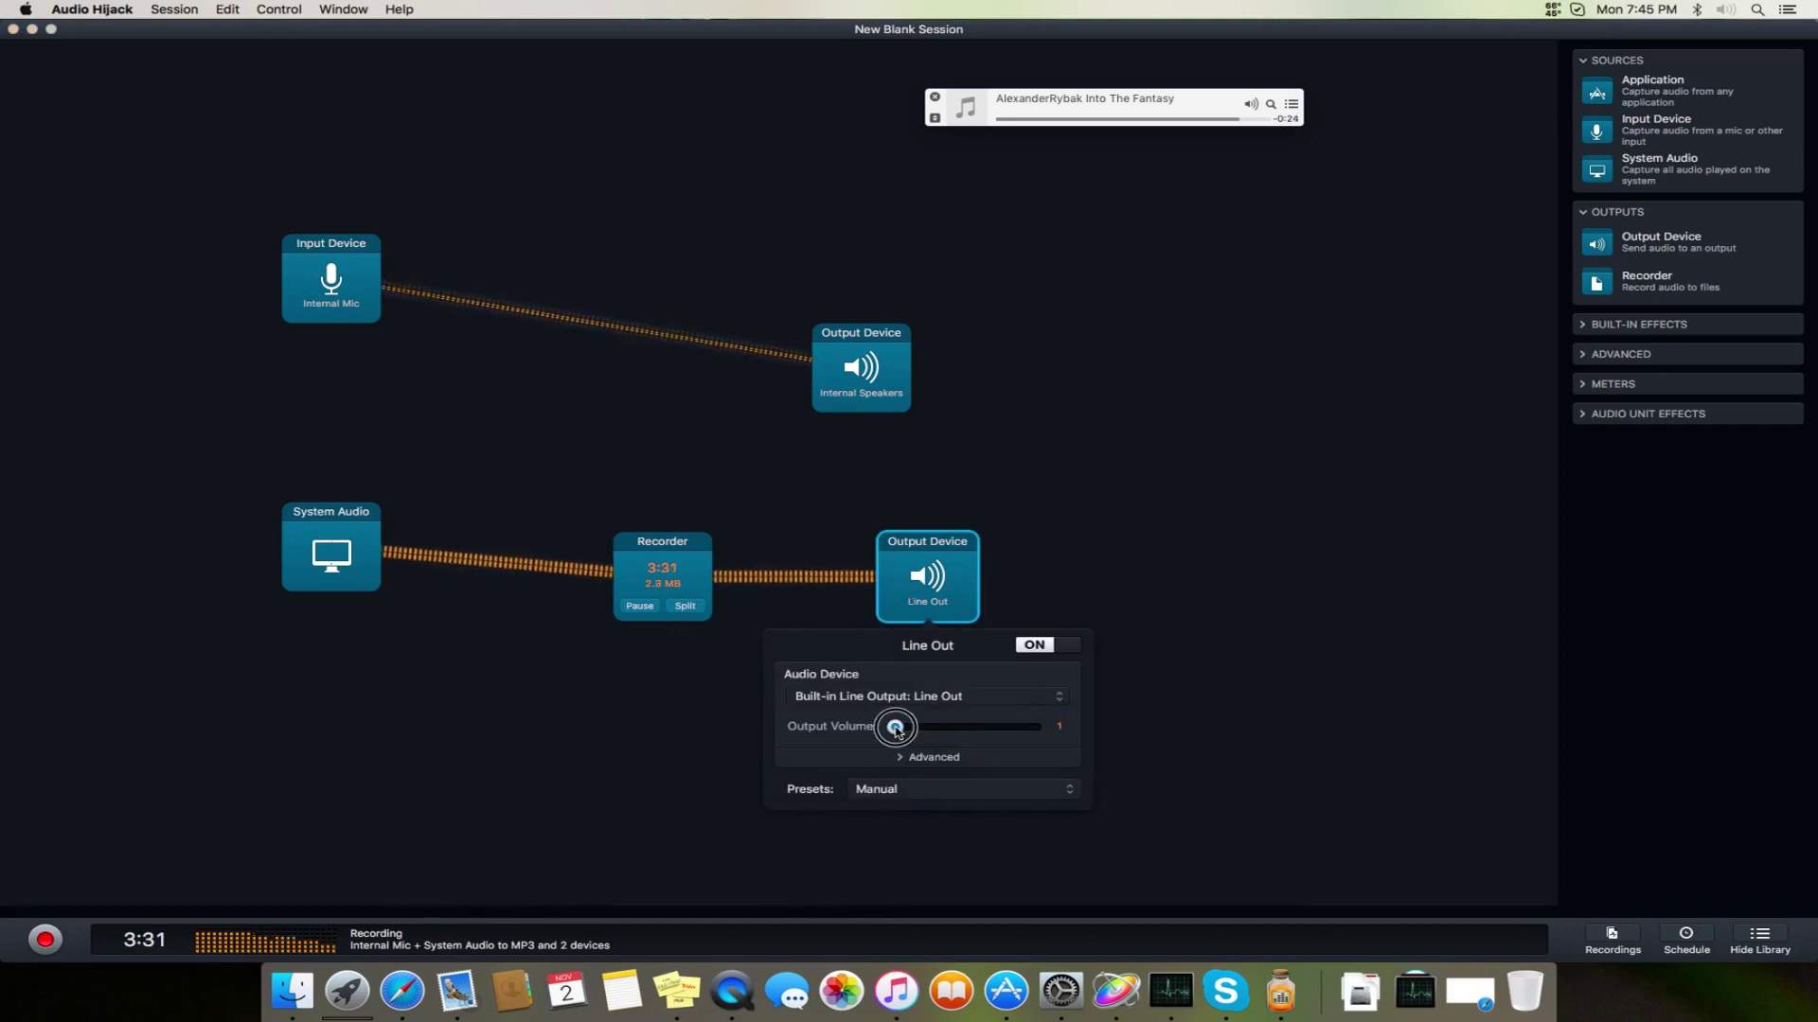
Insert a Recorder between Internal Mic and Internal Speakers
drag(680, 562, 677, 535)
drag(1649, 284, 588, 347)
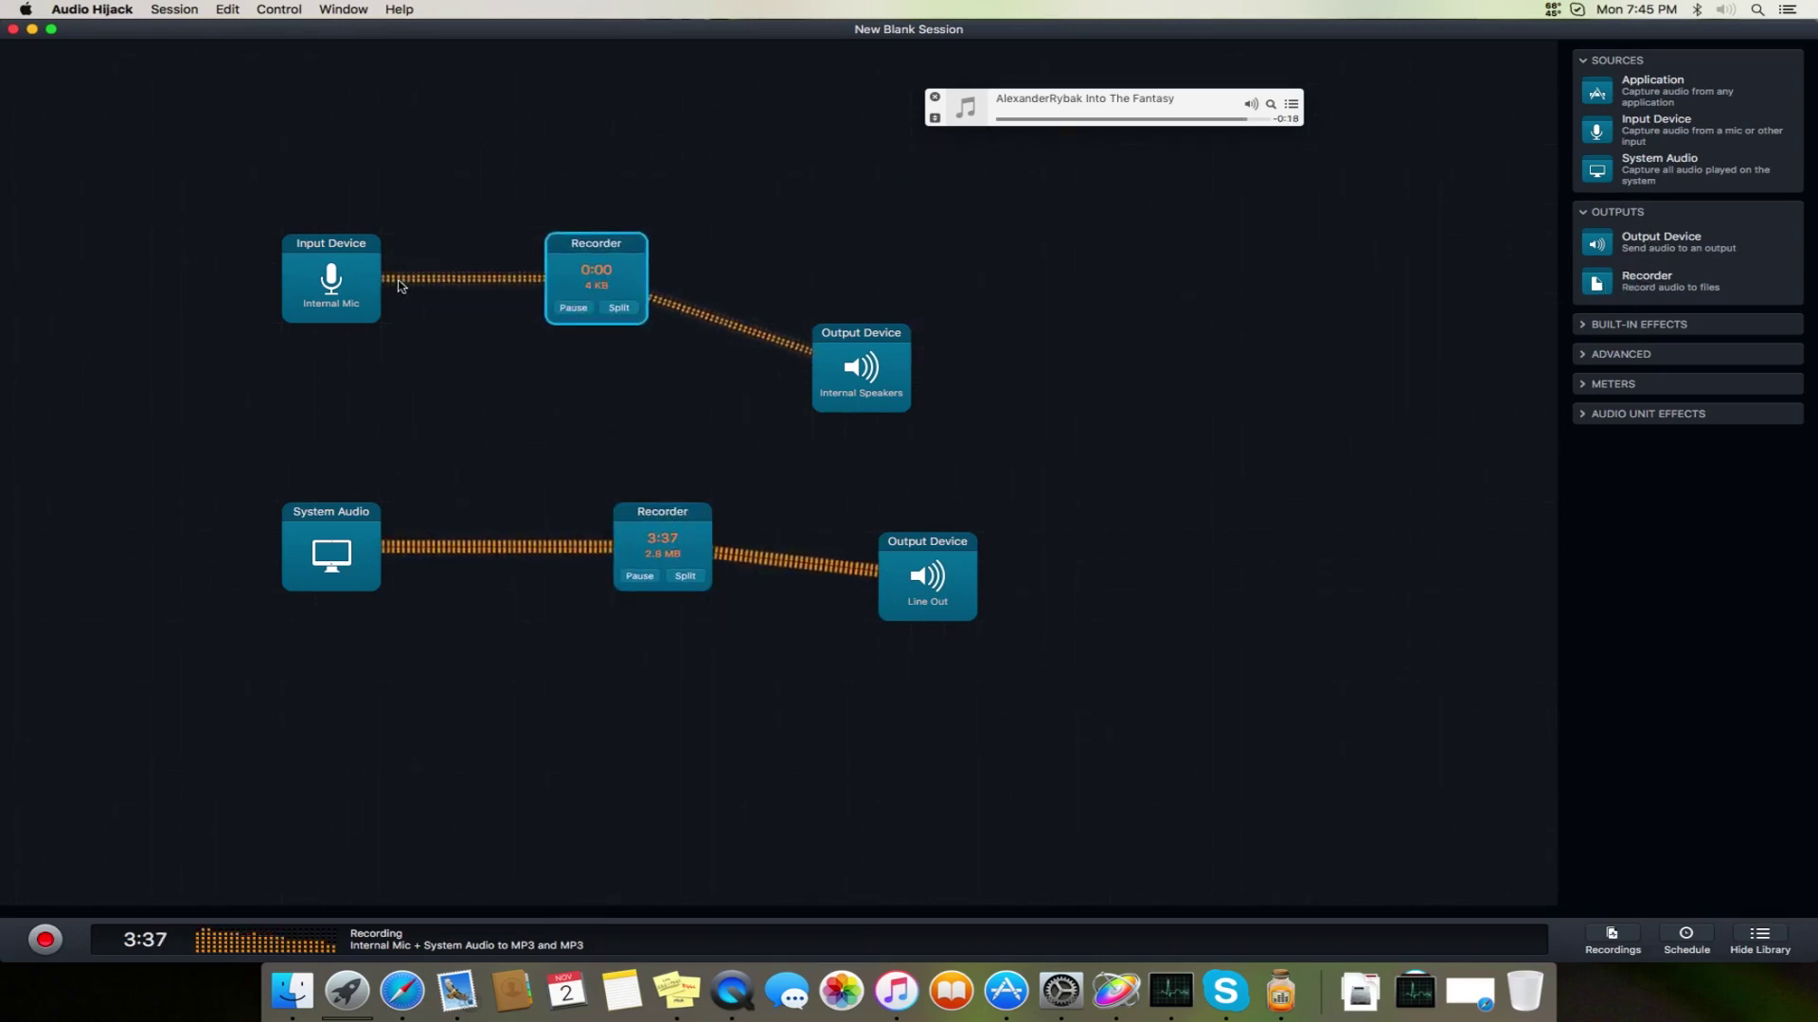
drag(632, 253, 634, 314)
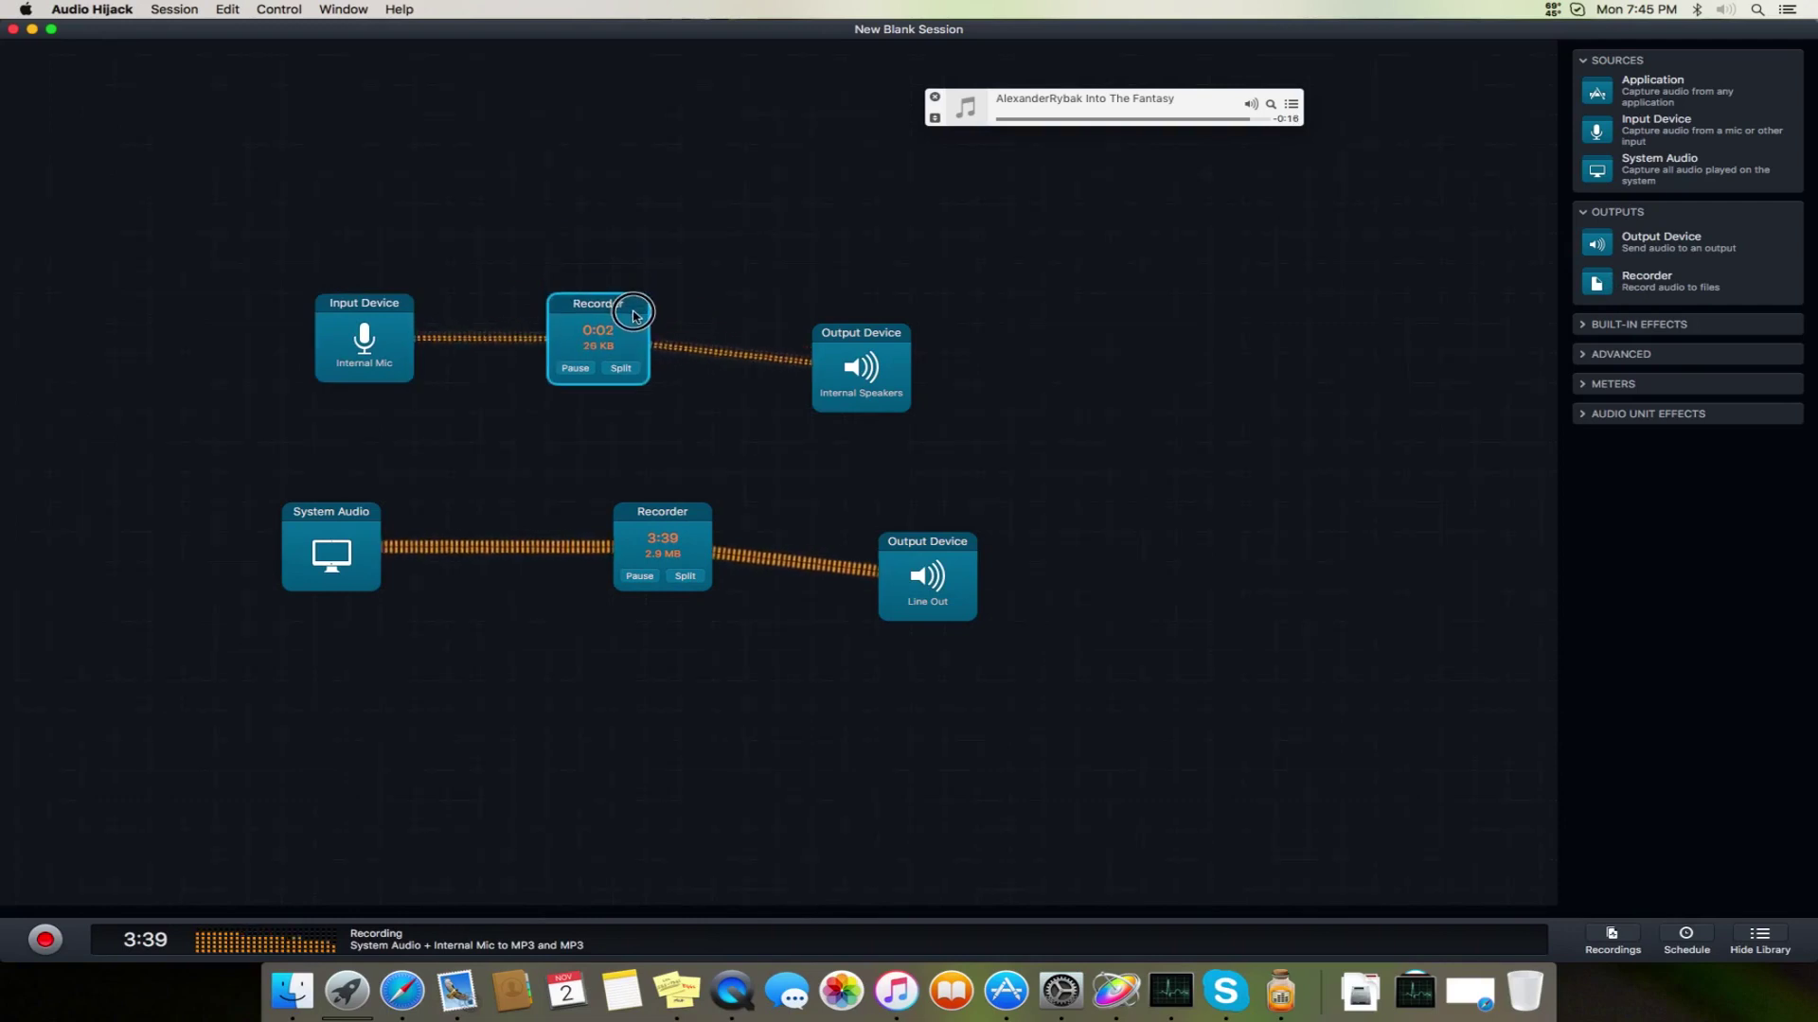
Align Internal Speakers and Line Out with their recorders, then drag in a third Recorder
drag(906, 379, 873, 333)
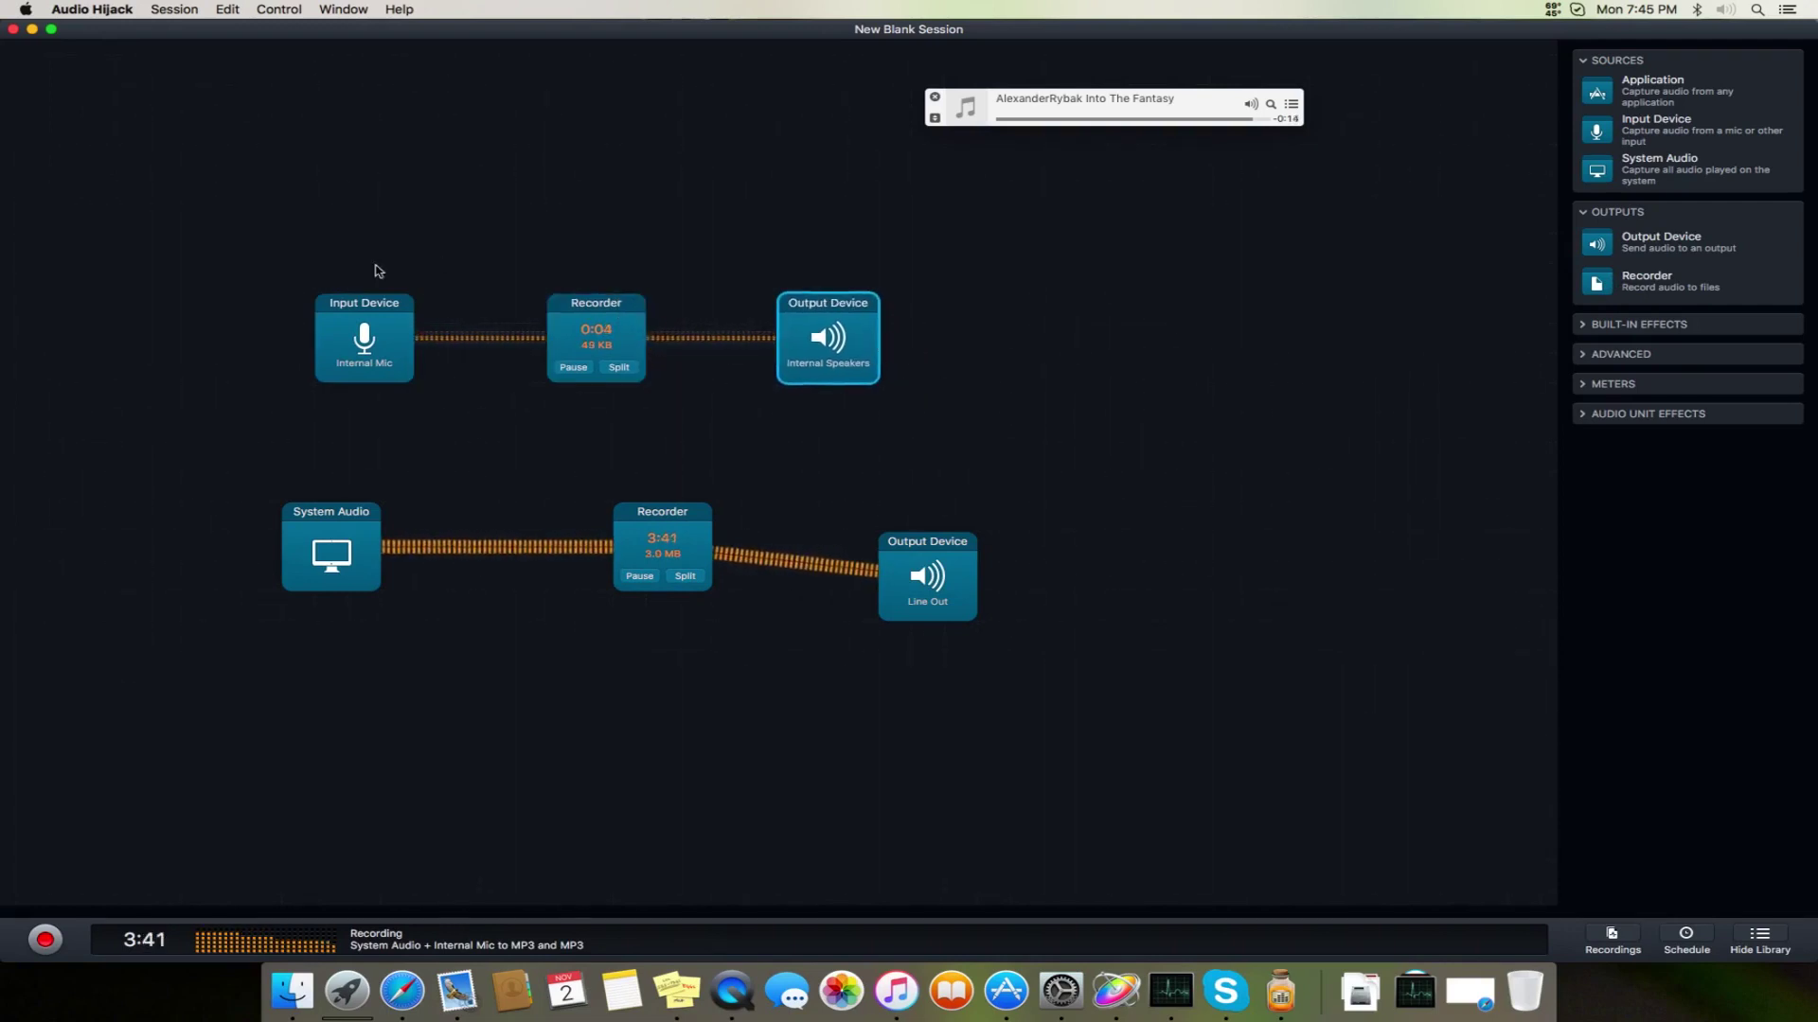
drag(900, 574, 899, 545)
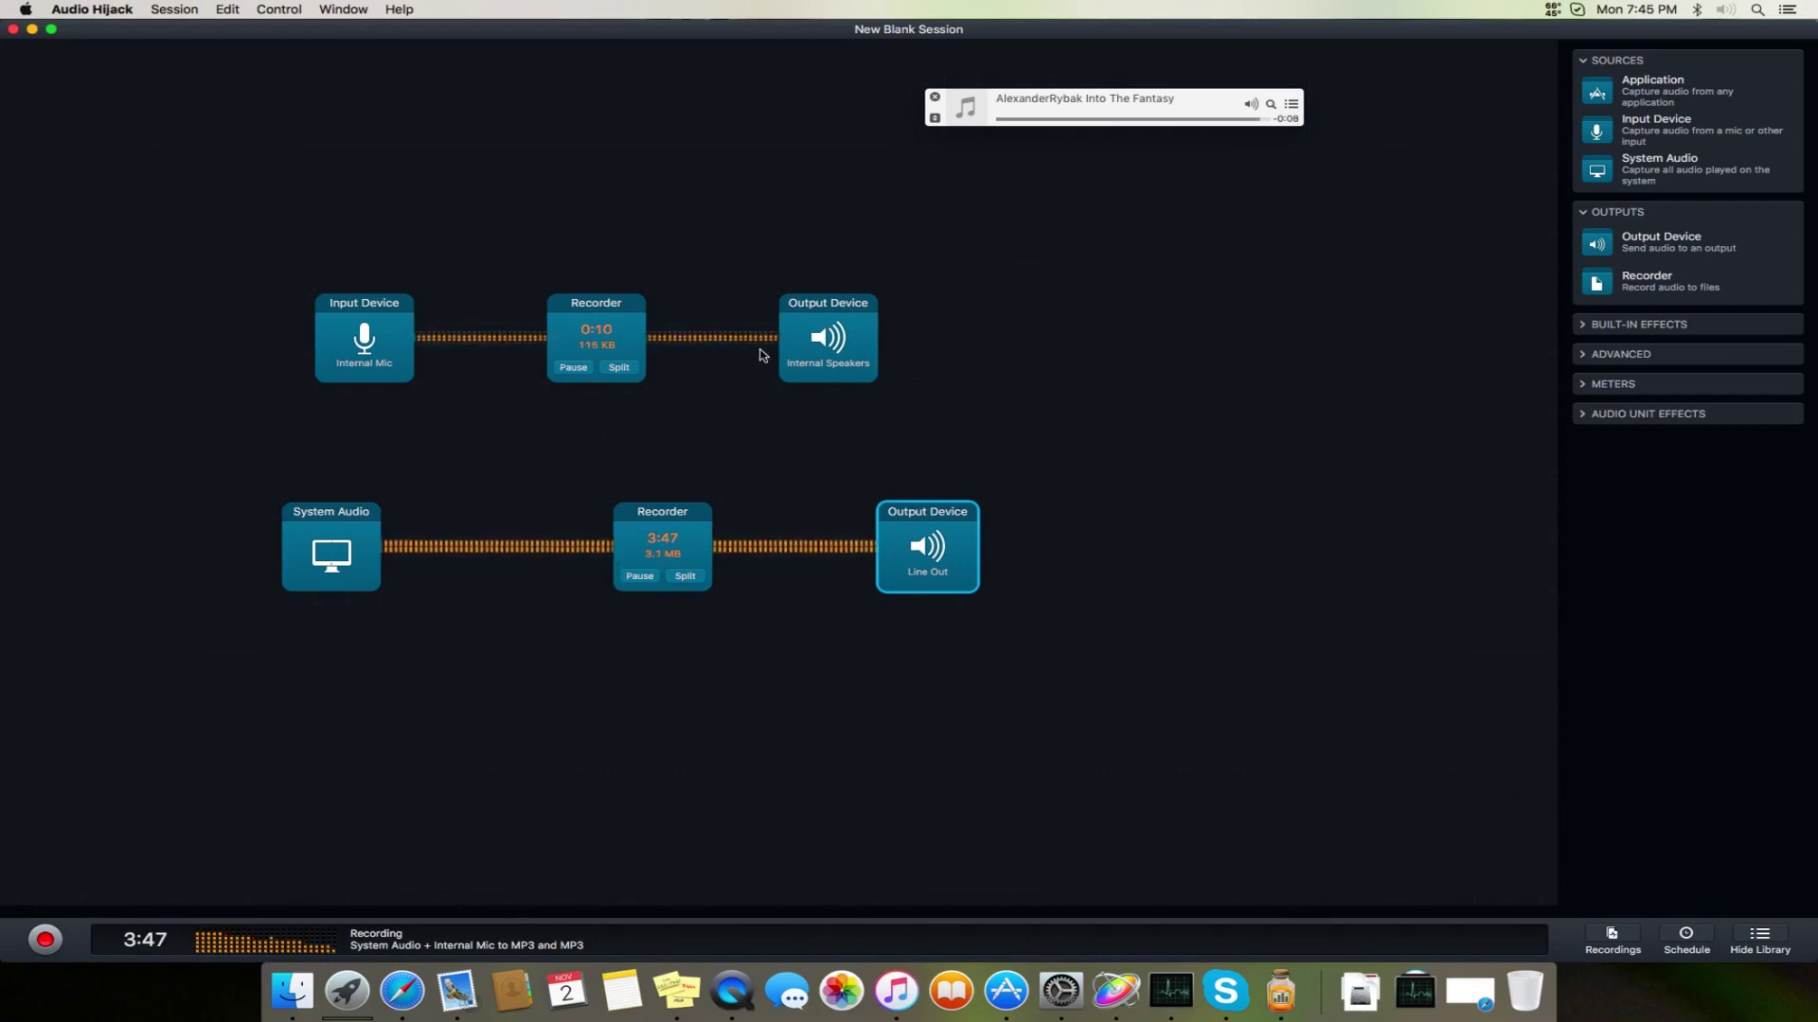
drag(778, 360, 876, 359)
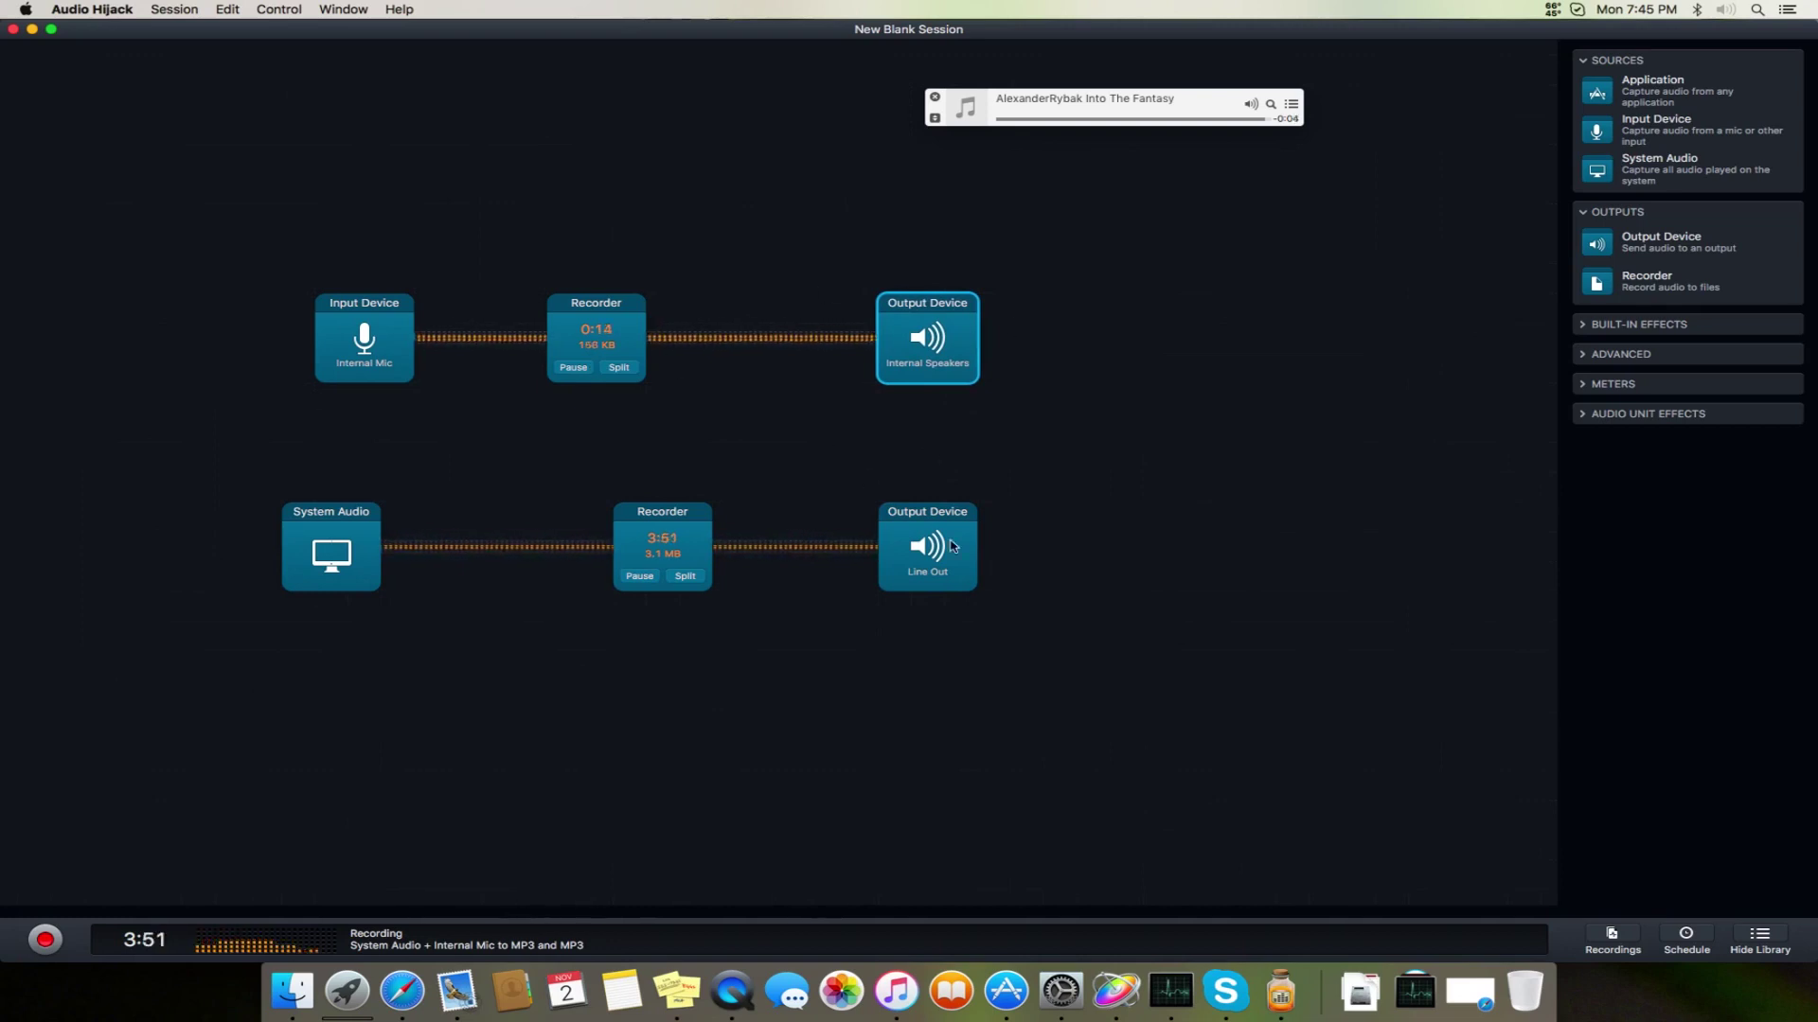
drag(952, 544, 984, 540)
drag(933, 327, 966, 327)
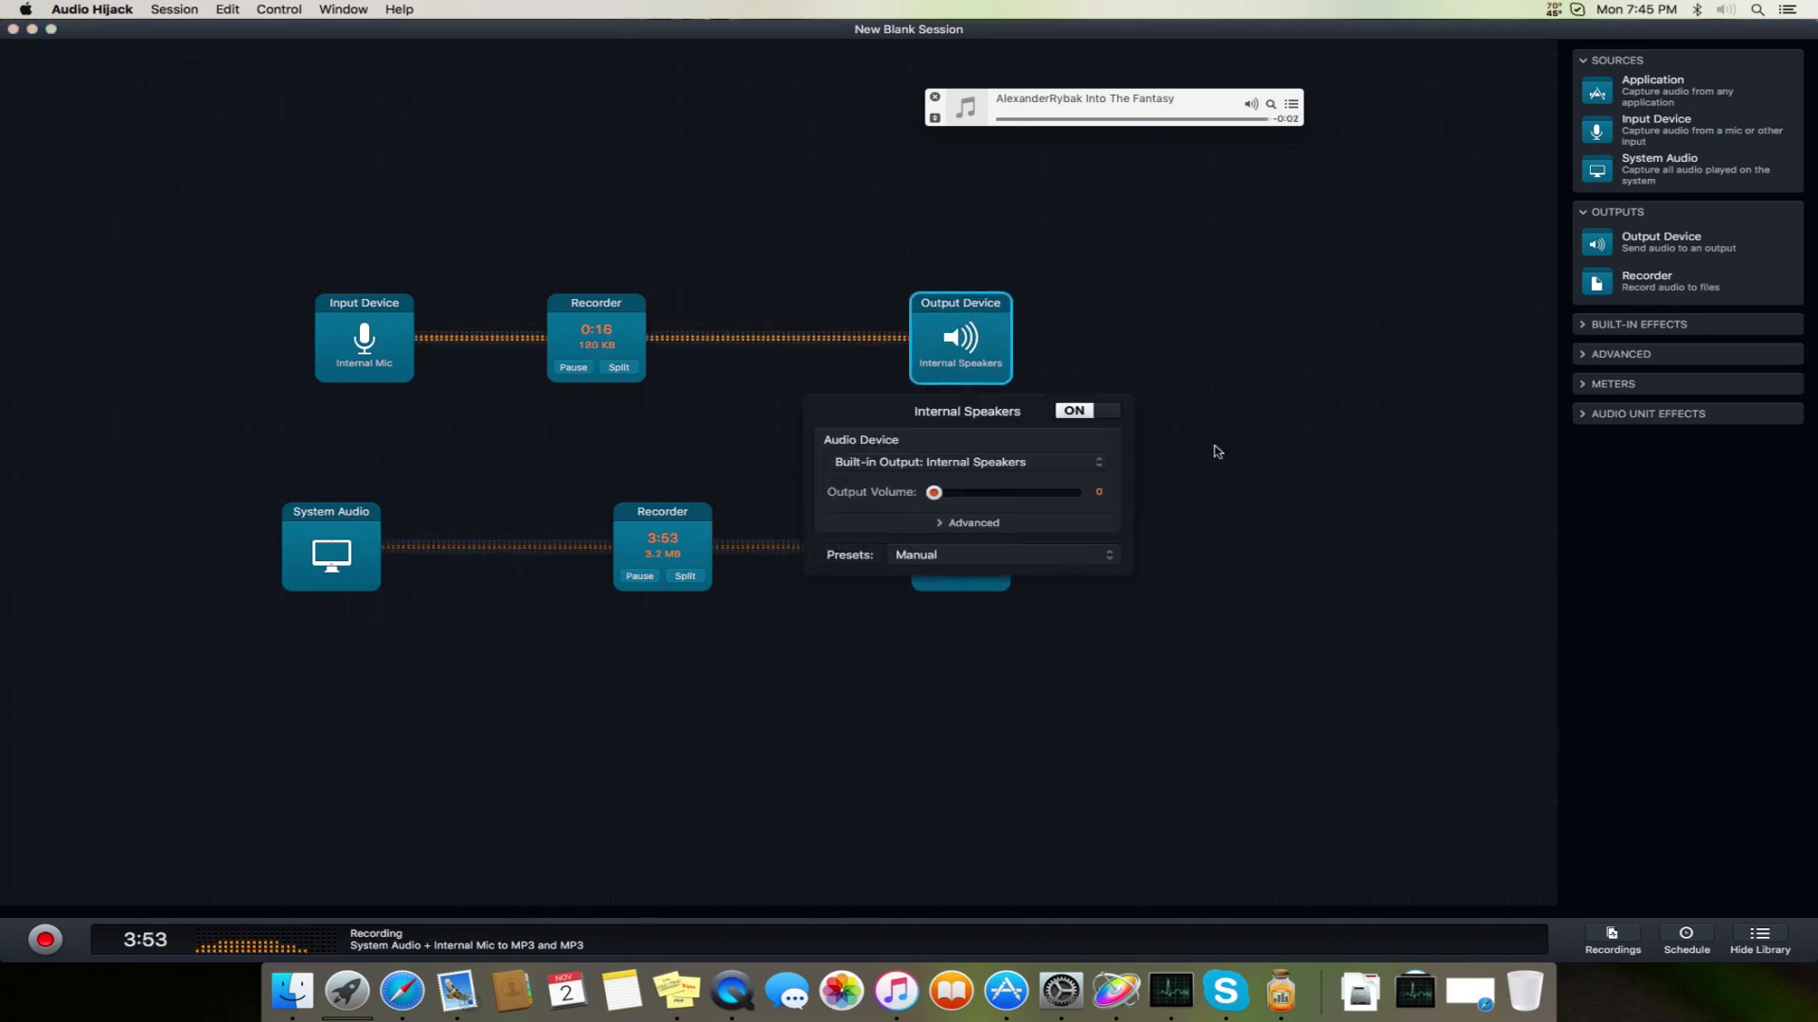
drag(1683, 298, 795, 461)
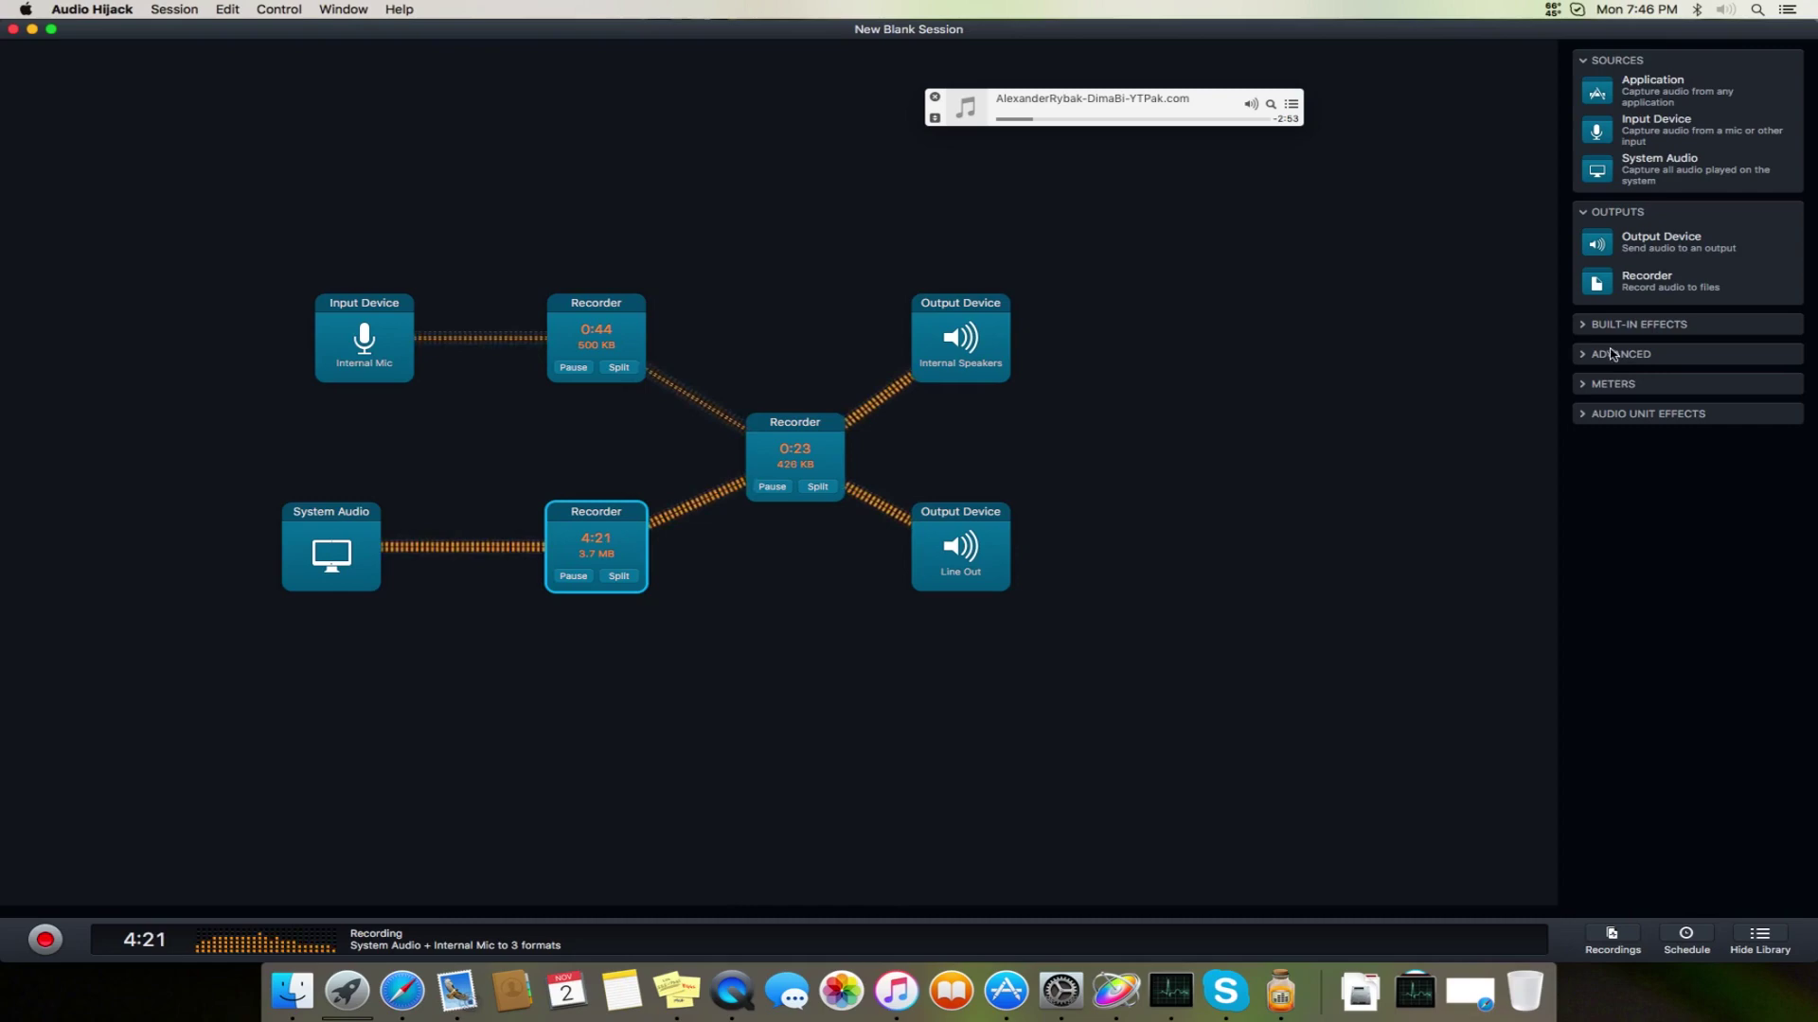
Expand Built-in Effects to list the effects from 10 Band EQ through Volume
click(1586, 325)
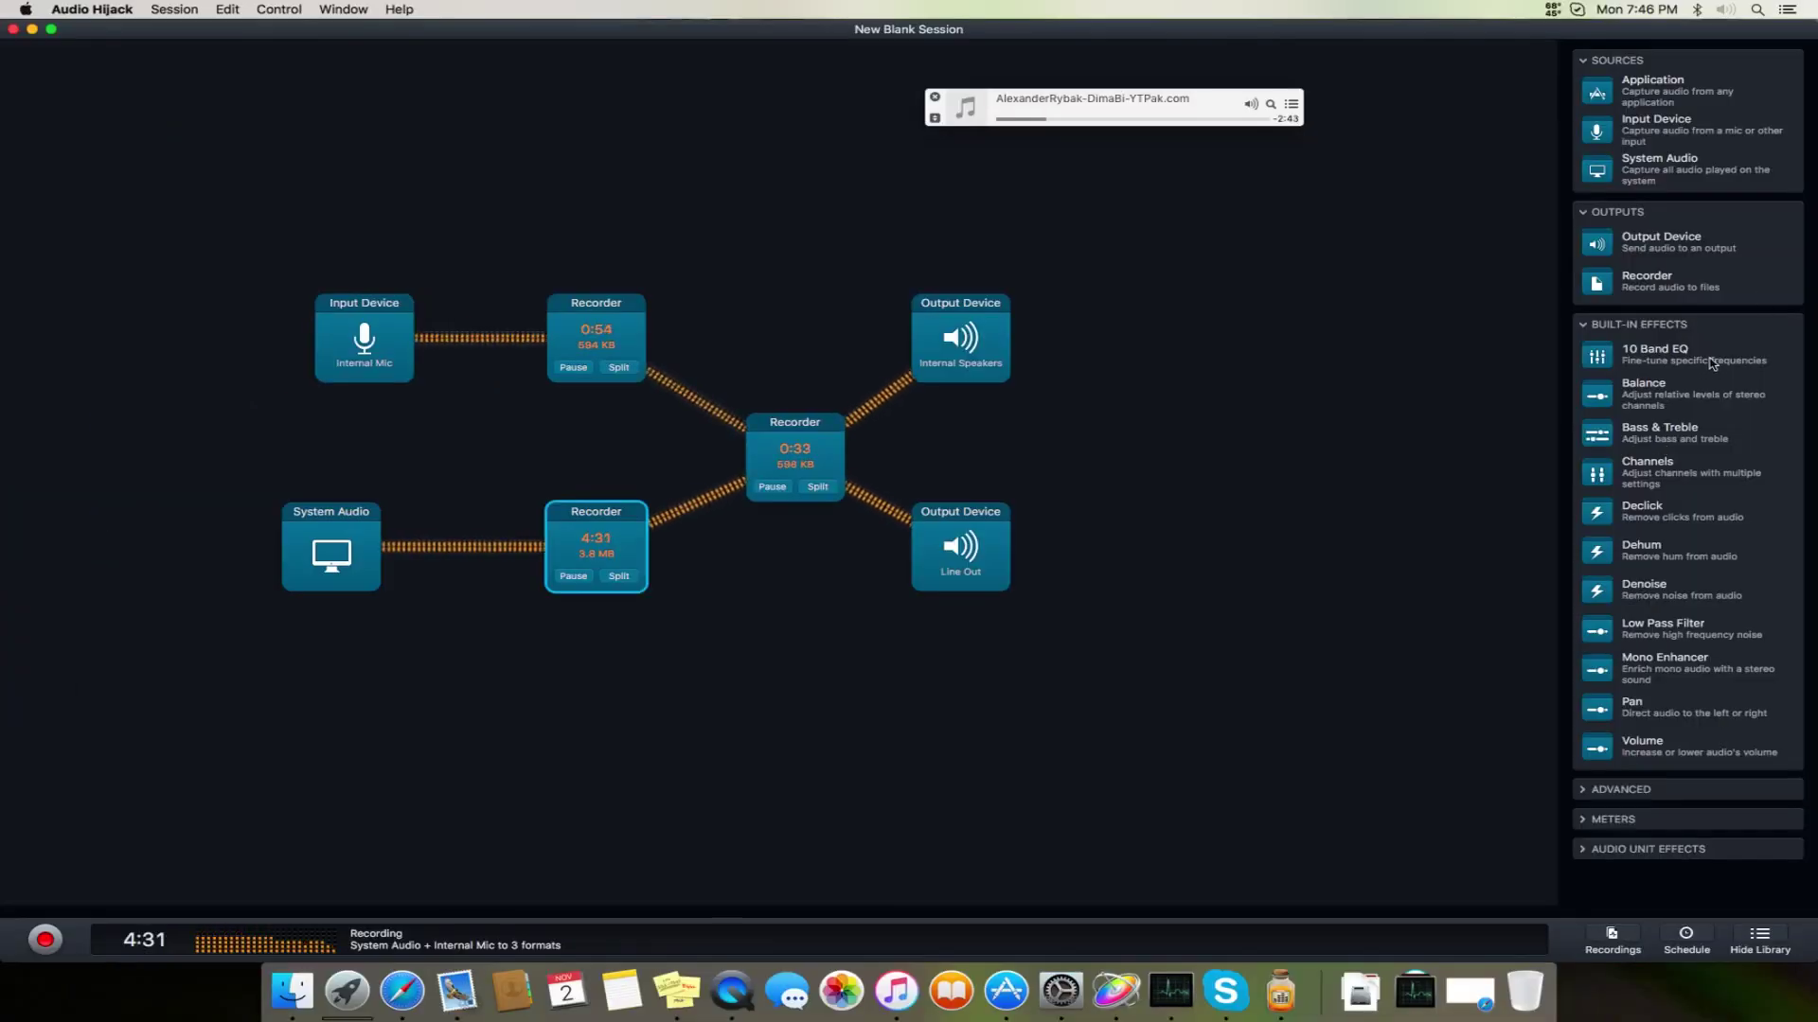
Insert a 10 Band EQ between the Internal Mic input and its Recorder
drag(1712, 363, 527, 342)
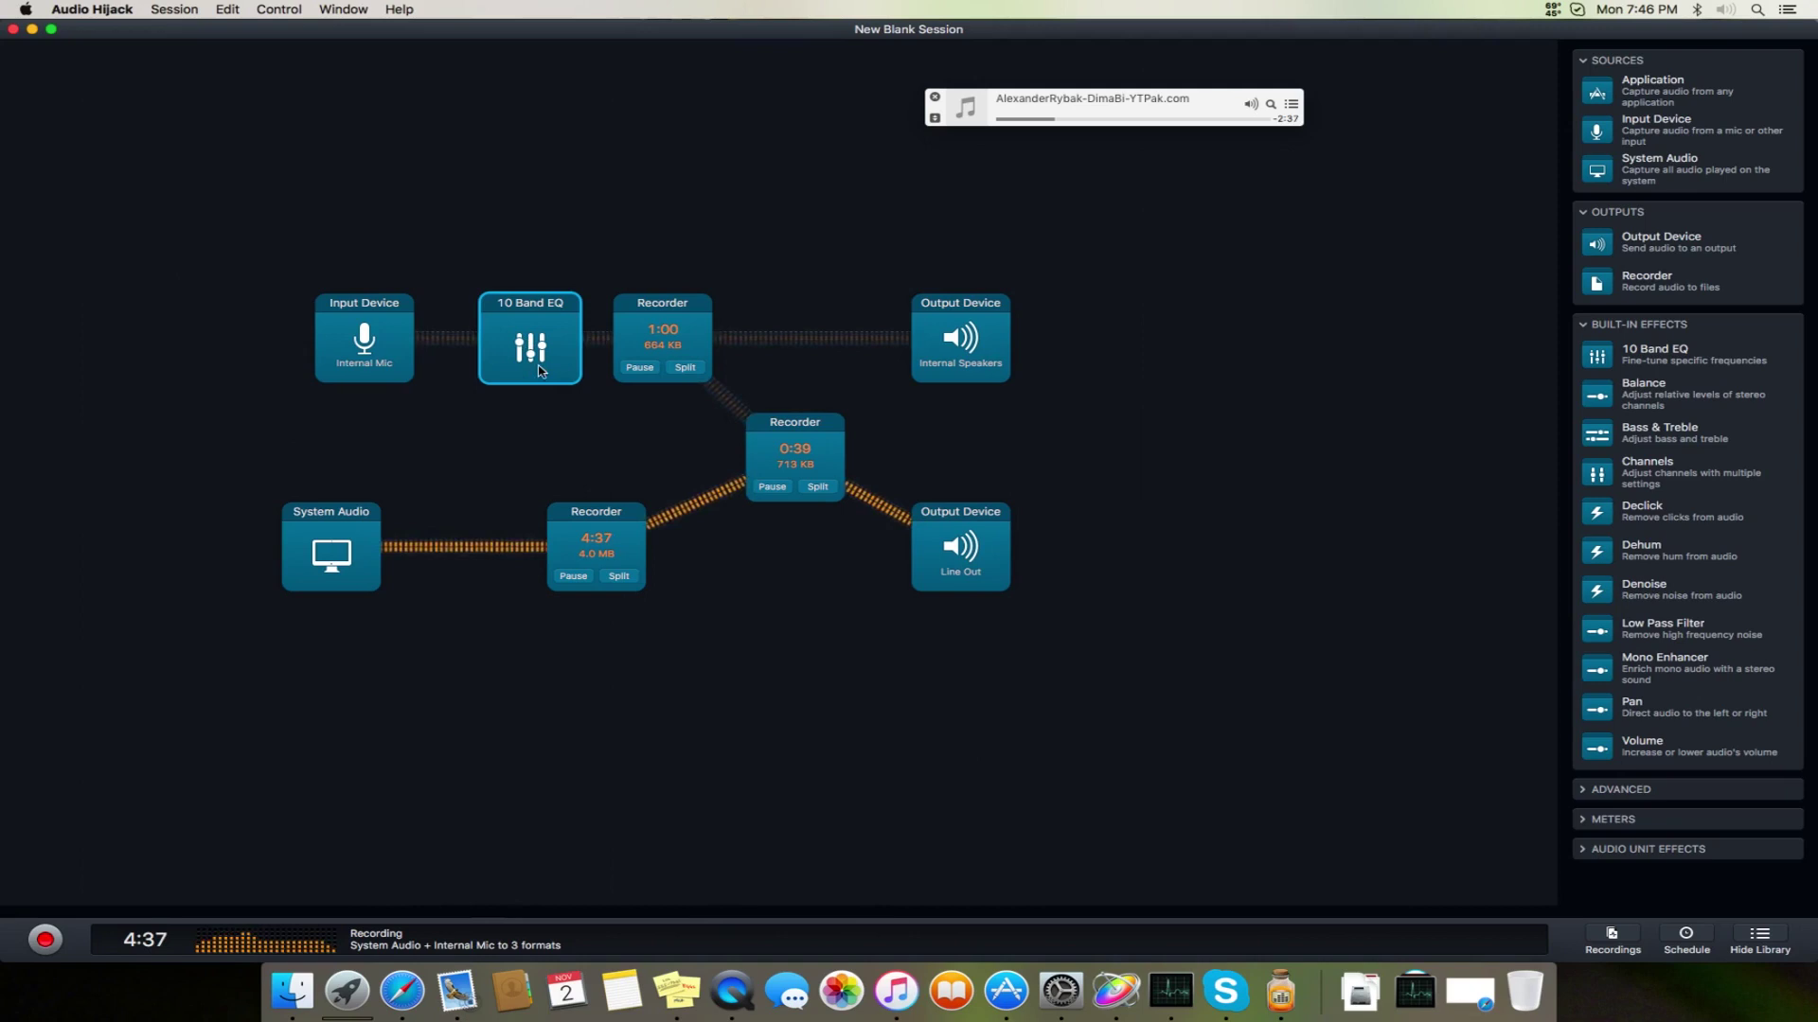
Put the EQ before the mic recorder, rearrange both recorders, and add a second 10 Band EQ after System Audio
drag(541, 369, 483, 466)
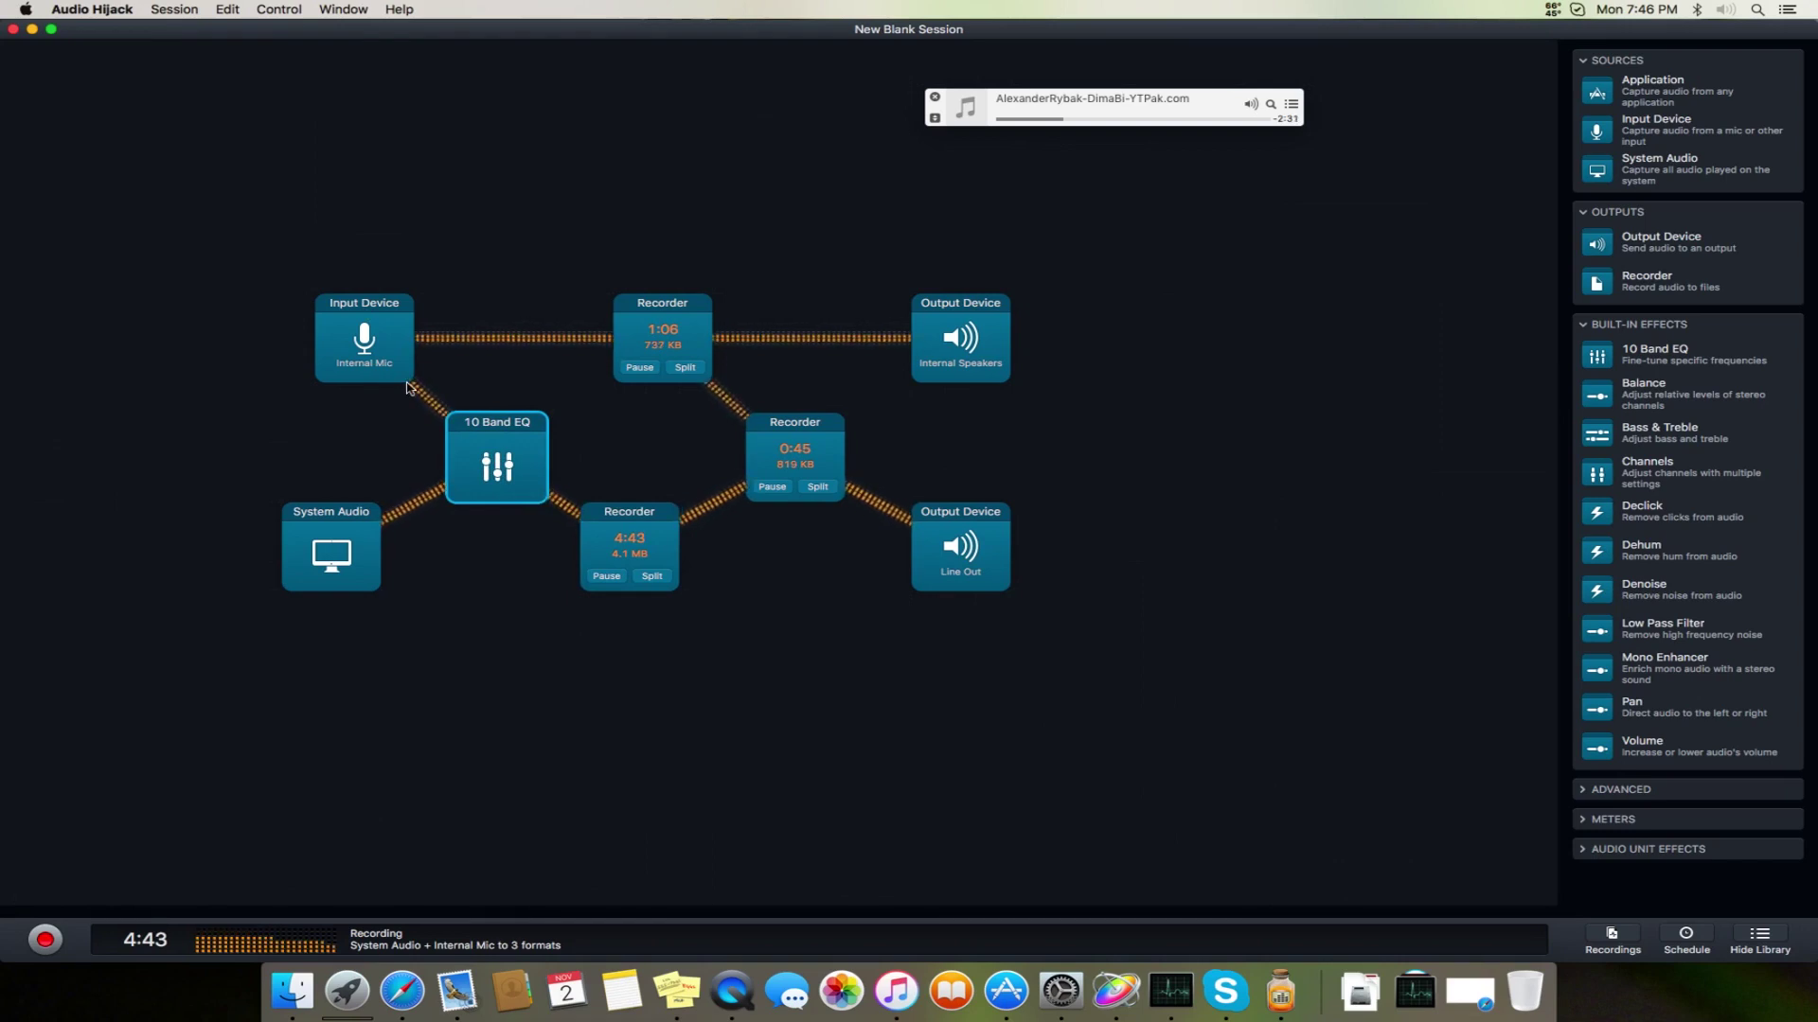
drag(662, 326, 662, 386)
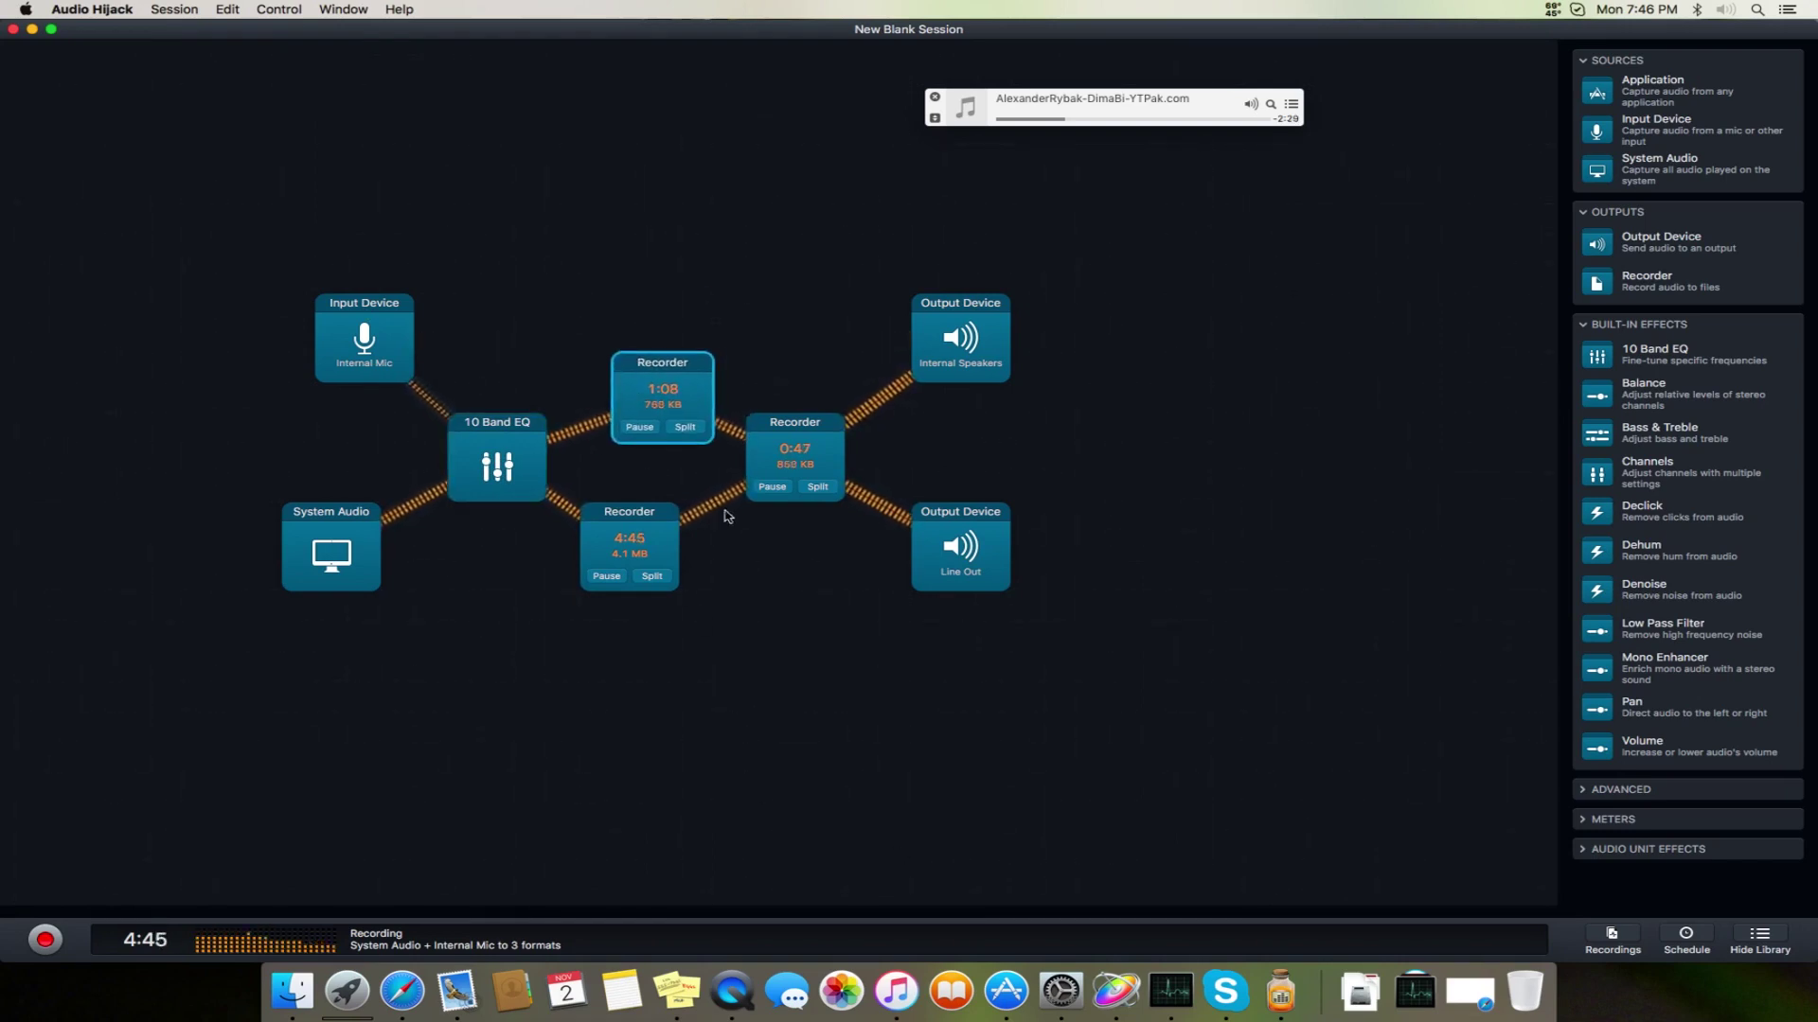
drag(630, 535, 663, 535)
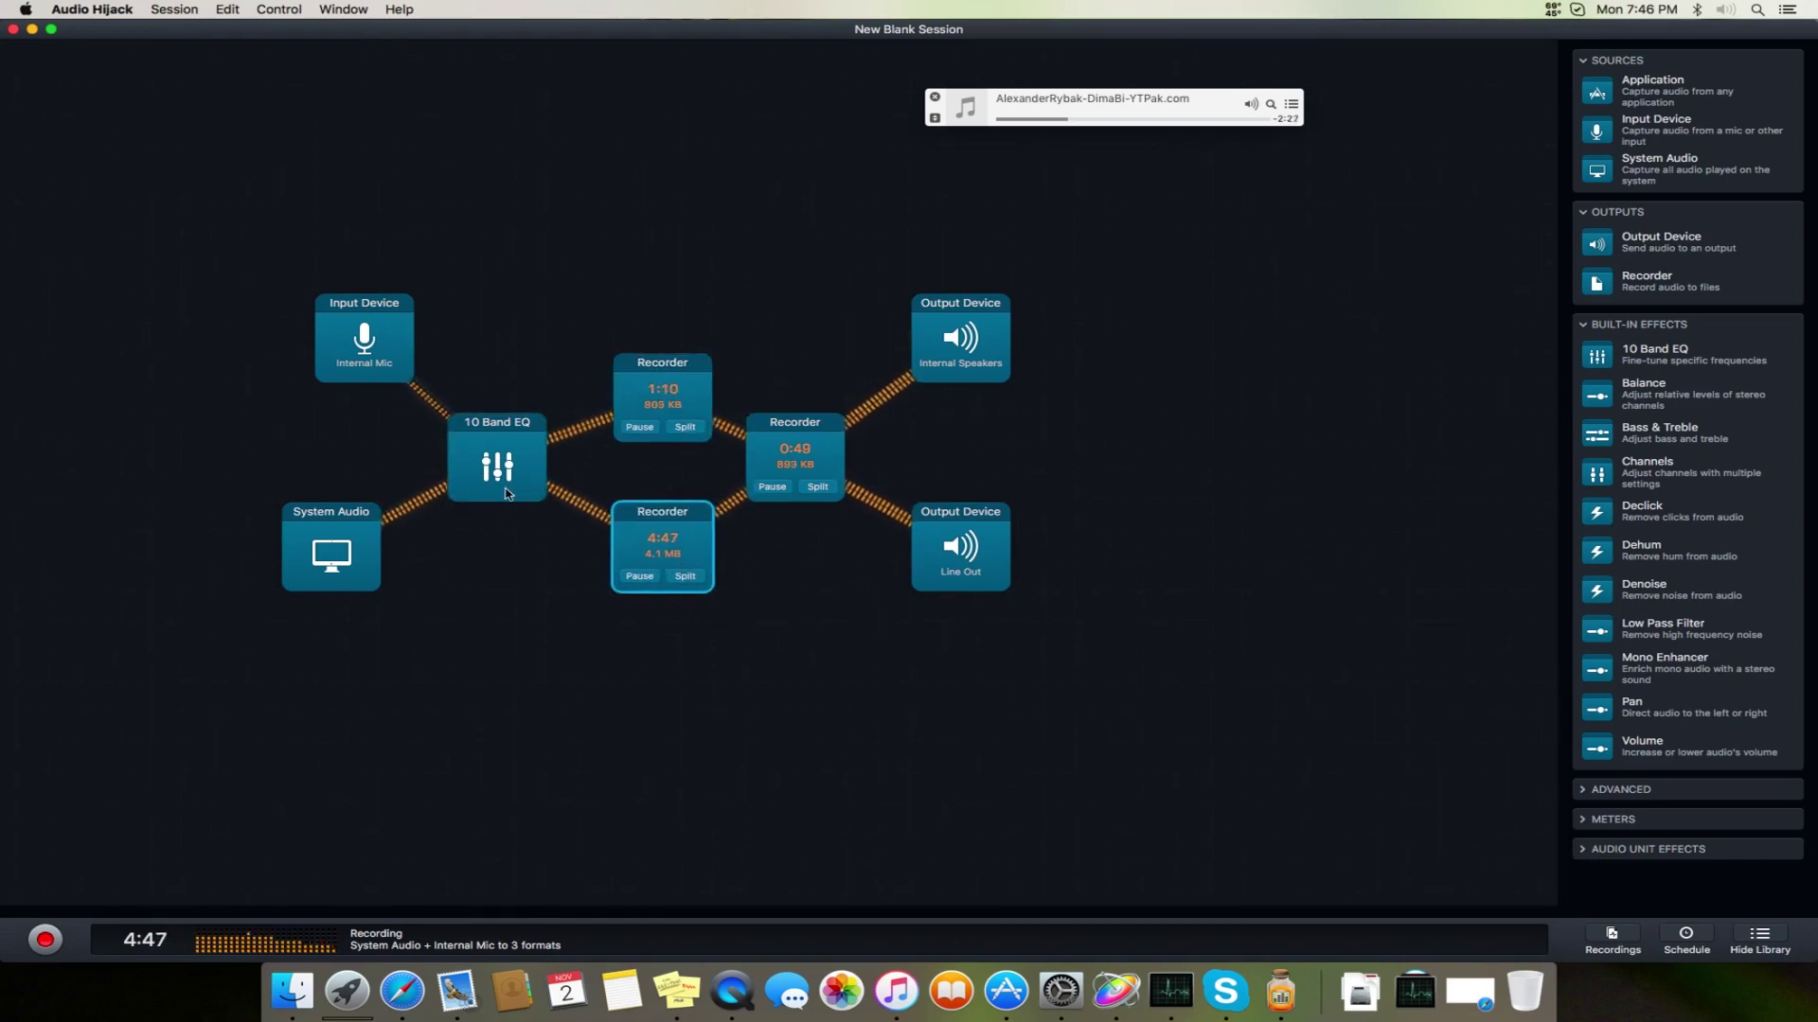
drag(506, 492, 506, 371)
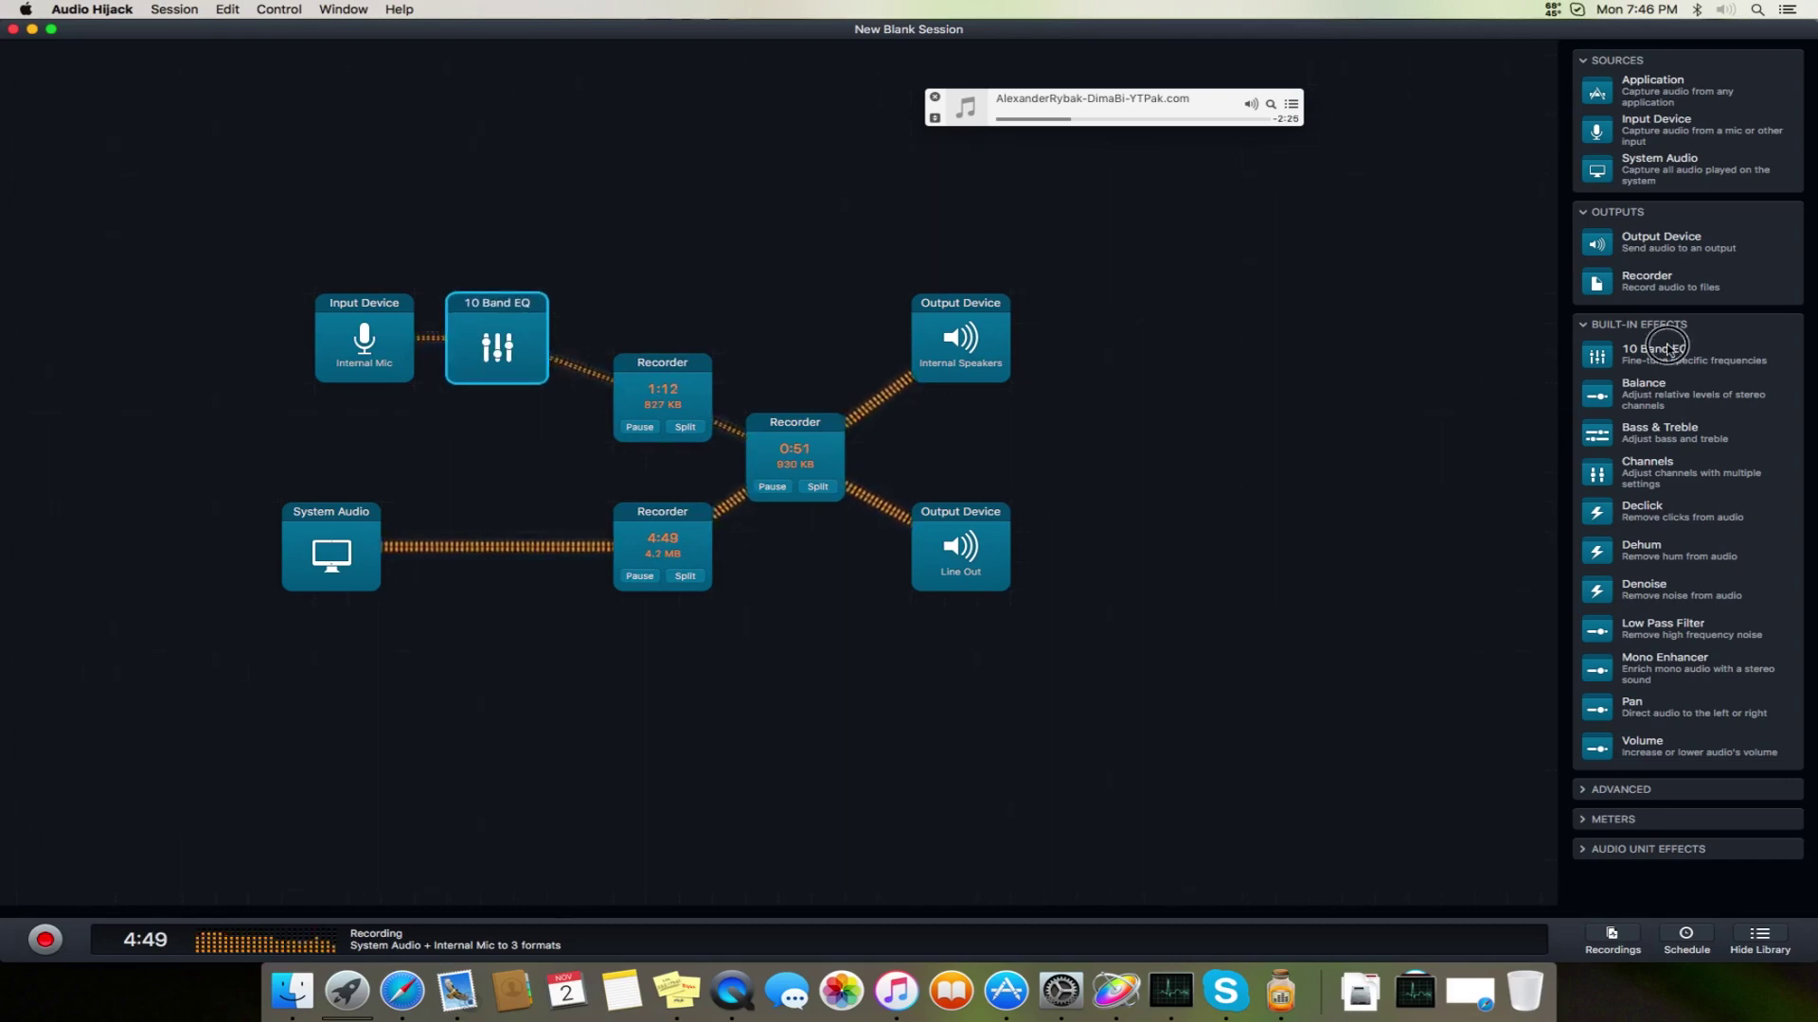
drag(1668, 348, 529, 547)
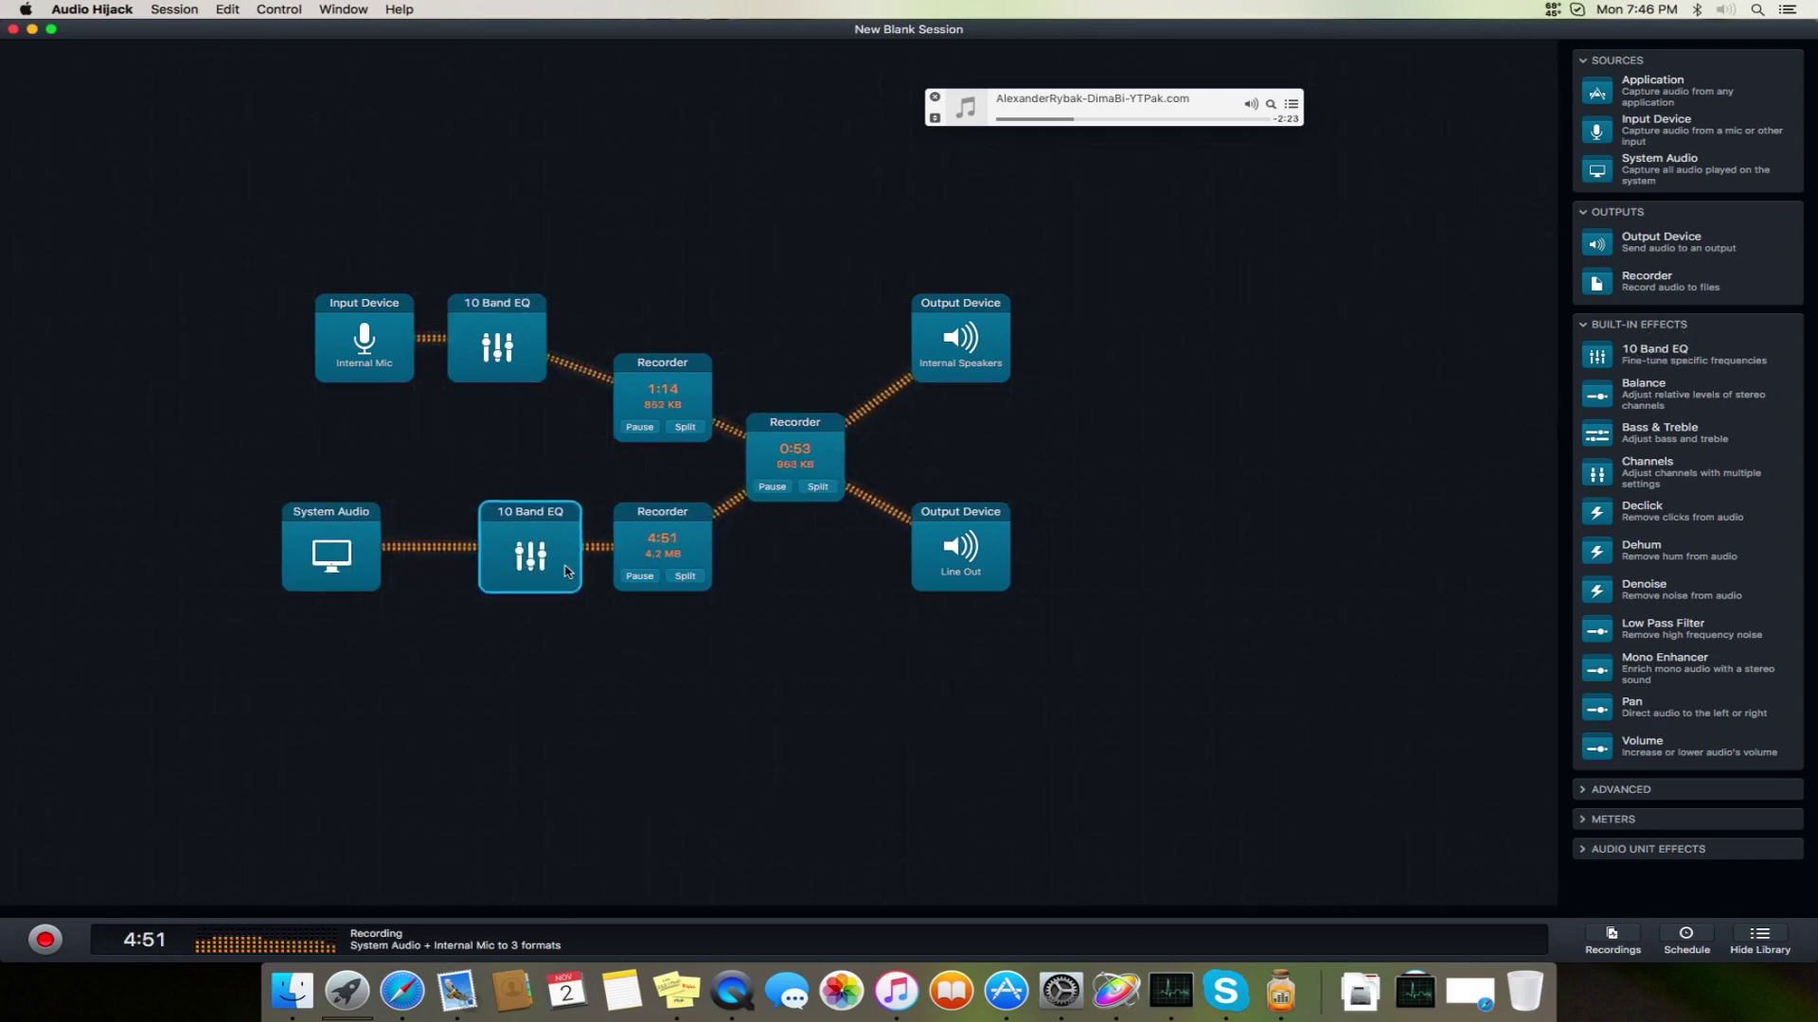
Boost the mic EQ's 32Hz, 64 and 125 bands about 10 dB
right_click(505, 339)
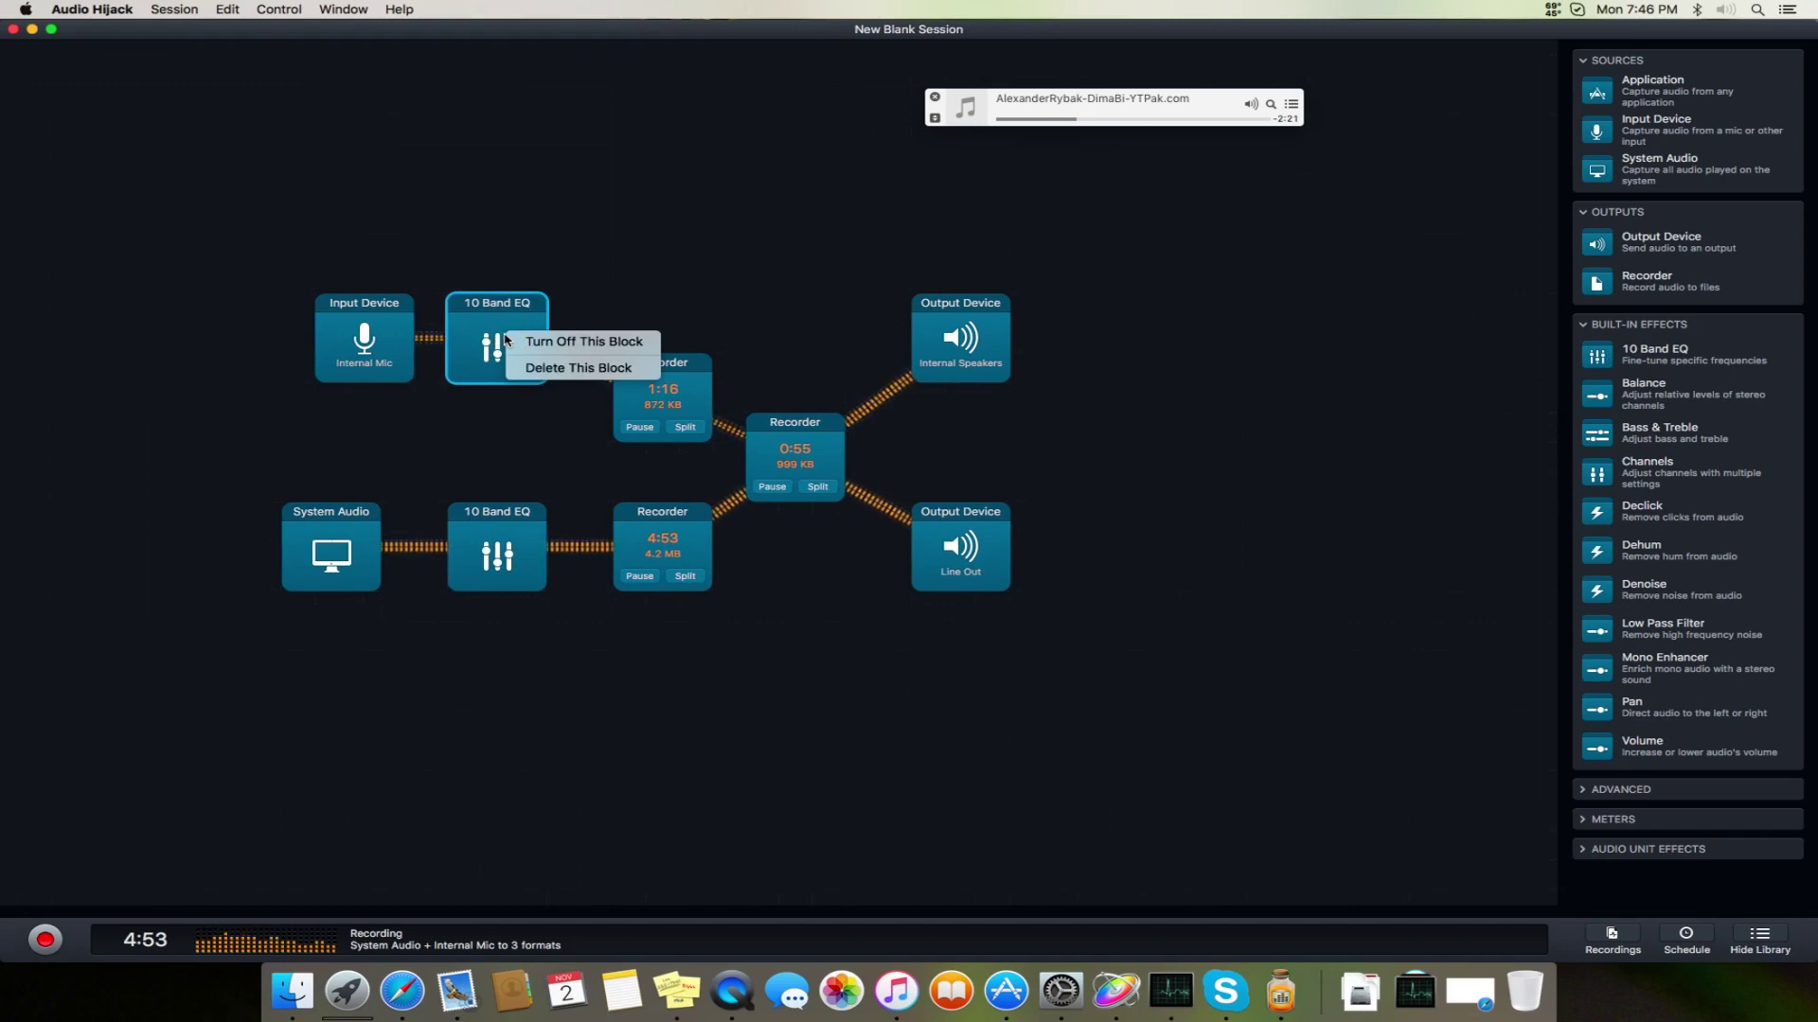
click(504, 339)
click(497, 343)
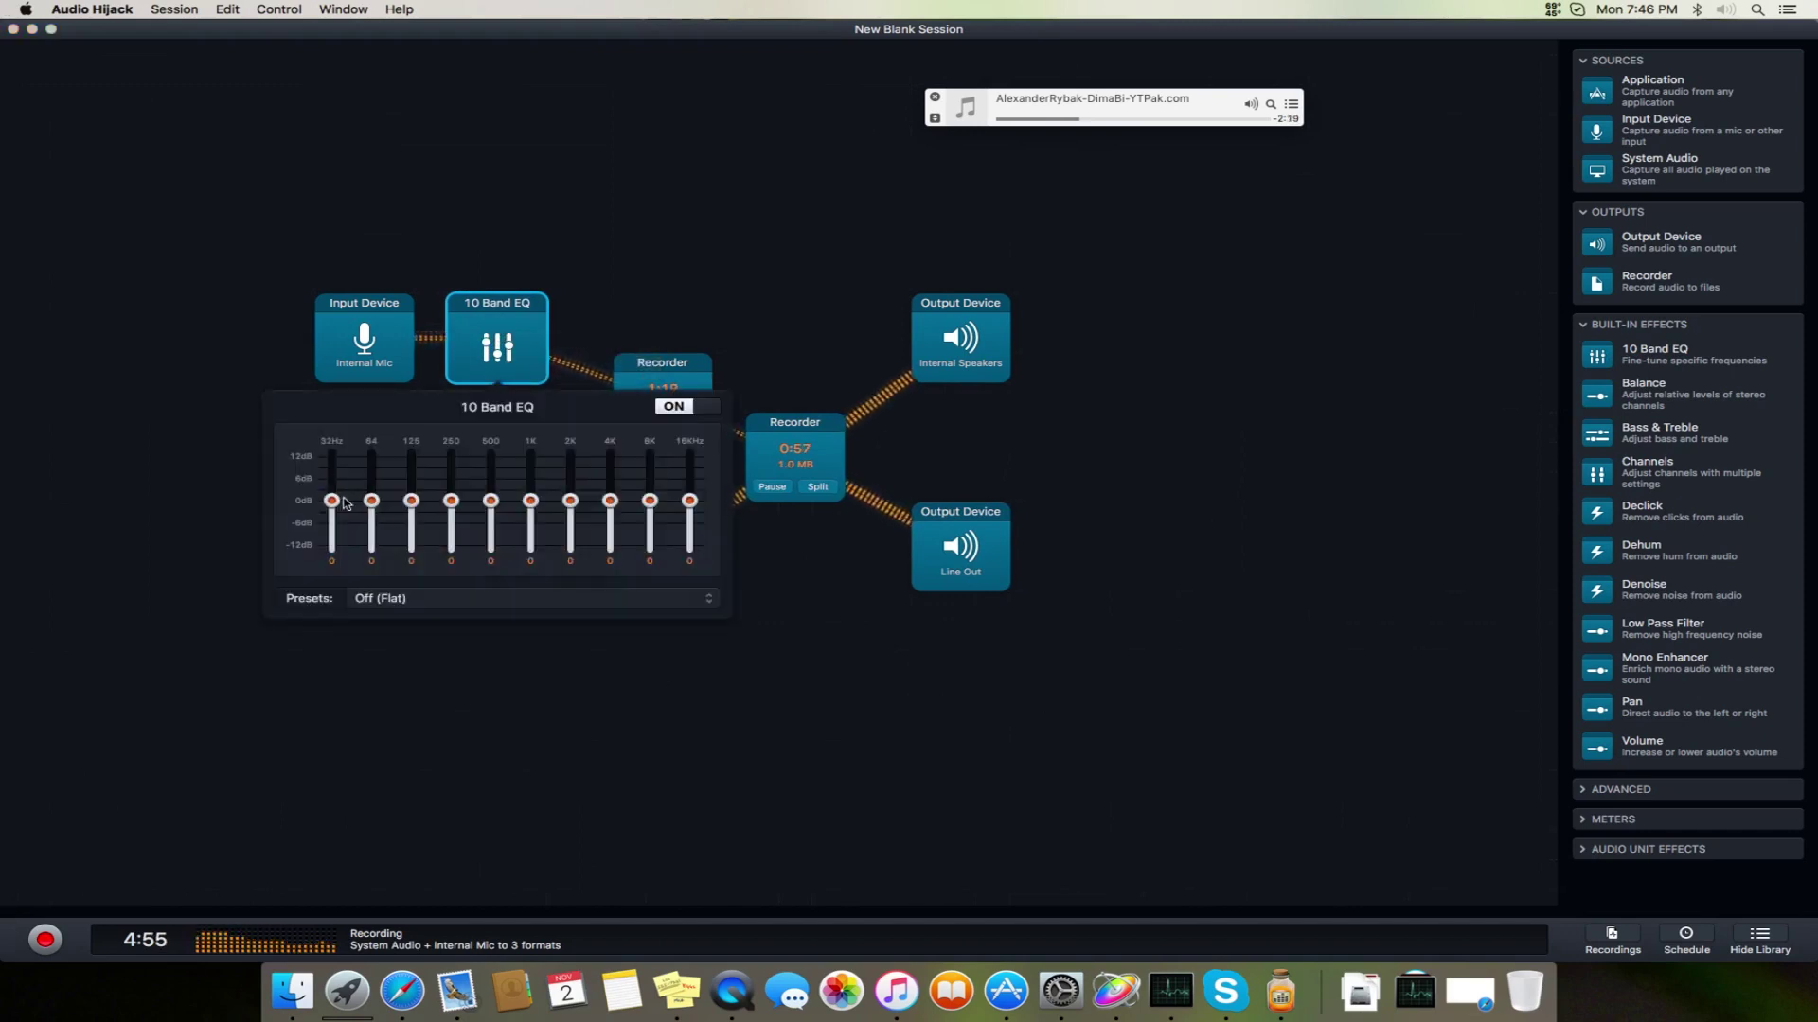
drag(333, 501, 420, 465)
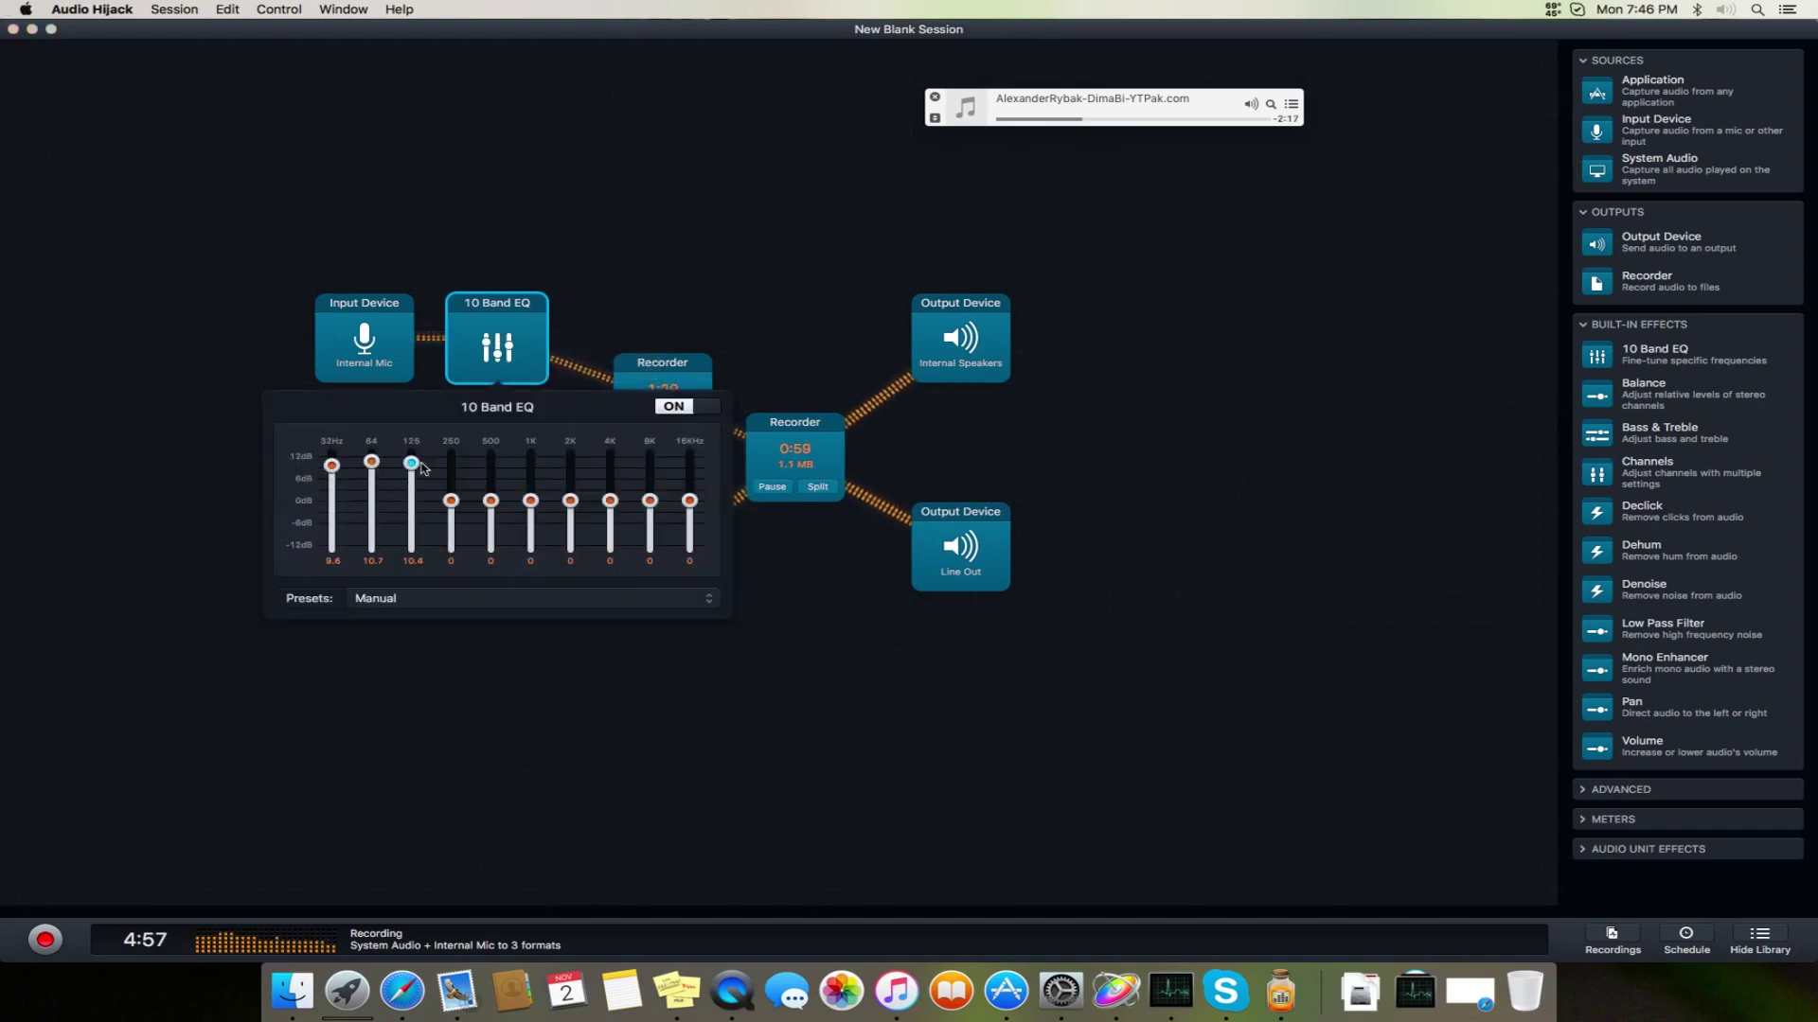
Raise the system-audio EQ's 250, 500 and 1K bands to 12 dB
click(497, 559)
click(497, 559)
drag(451, 709, 531, 665)
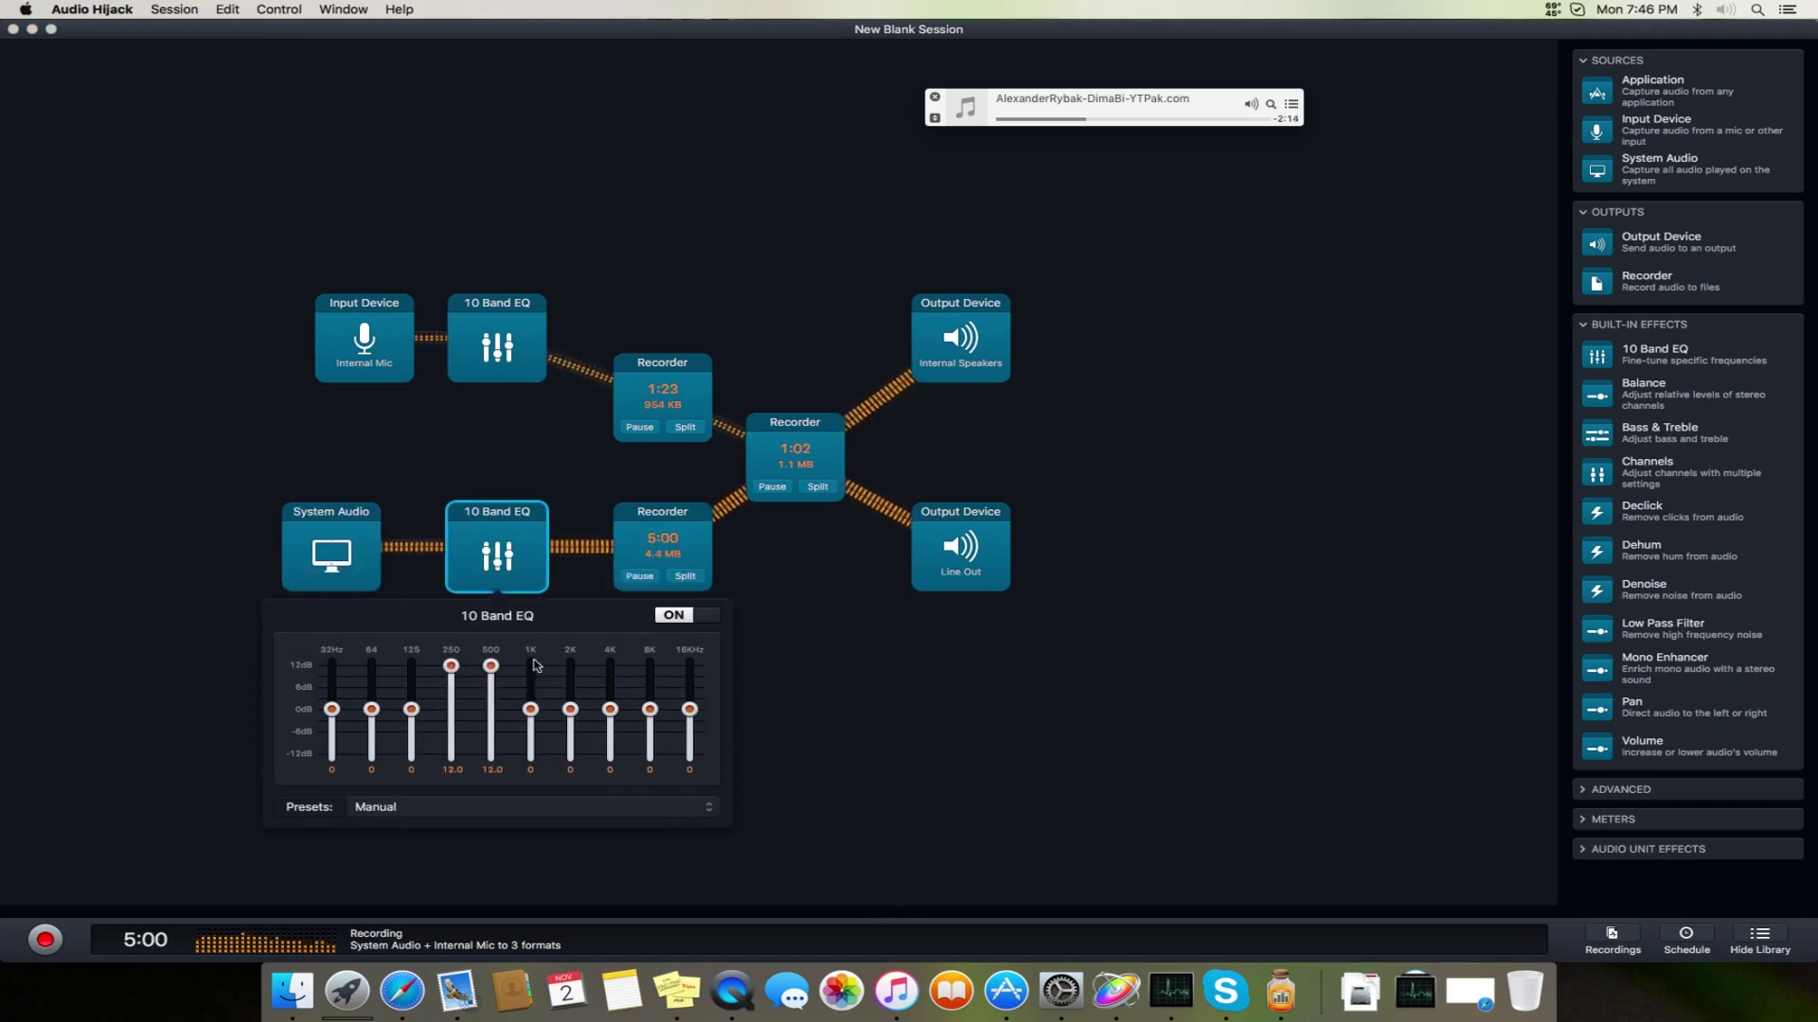
click(547, 452)
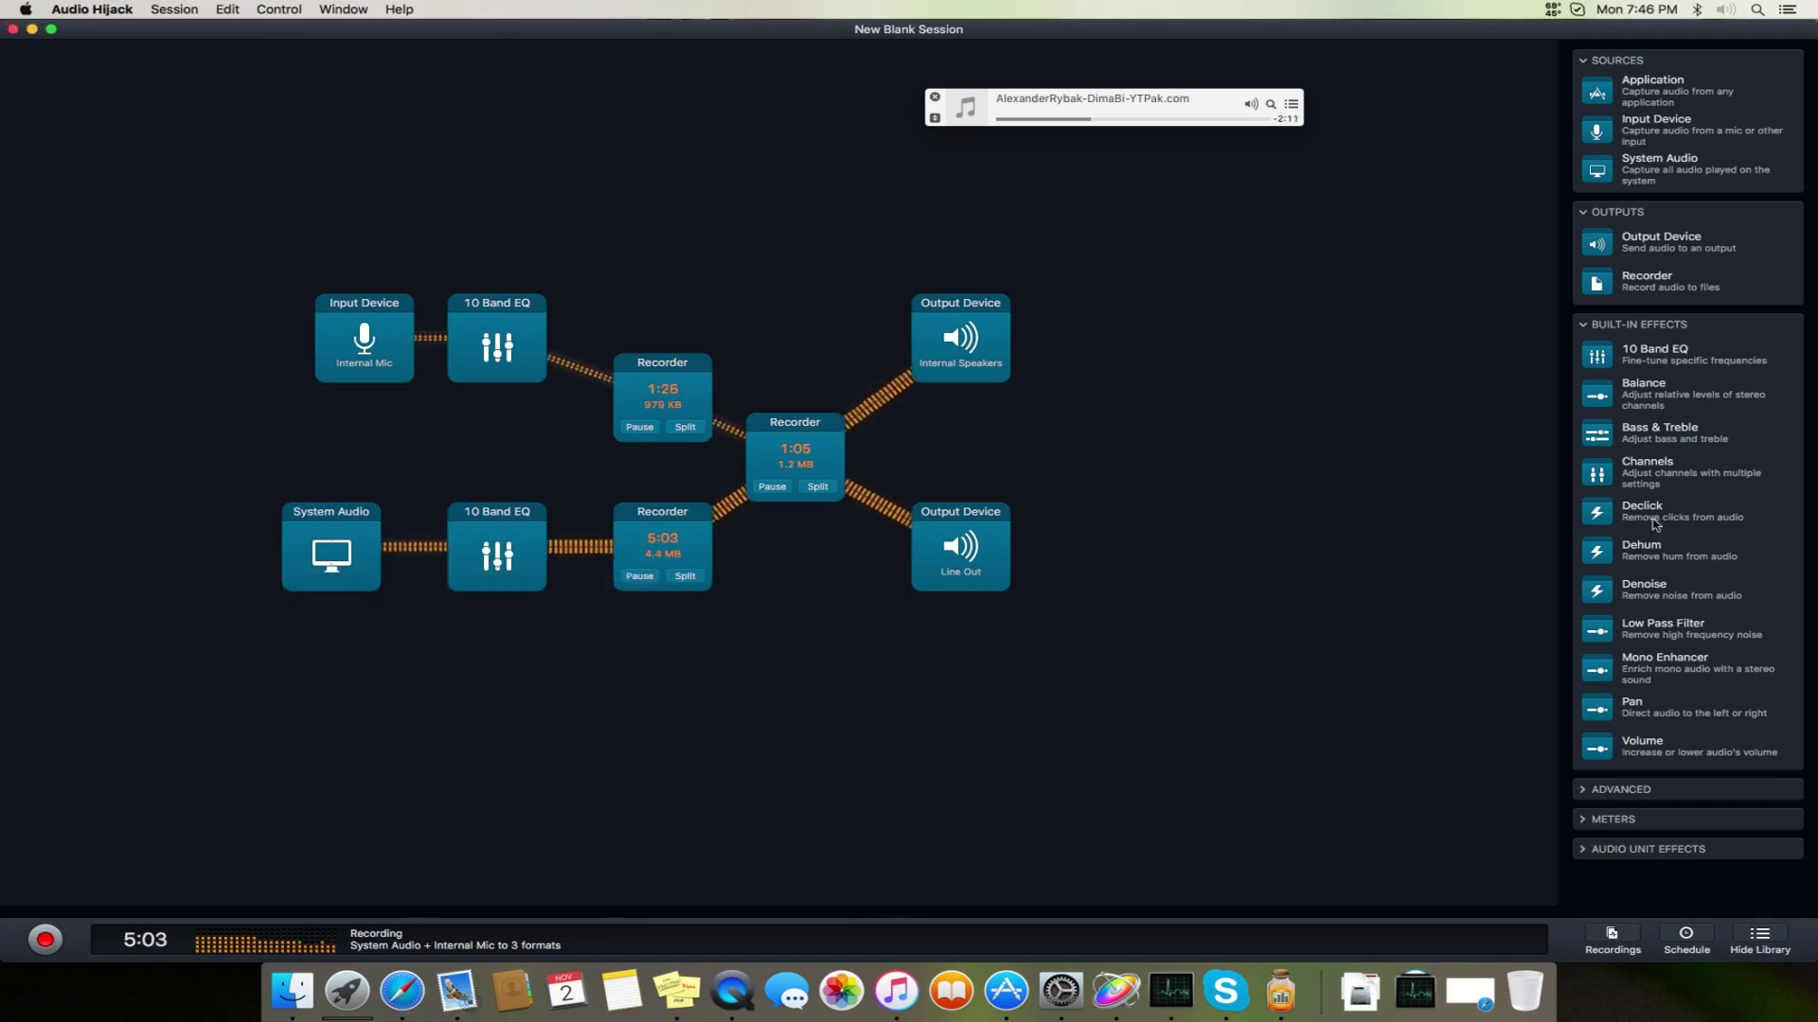
Add Declick to the mic chain, Dehum after the system-audio EQ, and Denoise to the graph
drag(1654, 524, 694, 364)
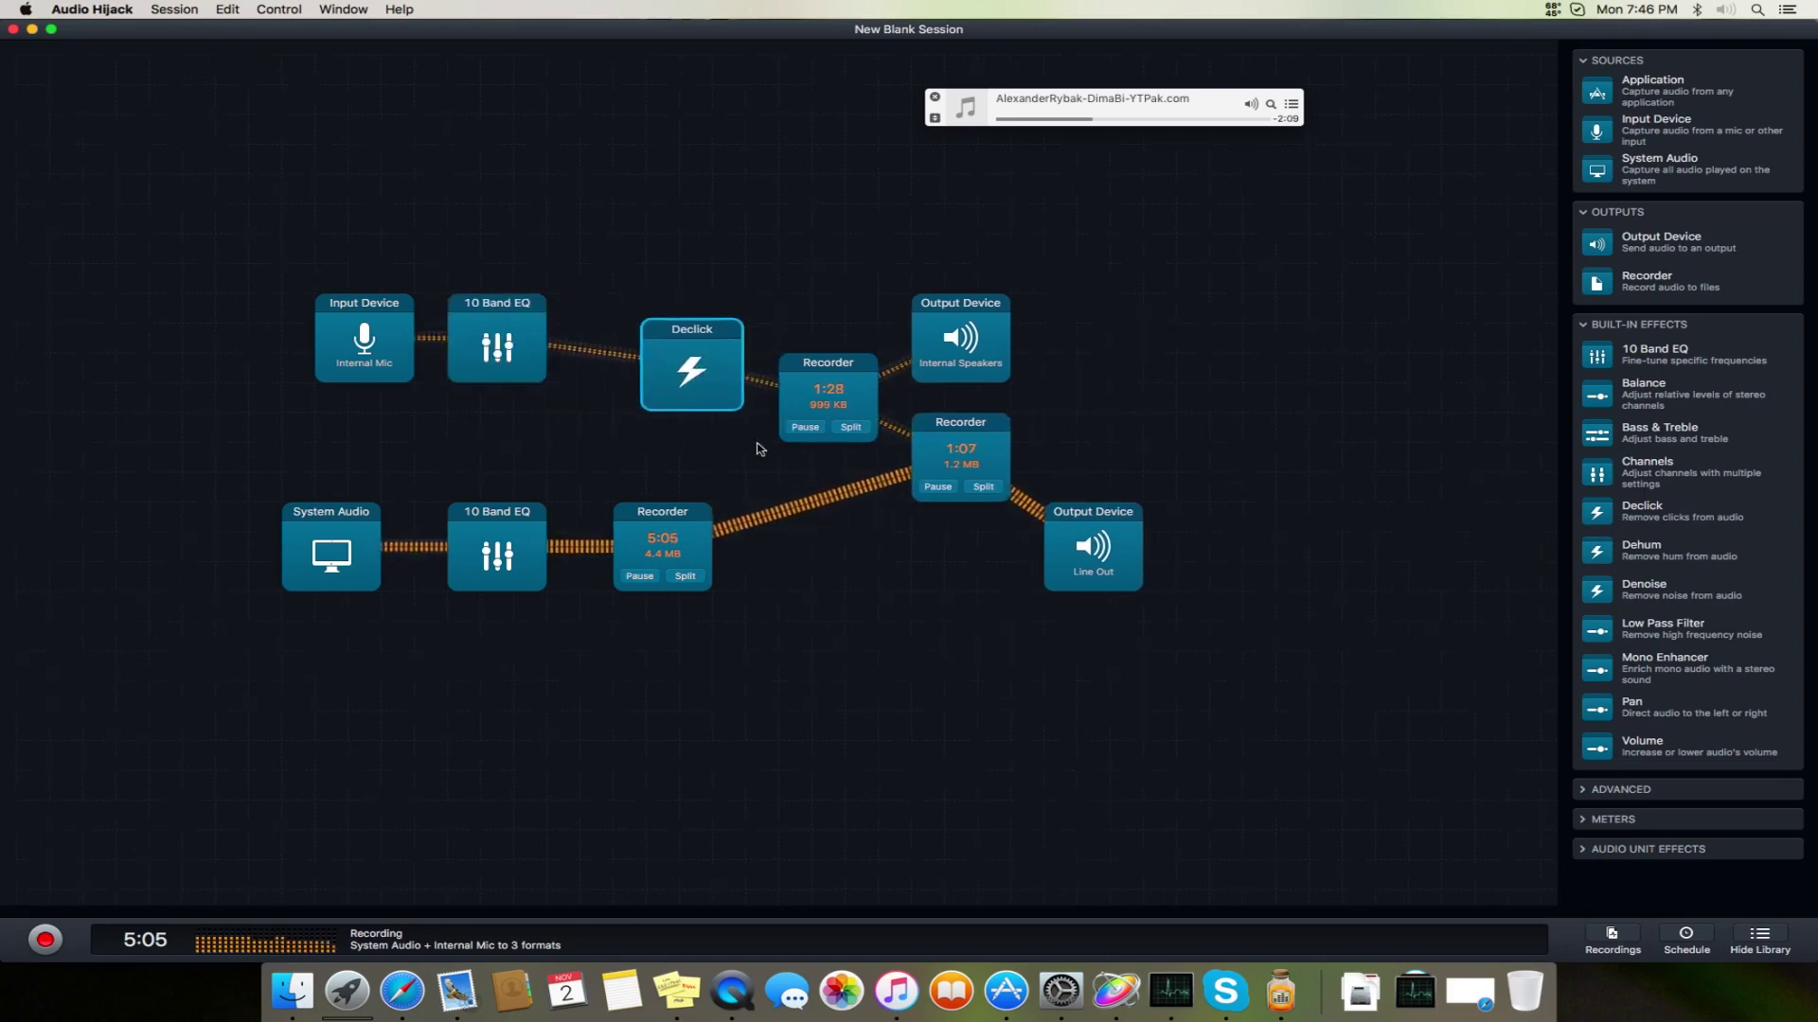
drag(1652, 549, 666, 573)
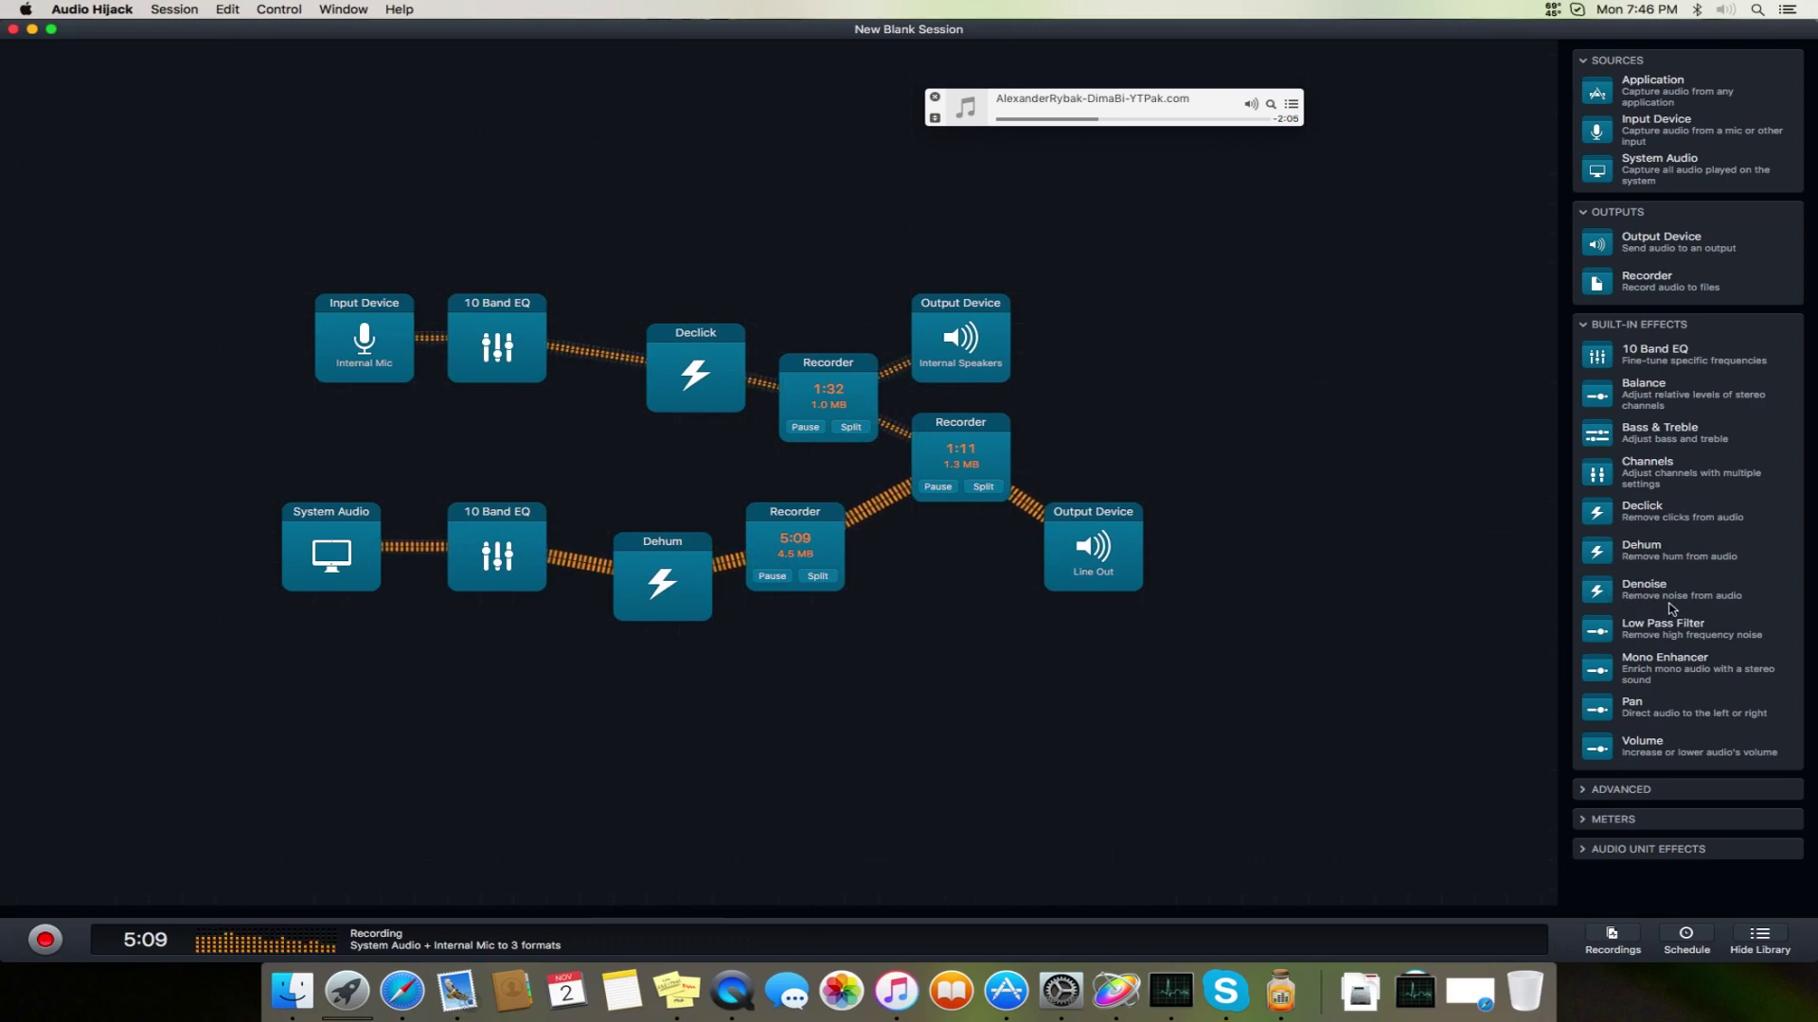
drag(1672, 608, 631, 454)
Position Denoise right after the mic input, ahead of Declick
mouse_move(547, 373)
mouse_down()
mouse_move(566, 390)
mouse_move(606, 364)
mouse_move(564, 355)
mouse_up()
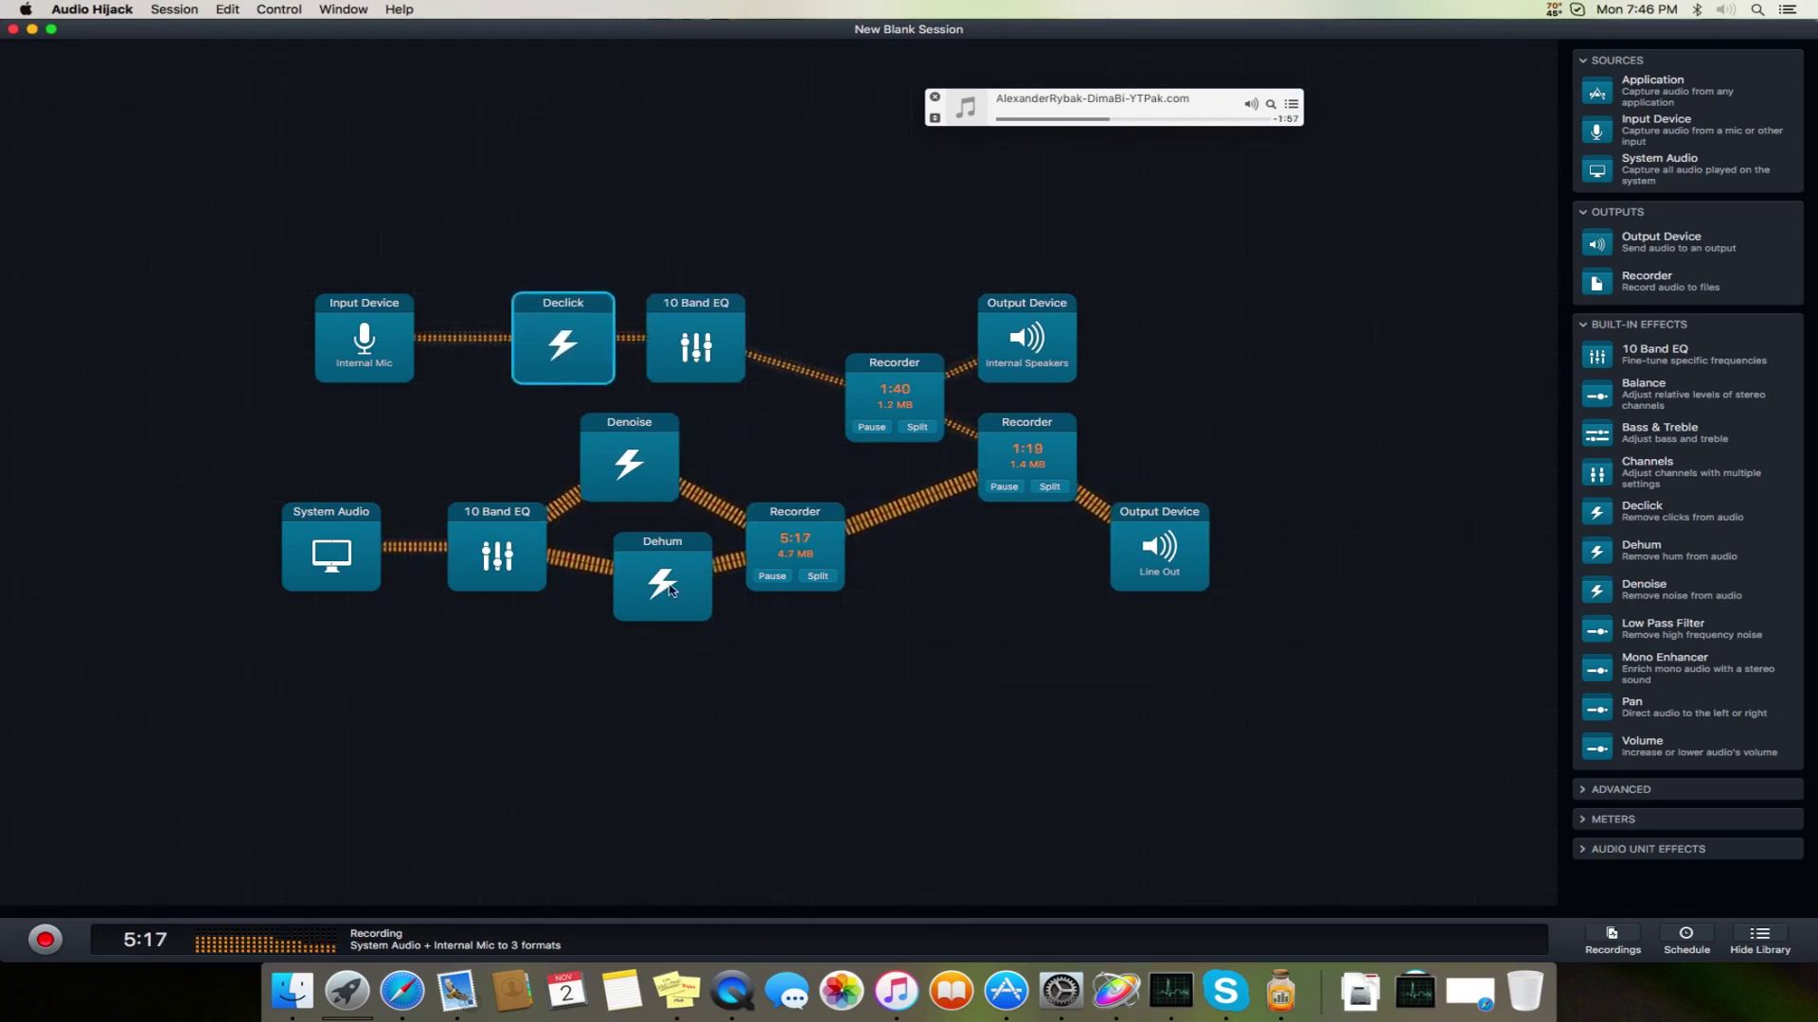
drag(670, 591, 736, 591)
mouse_move(638, 447)
mouse_down()
mouse_move(752, 443)
mouse_move(758, 414)
mouse_move(710, 437)
mouse_move(693, 414)
mouse_move(648, 432)
mouse_up()
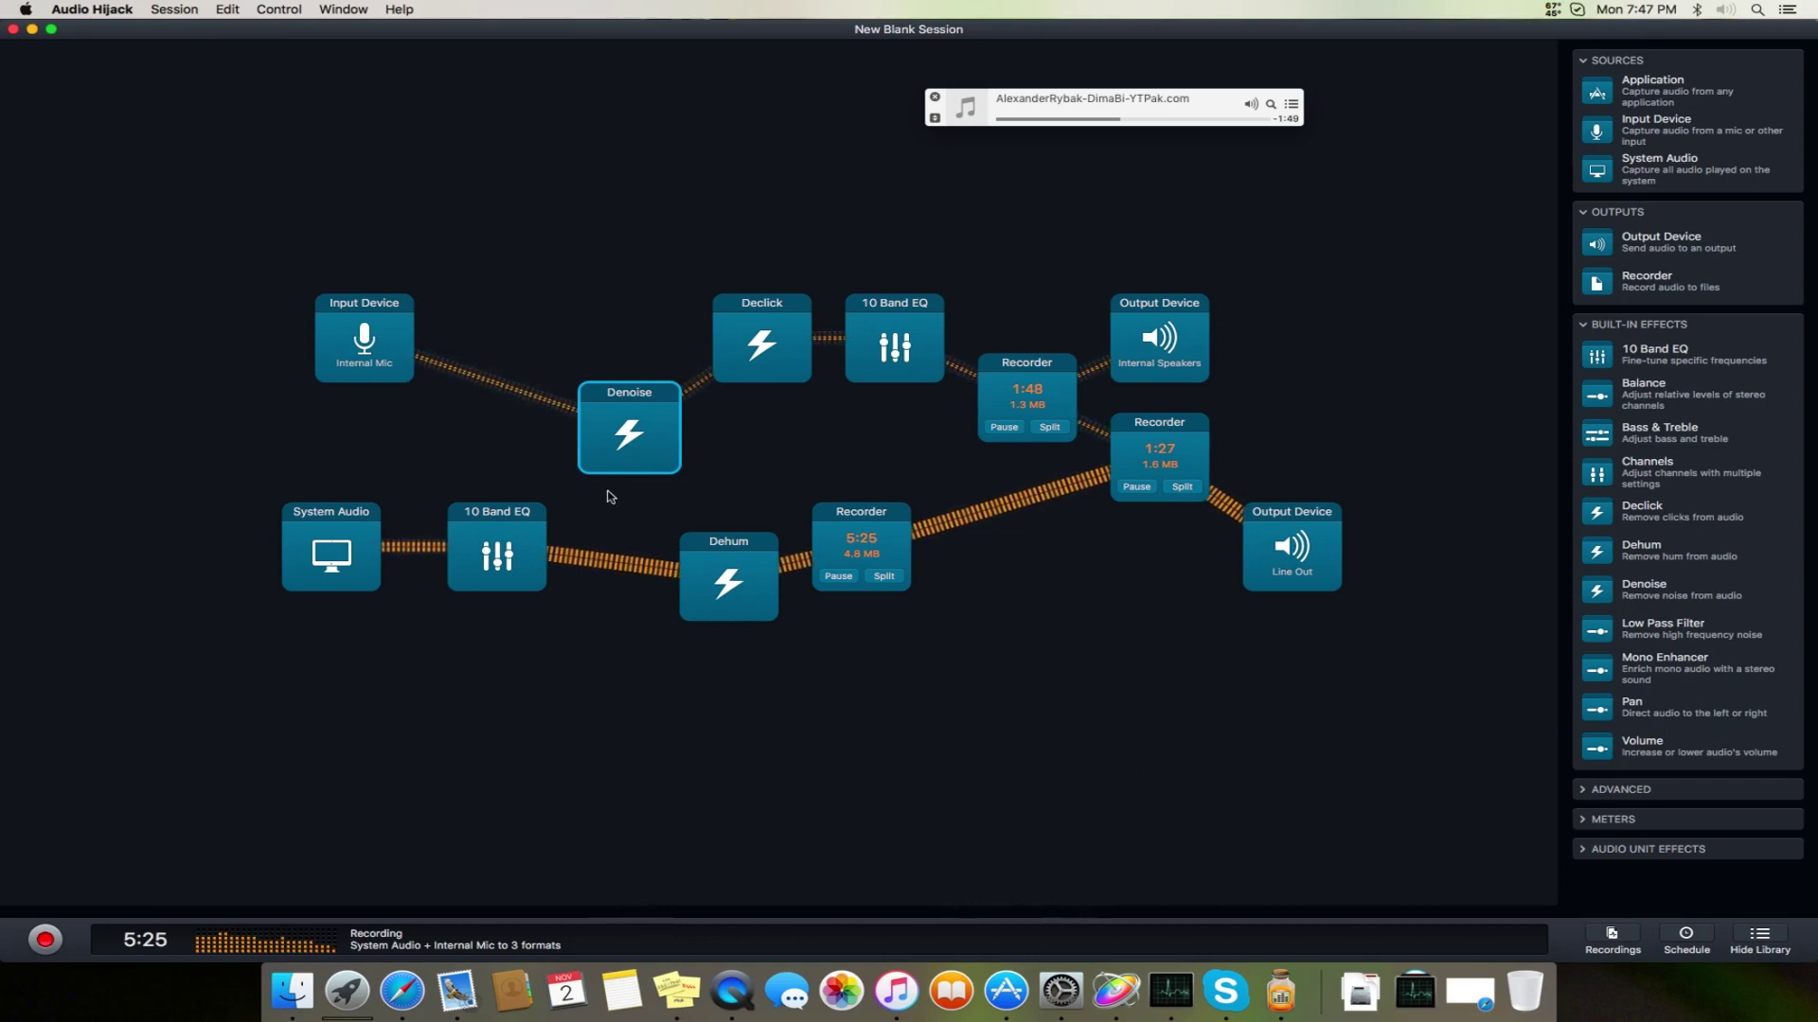
Select and deselect all blocks, then expand the Advanced effects section
drag(1345, 202, 1, 751)
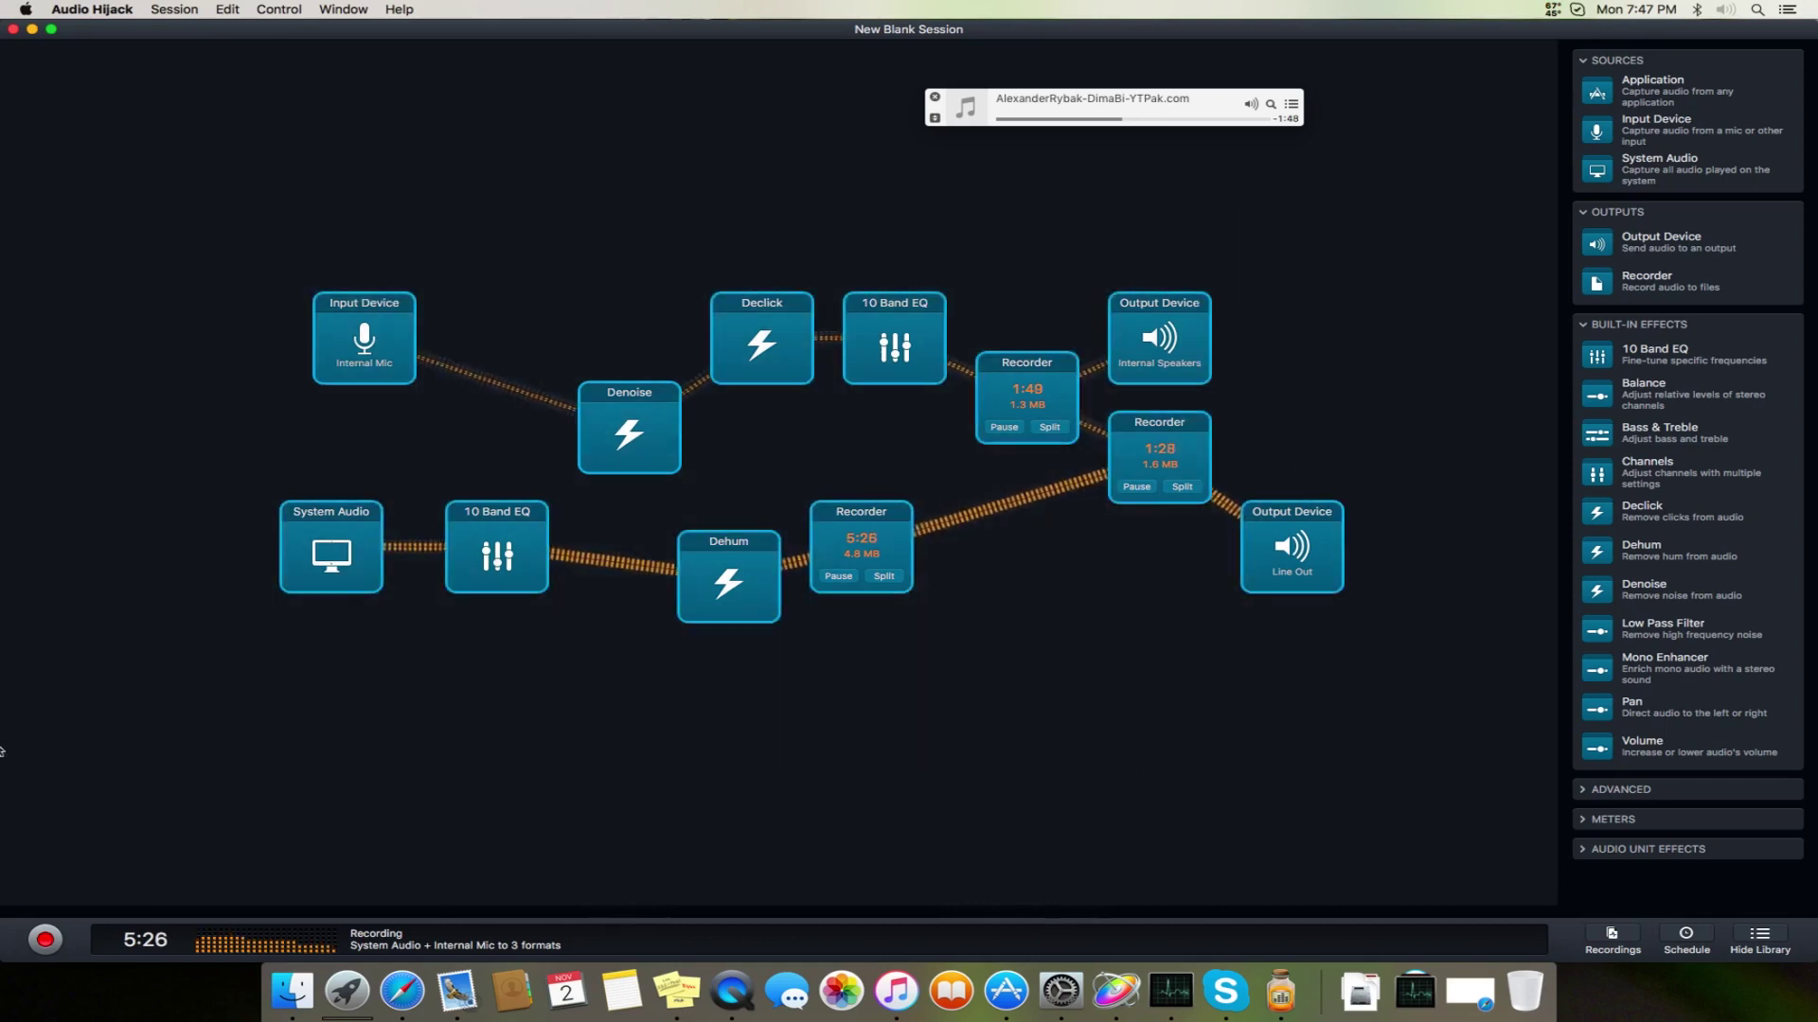
click(1330, 316)
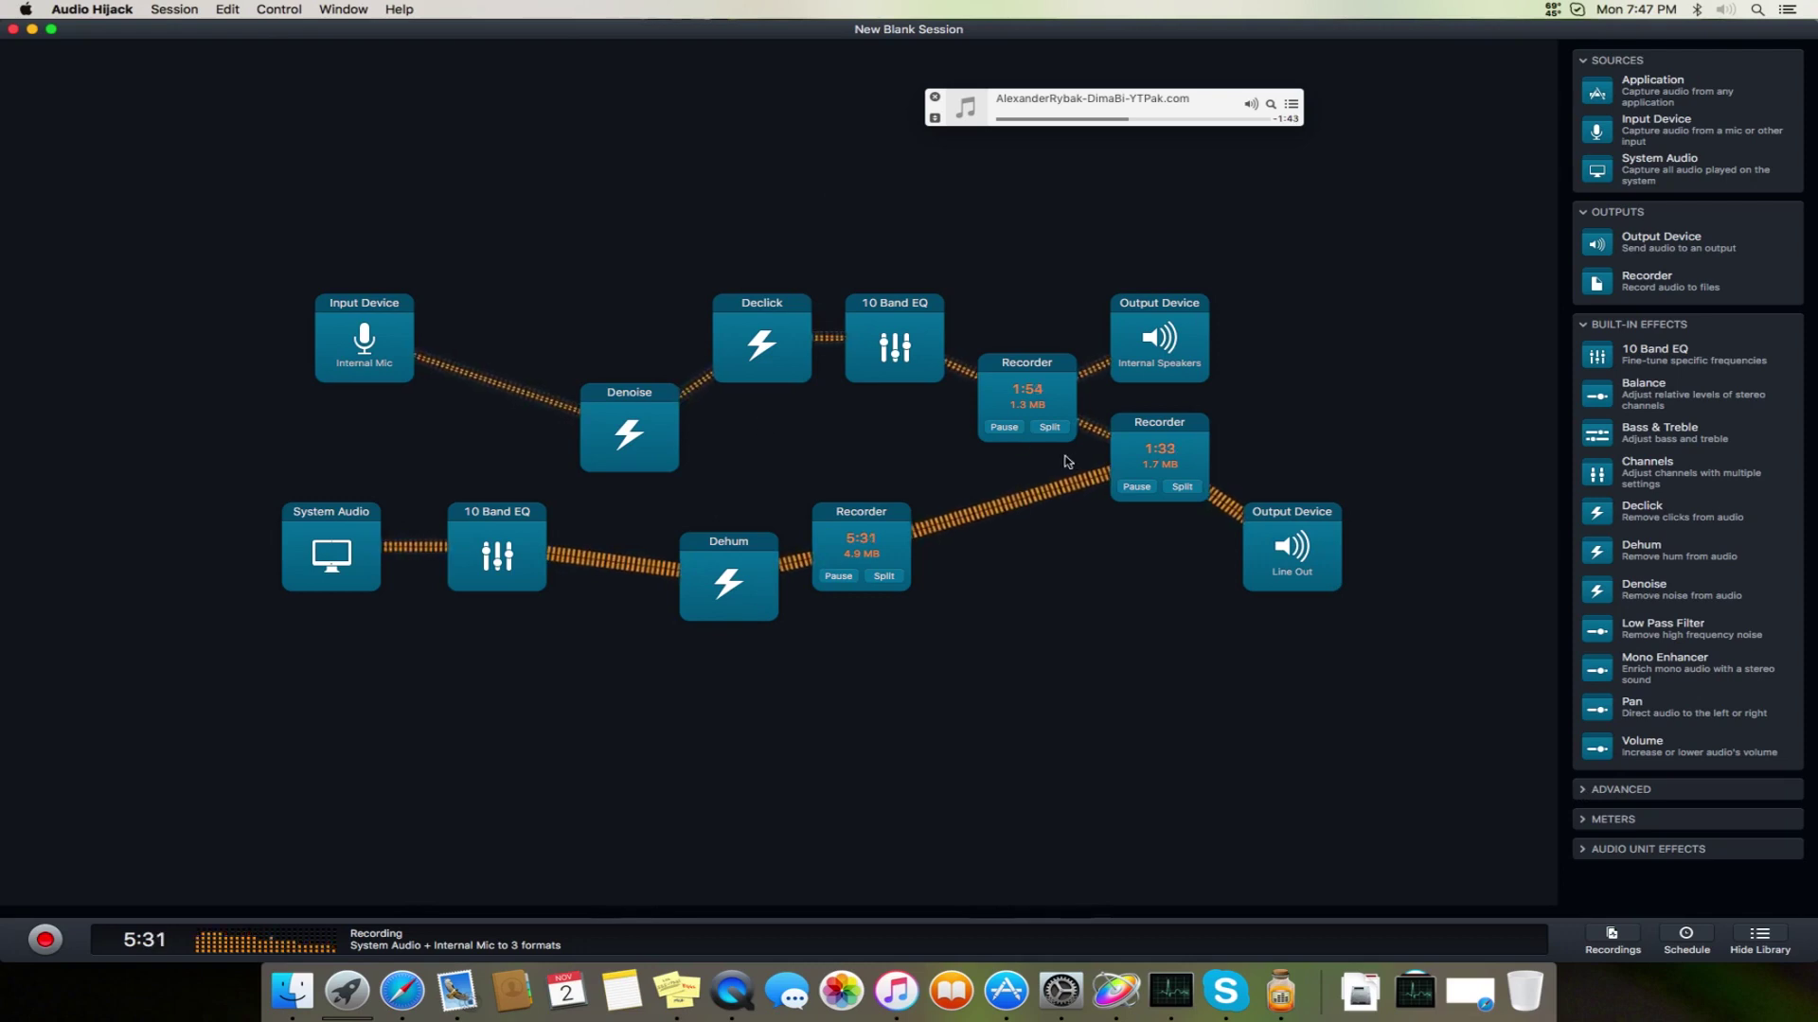
click(1602, 793)
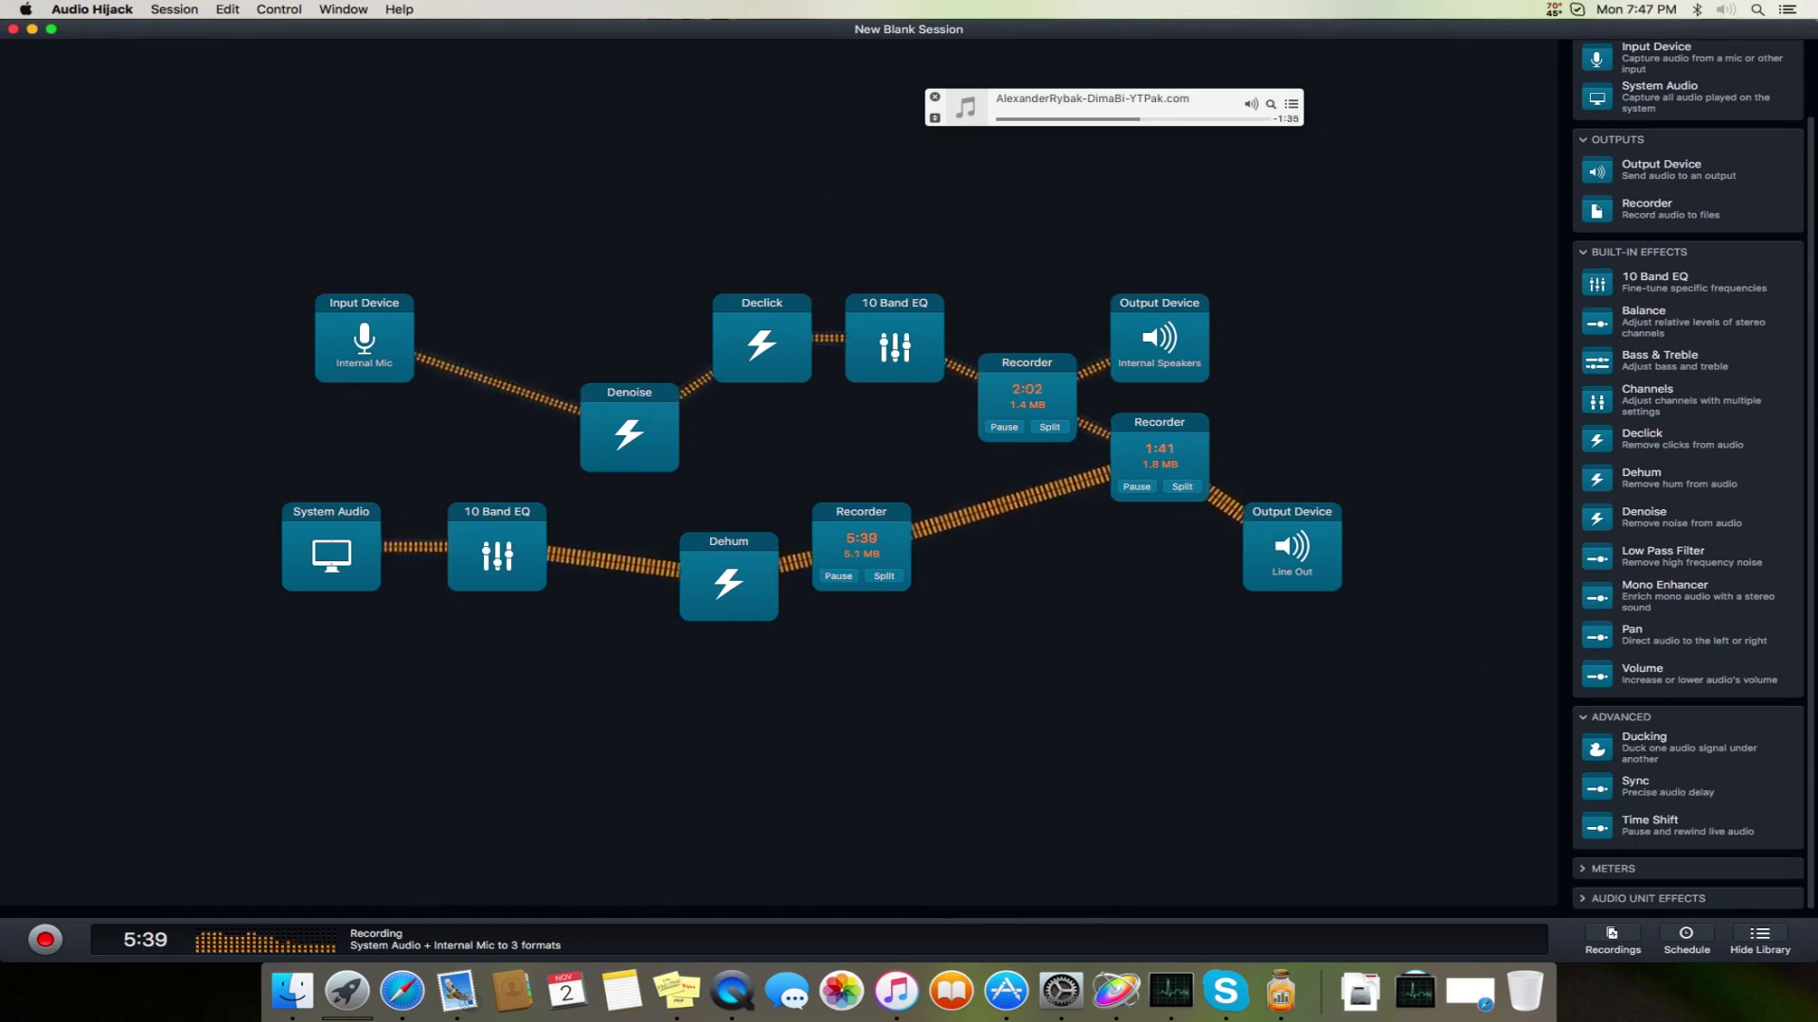
Insert Time Shift between the system-audio EQ and Dehum, rewind briefly, then return to Live
drag(1648, 829, 980, 490)
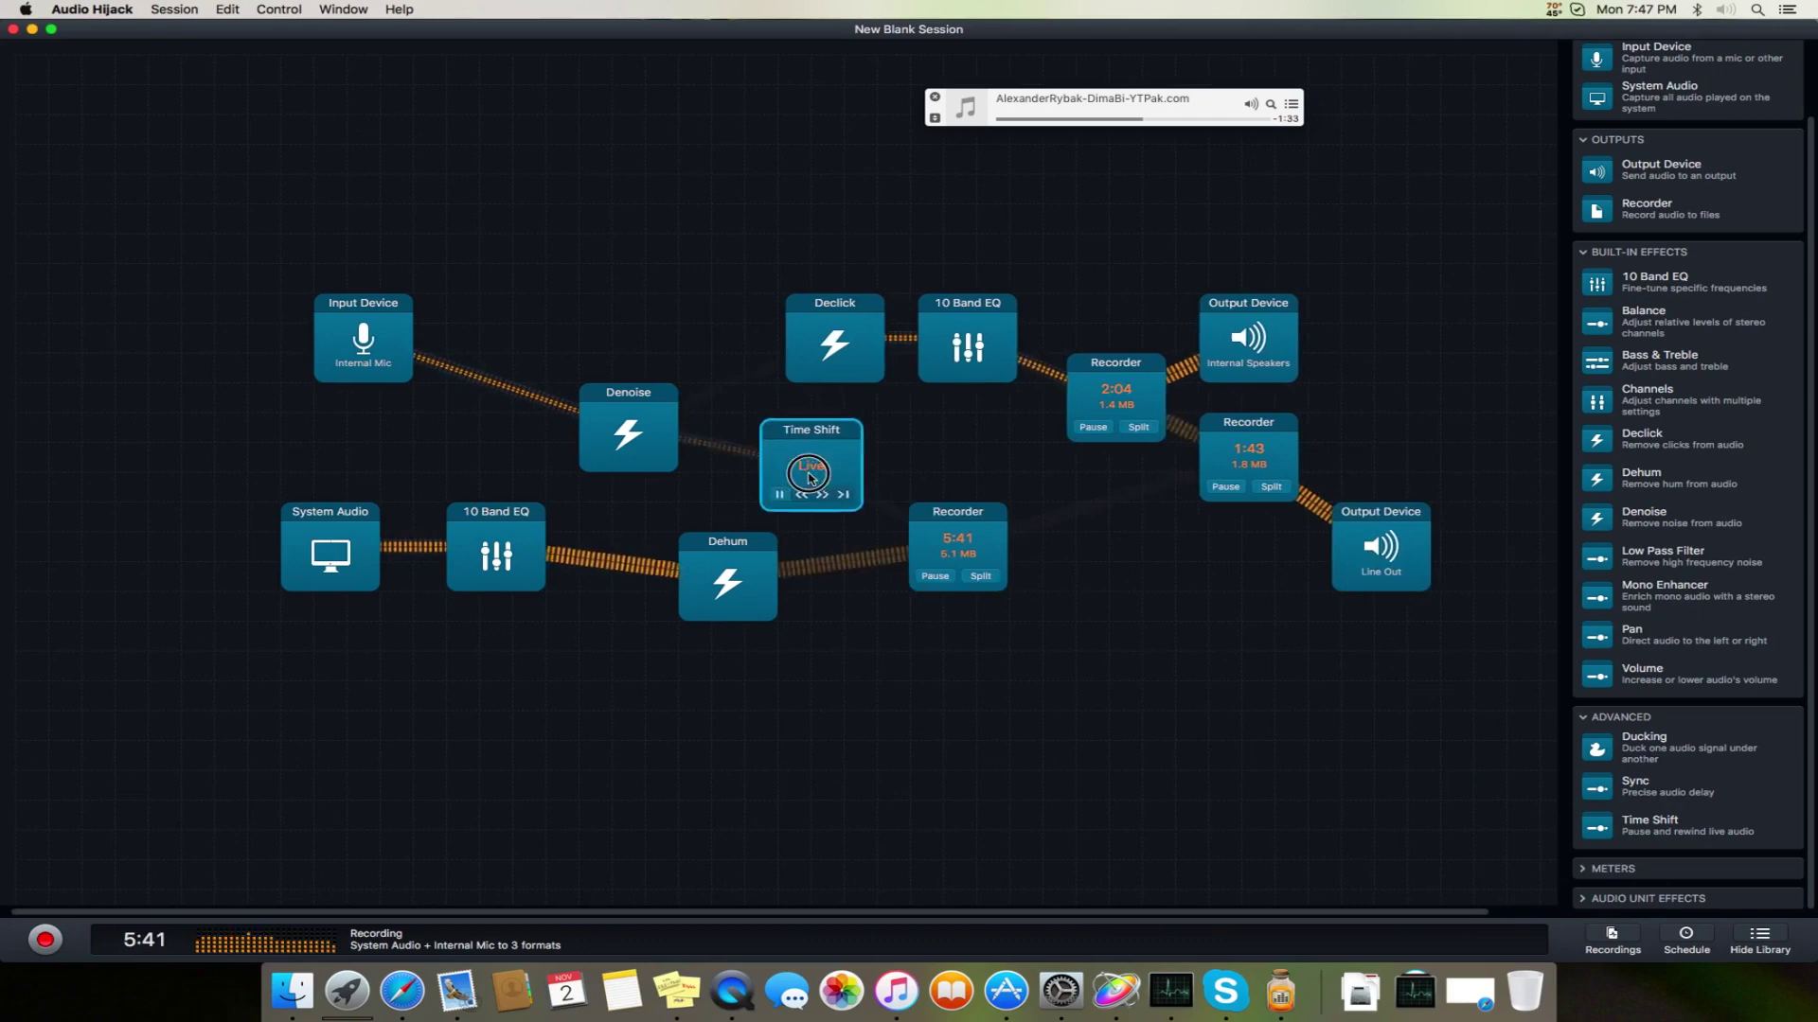
drag(809, 478, 724, 566)
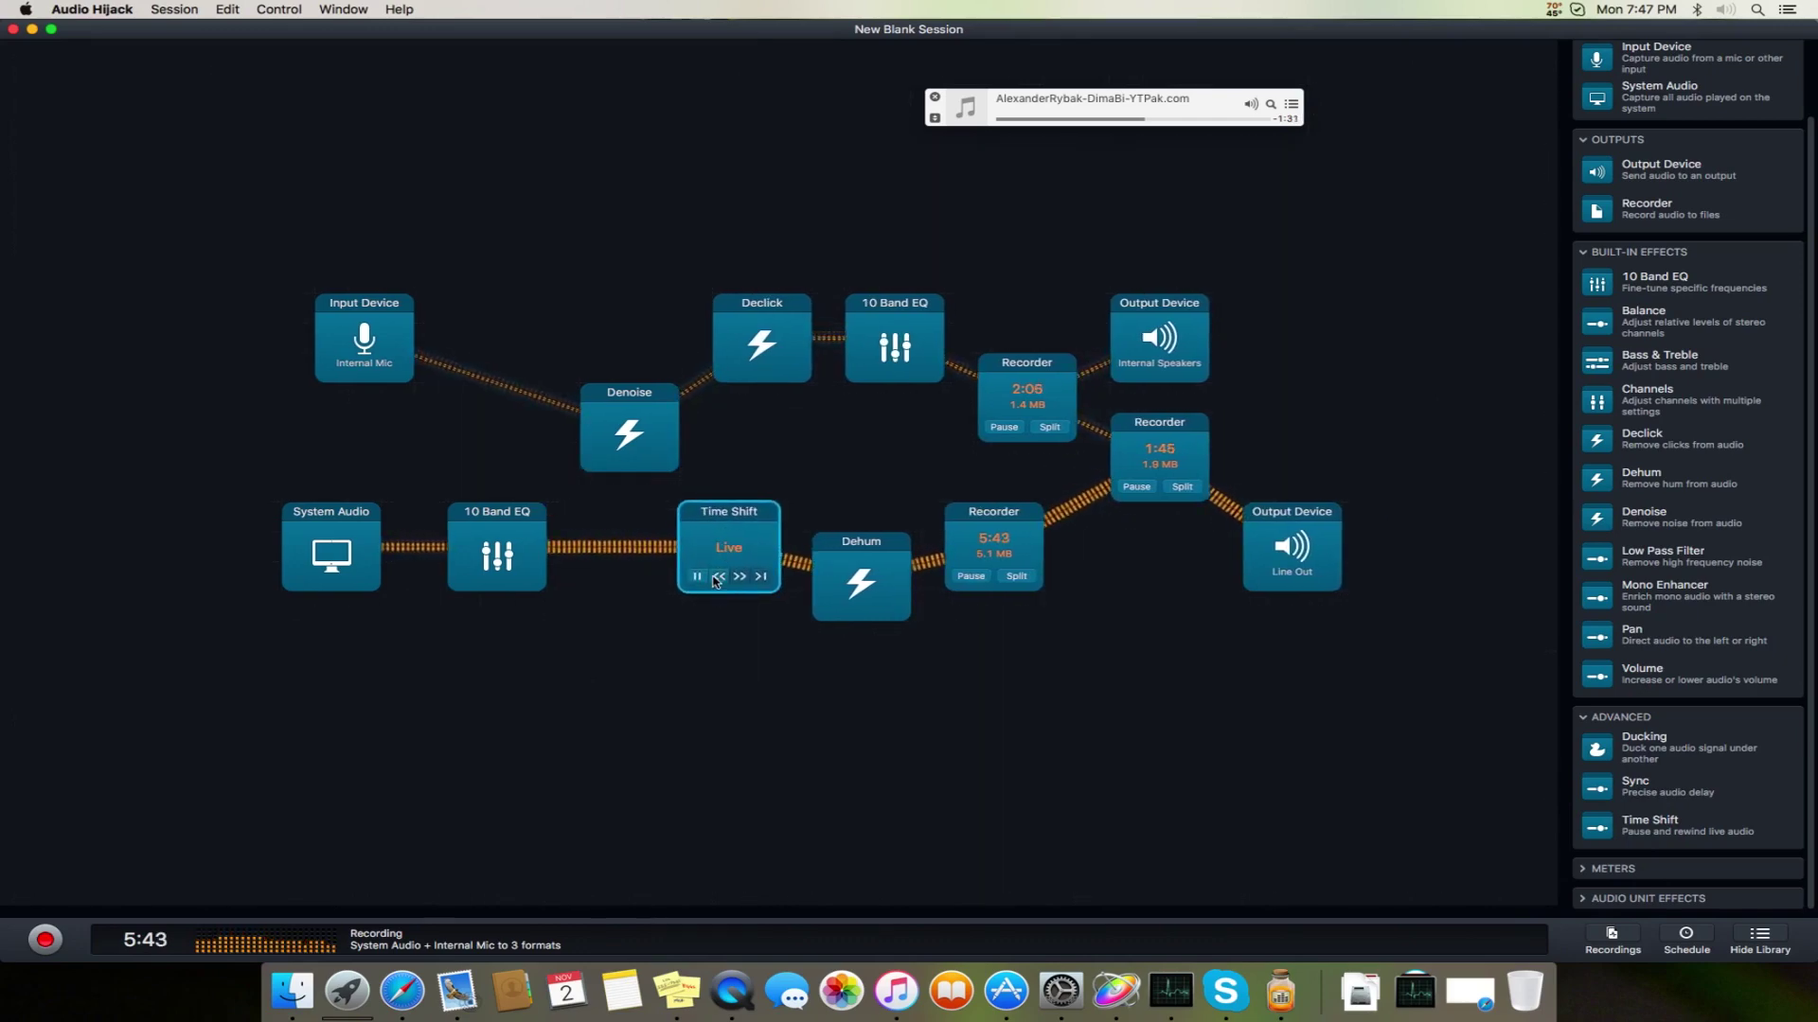
click(721, 577)
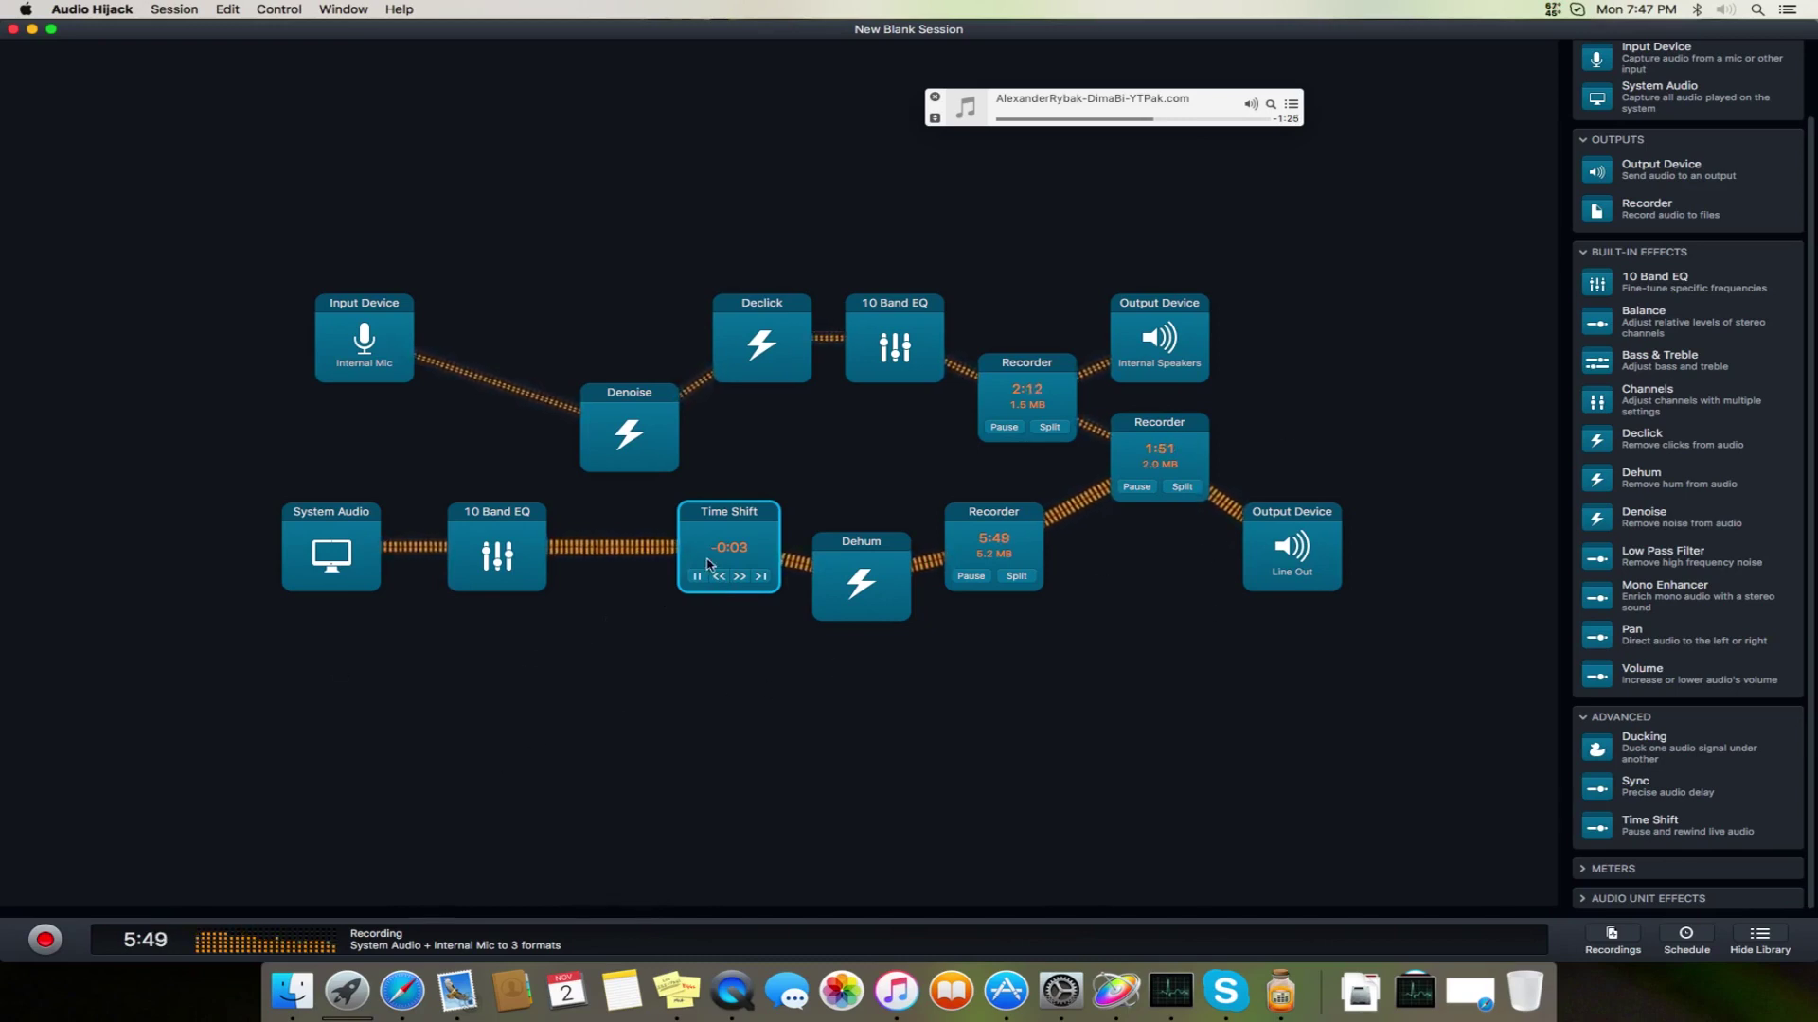
click(741, 579)
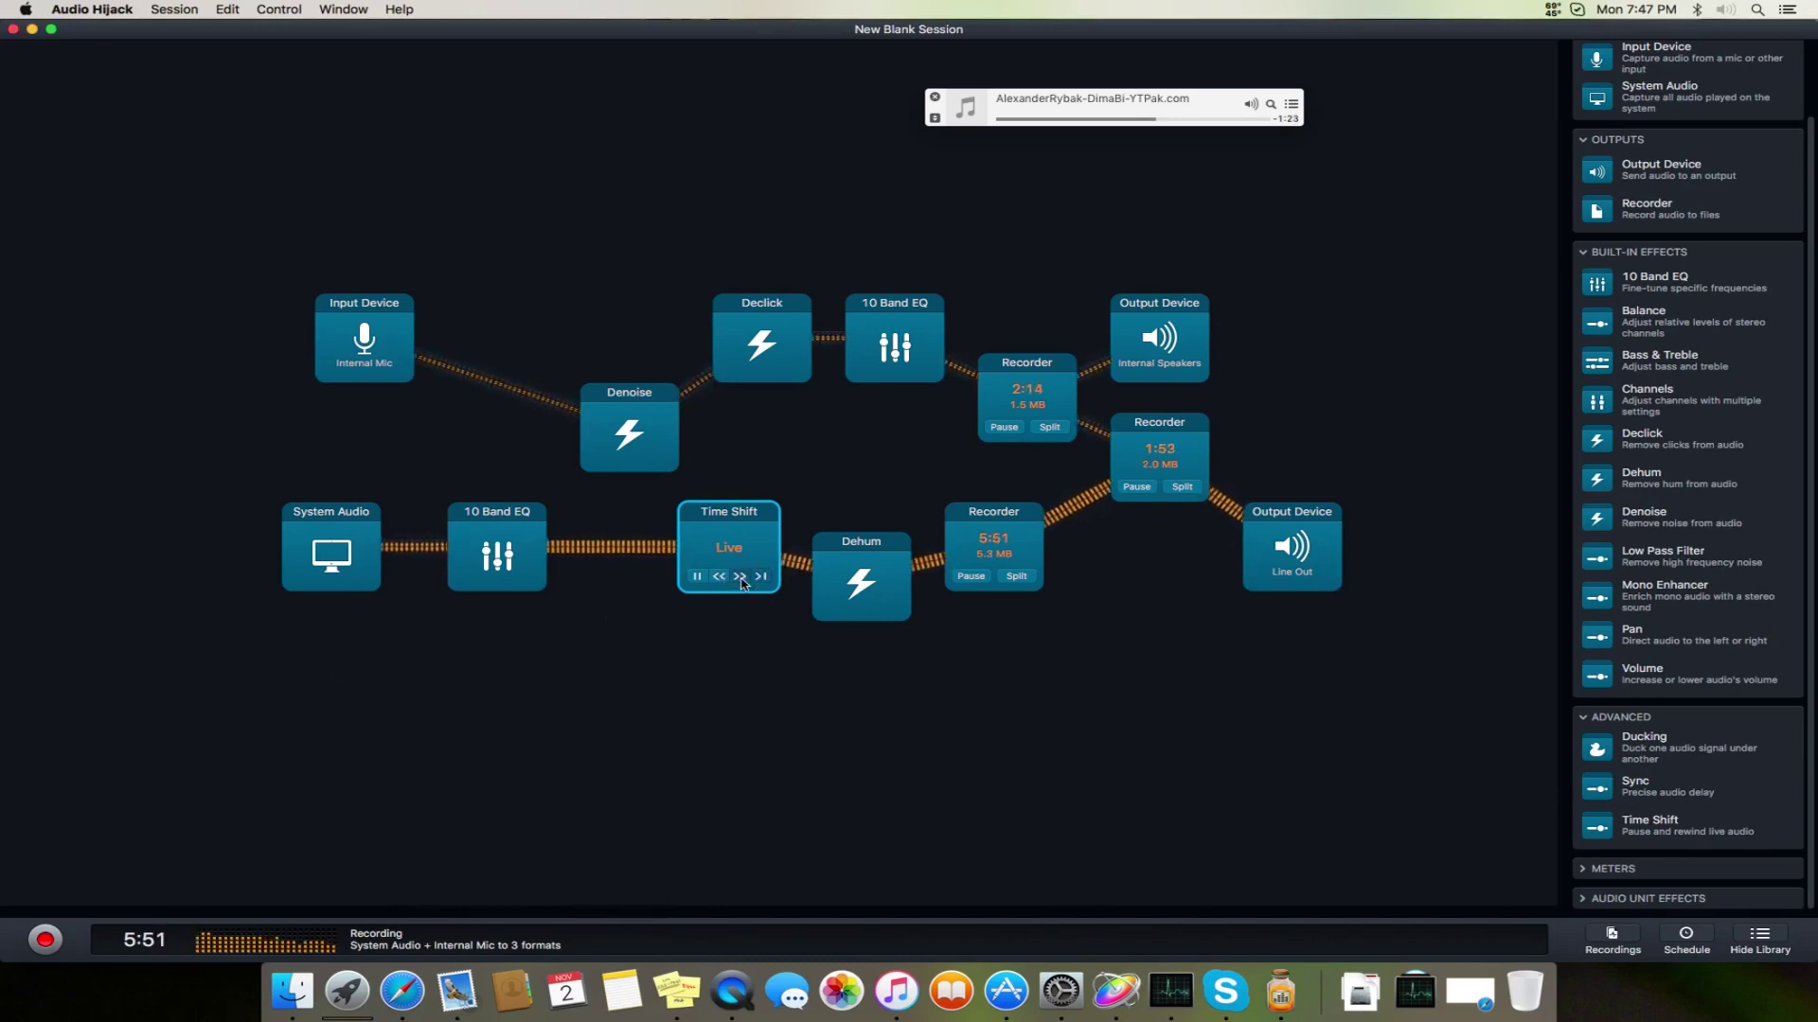
click(1614, 870)
scroll(1614, 872, down, 3)
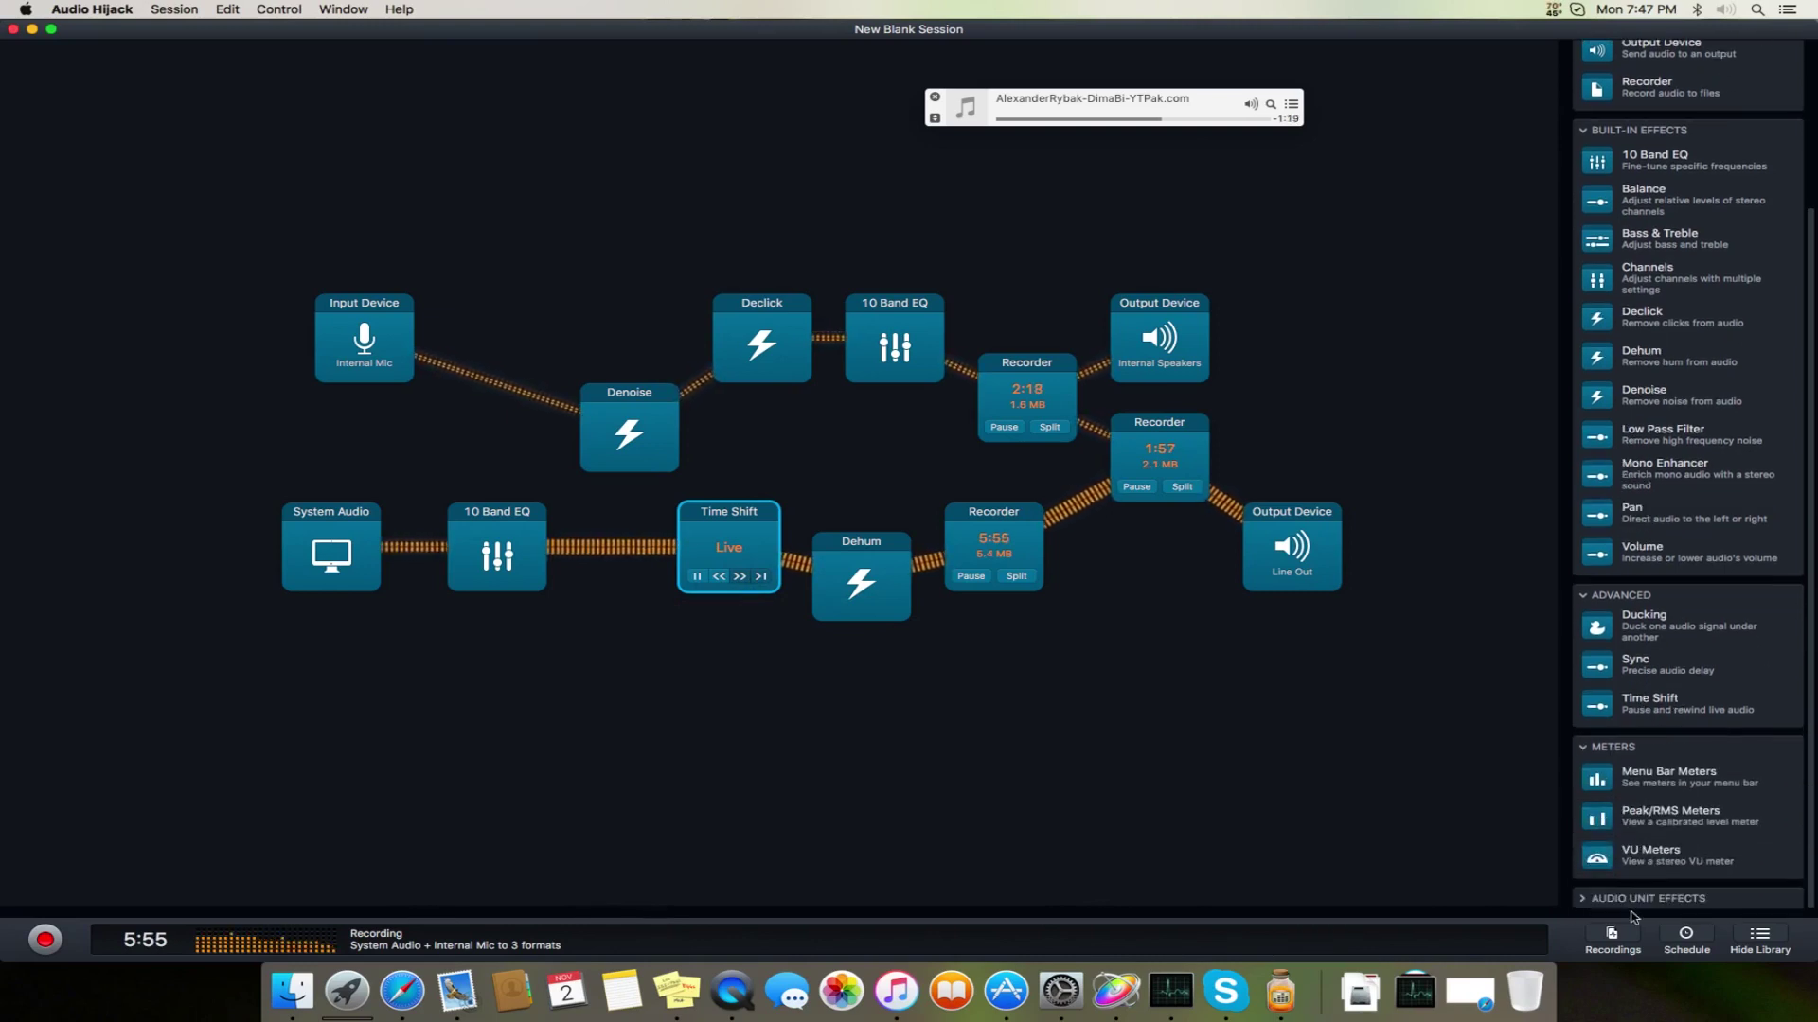
Place the AUGraphicEQ audio unit between Time Shift and Dehum in the system-audio chain
scroll(1616, 692, down, 10)
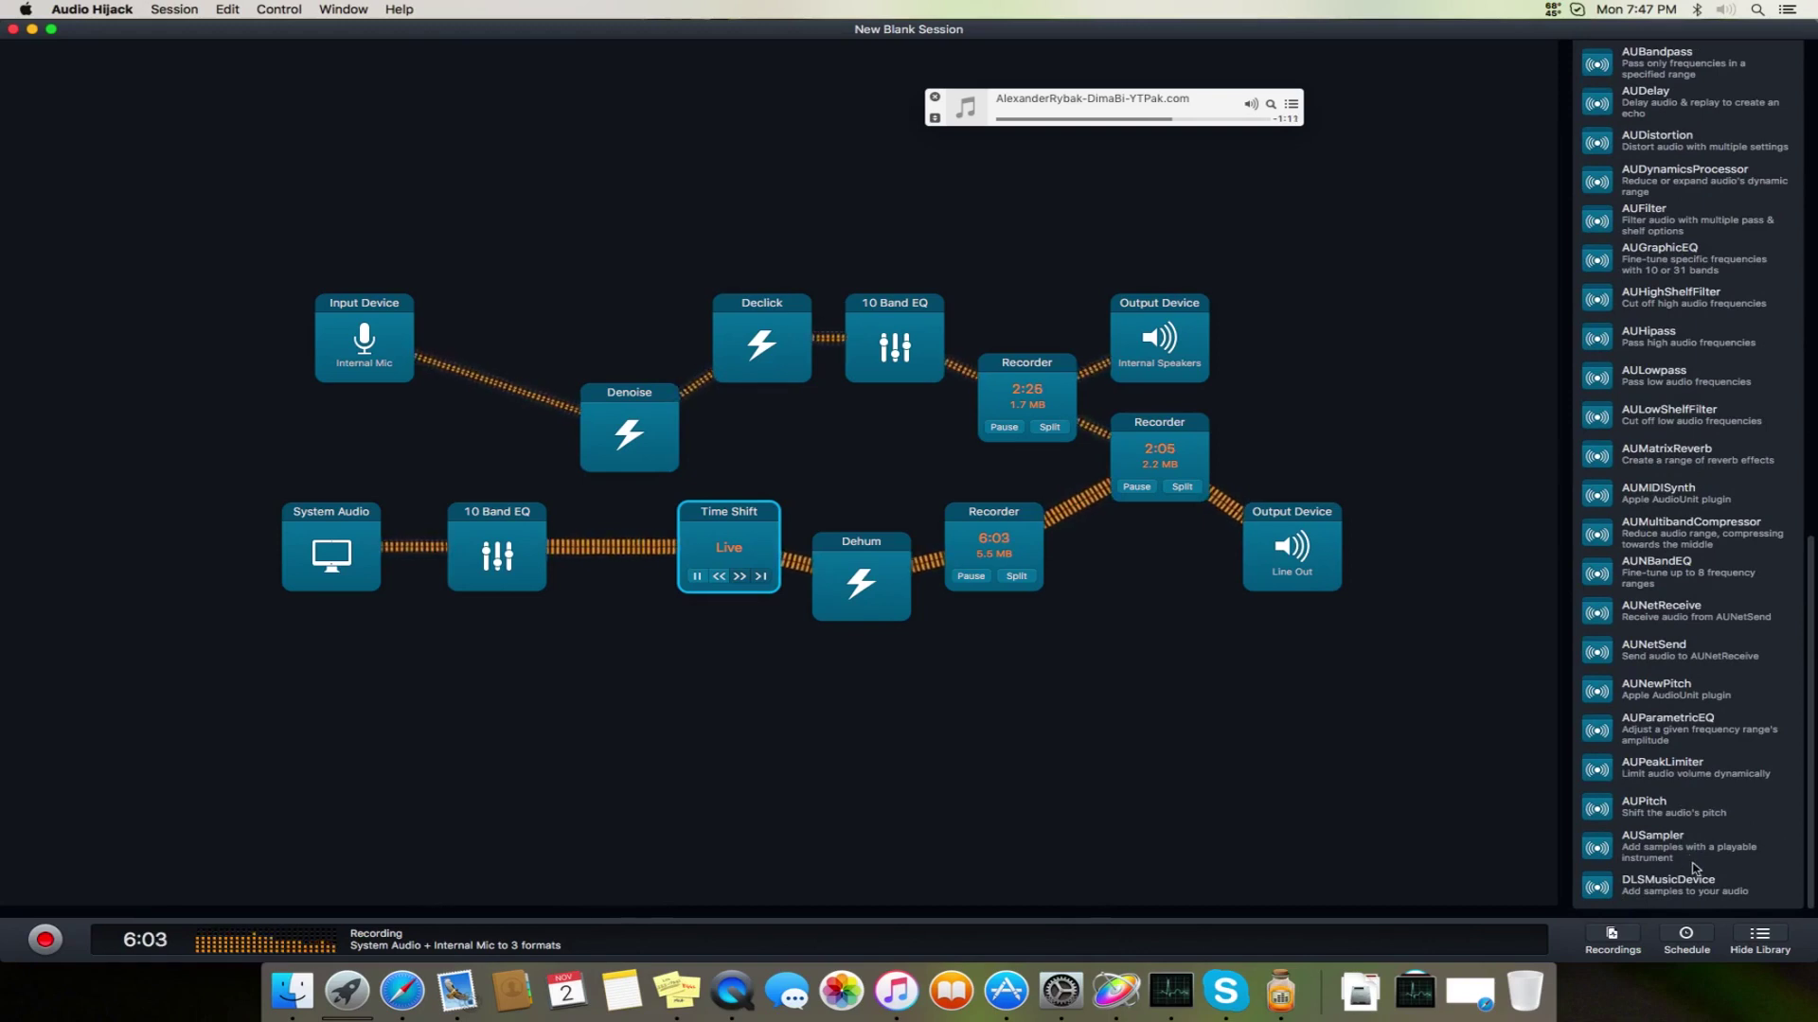
scroll(1663, 544, up, 5)
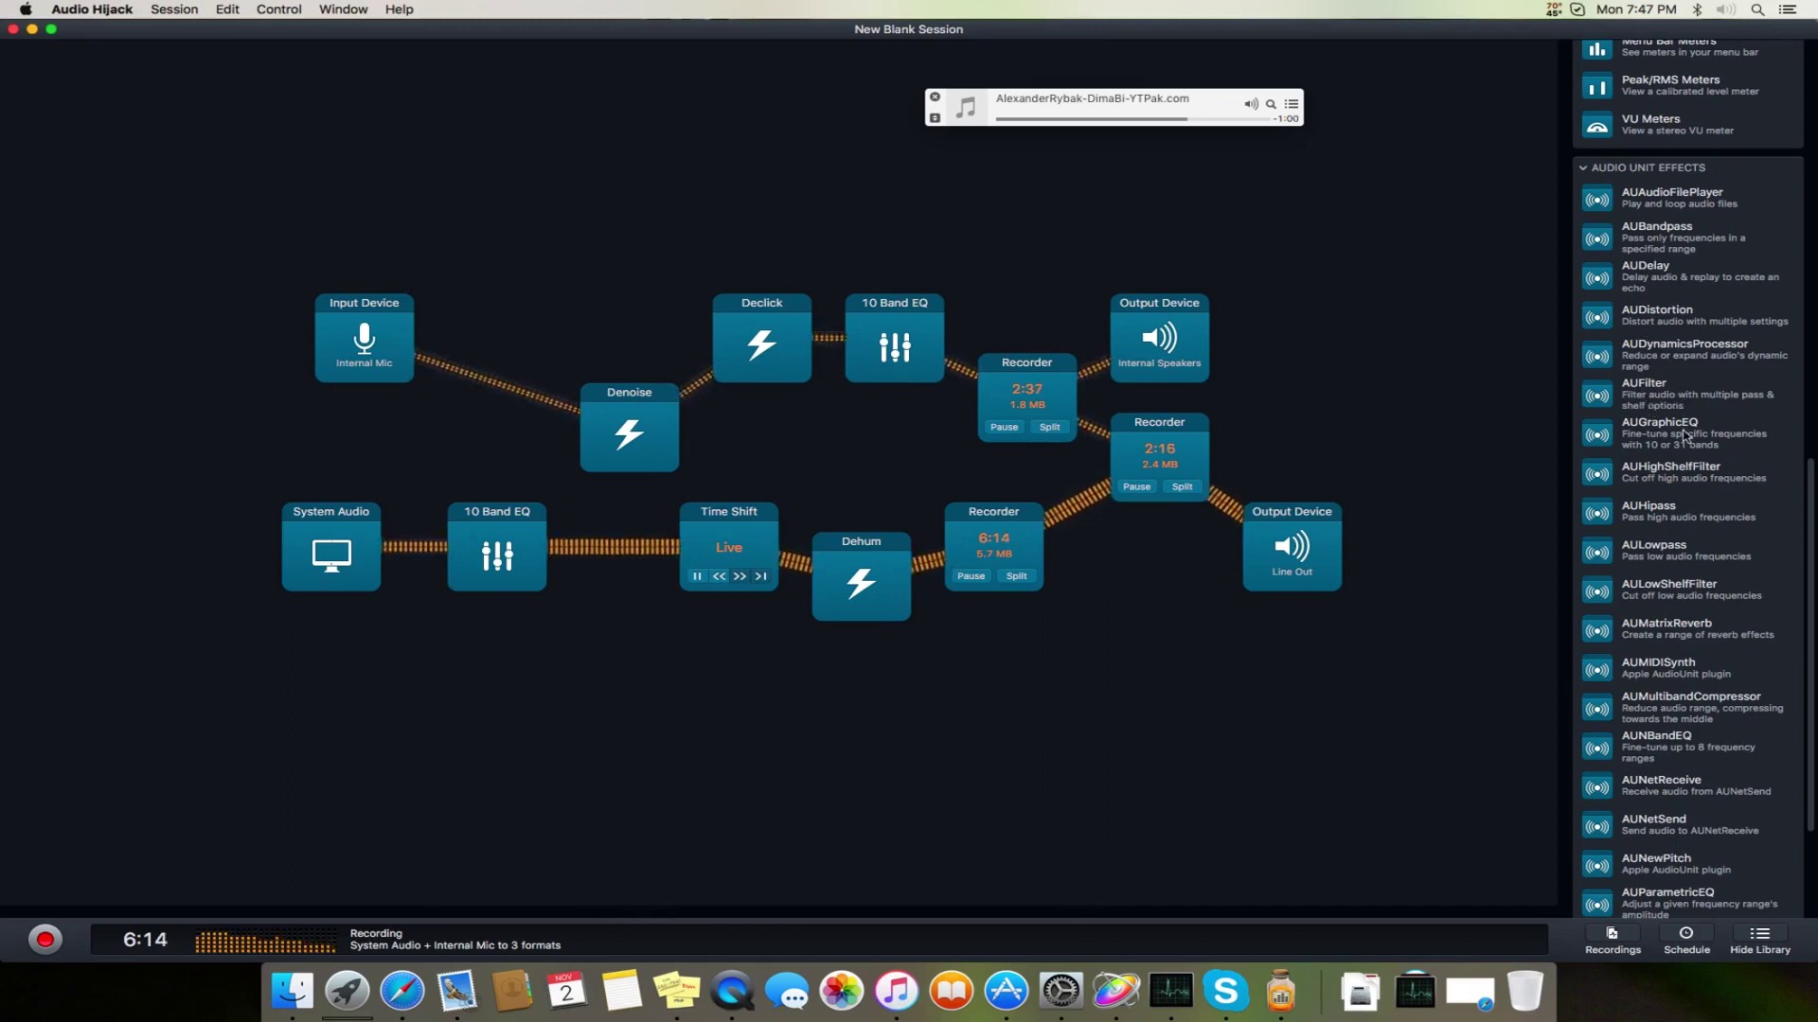
drag(1680, 436, 857, 483)
scroll(1600, 388, up, 15)
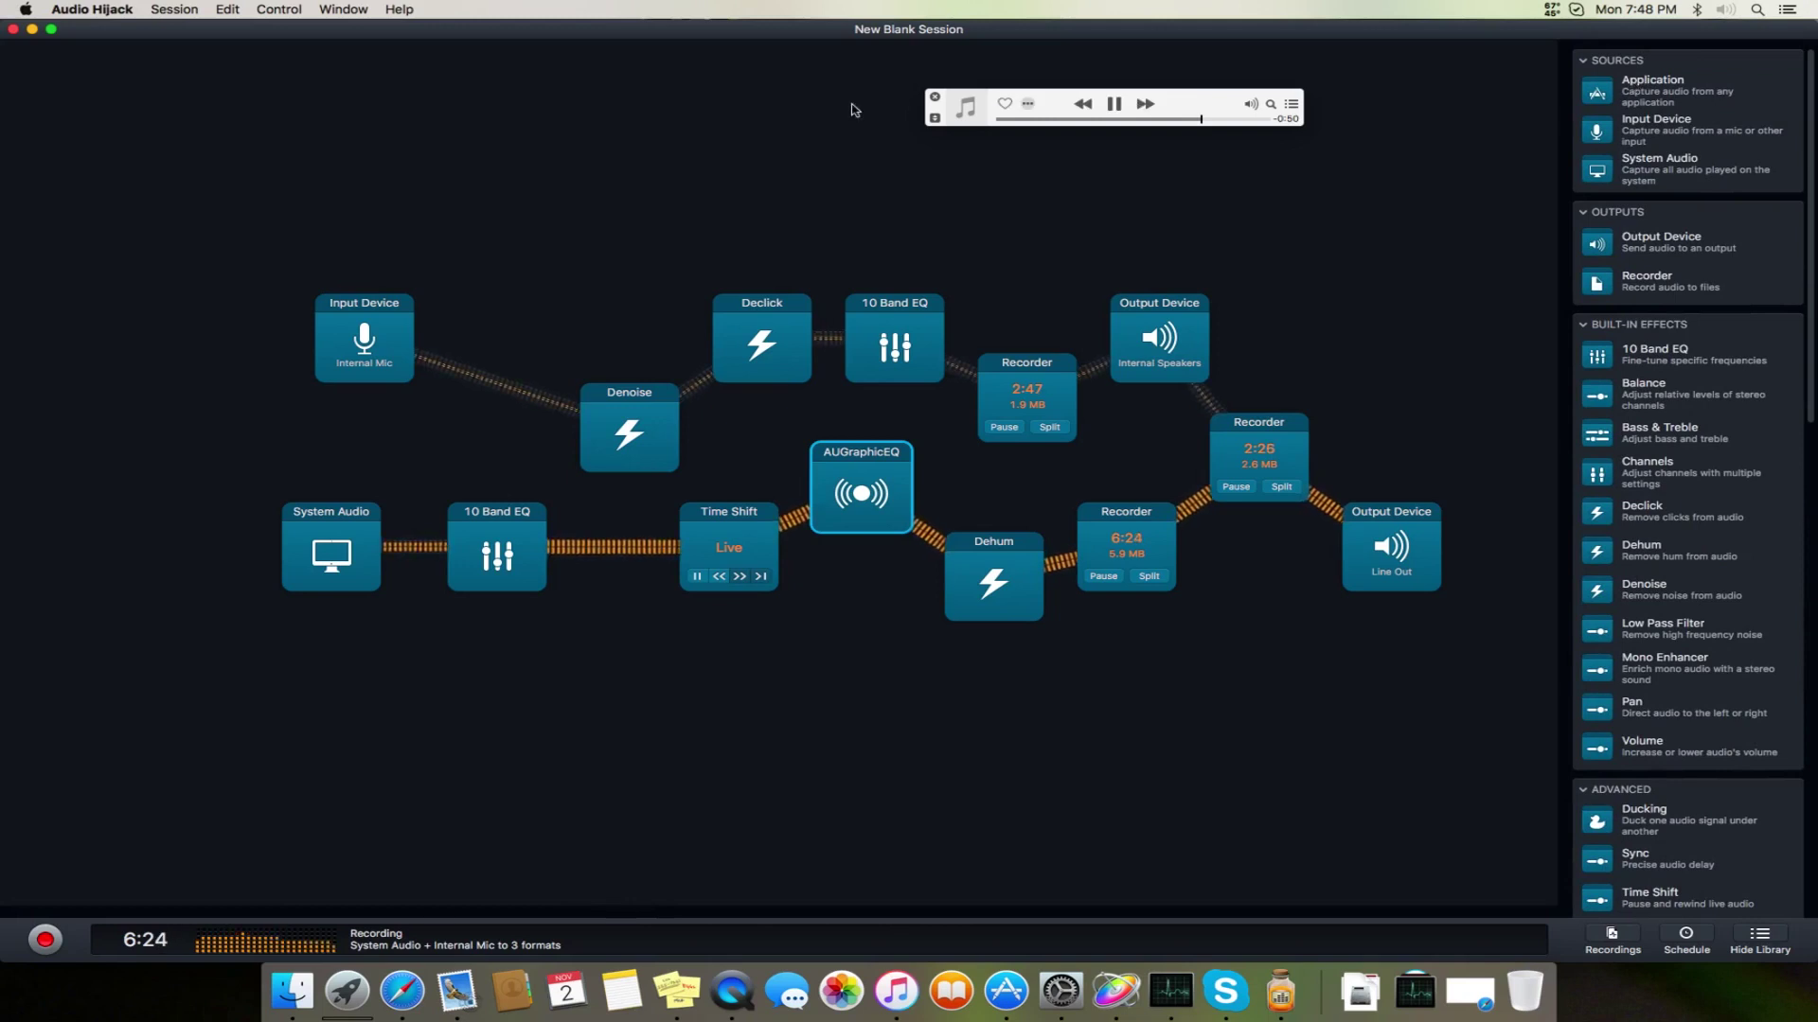
Close the iTunes mini player and bring the Audio Hijack session back to front
click(962, 96)
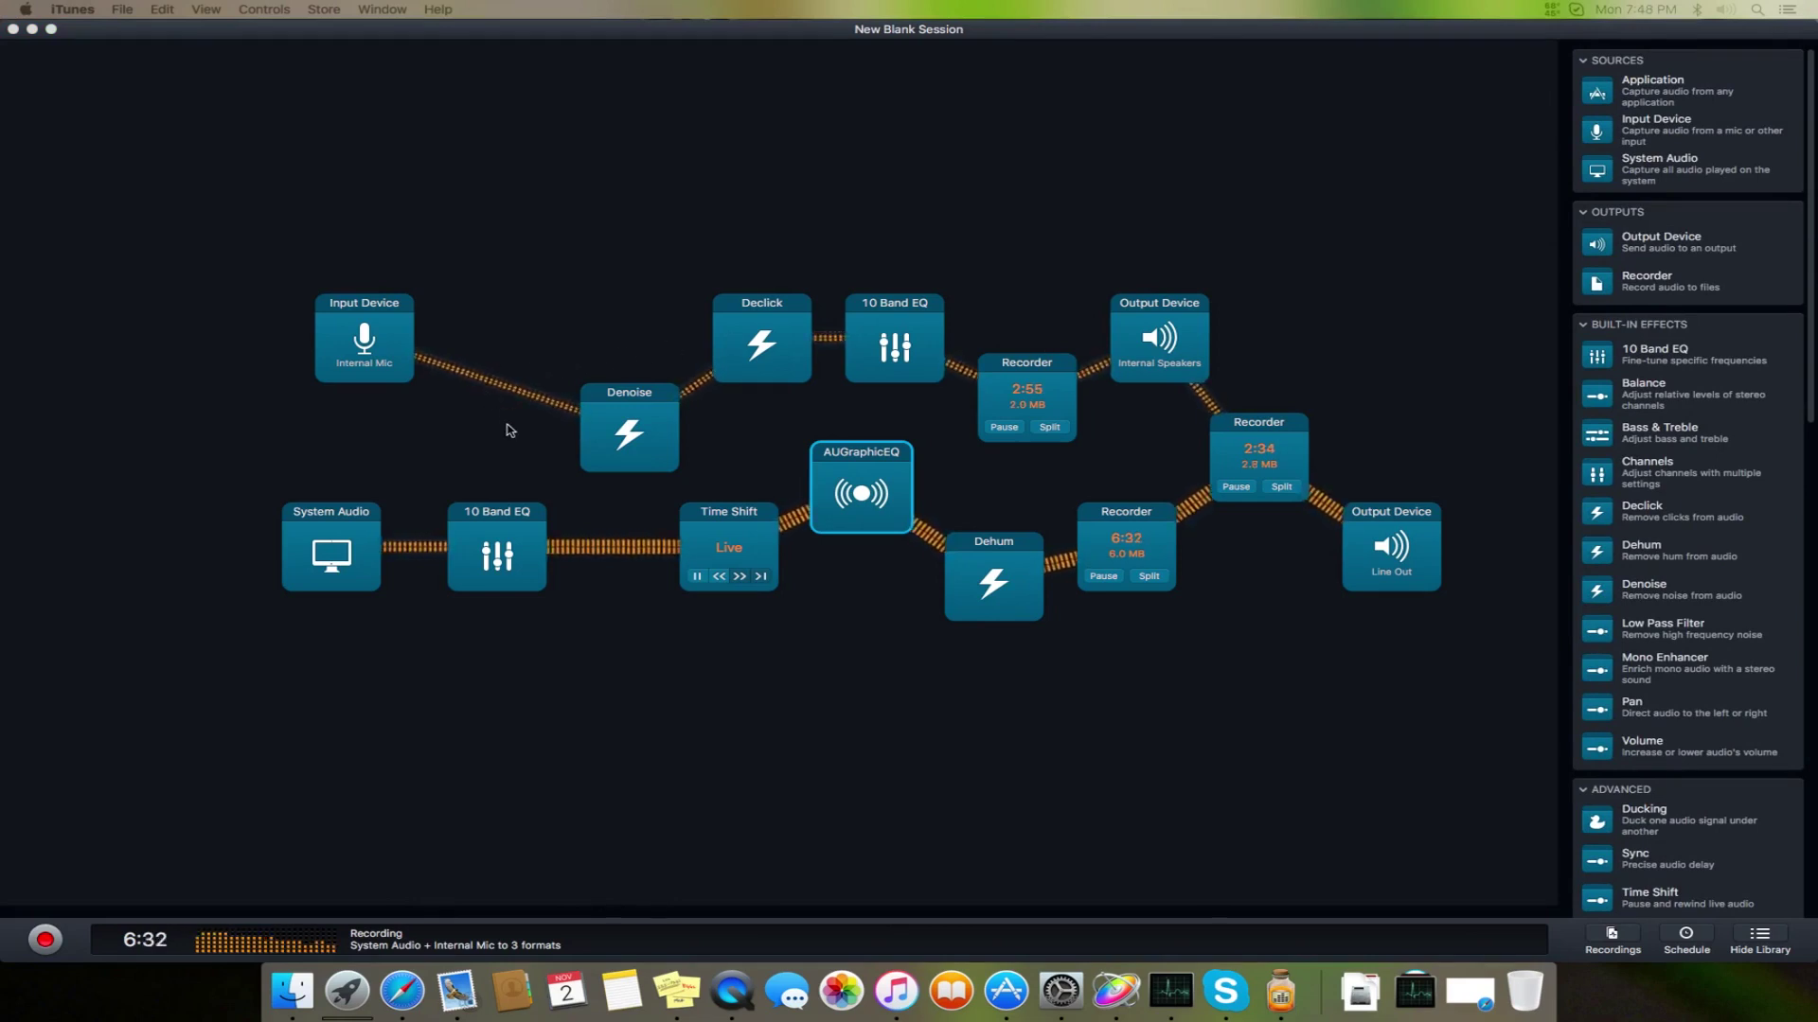
click(1363, 43)
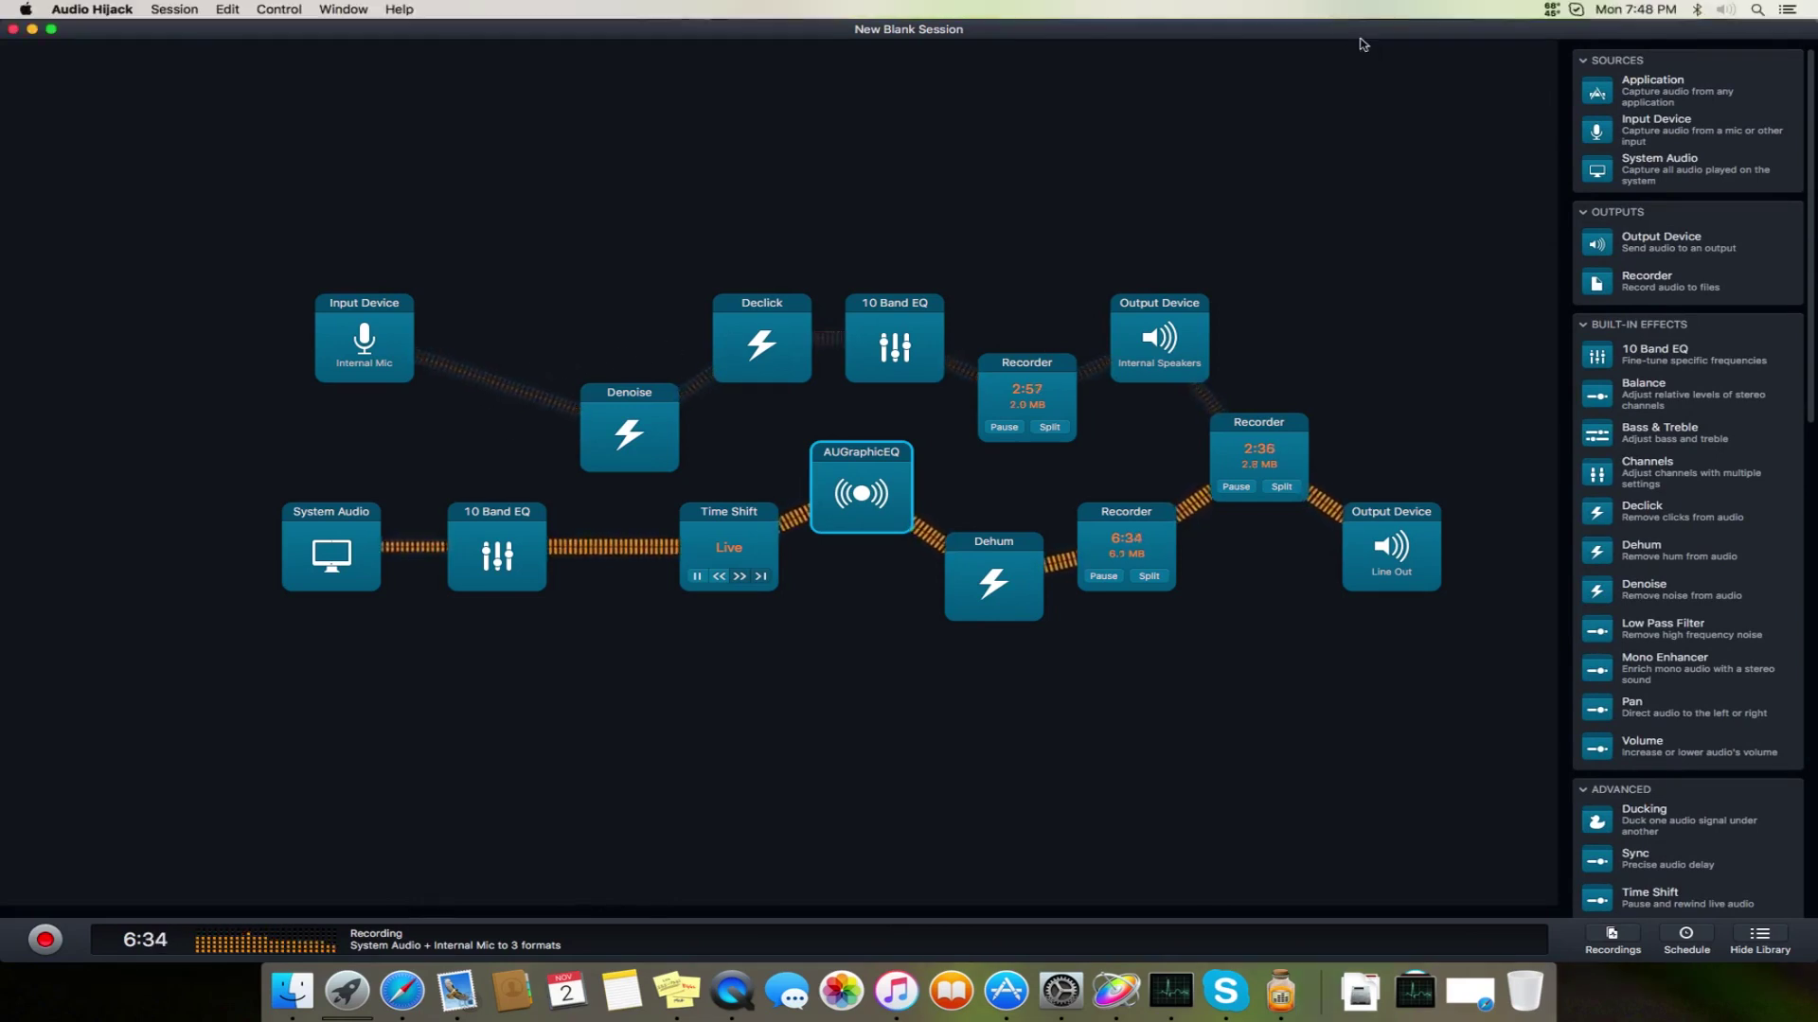
Restore the session window and stretch its corners until it nearly fills the screen
double_click(120, 32)
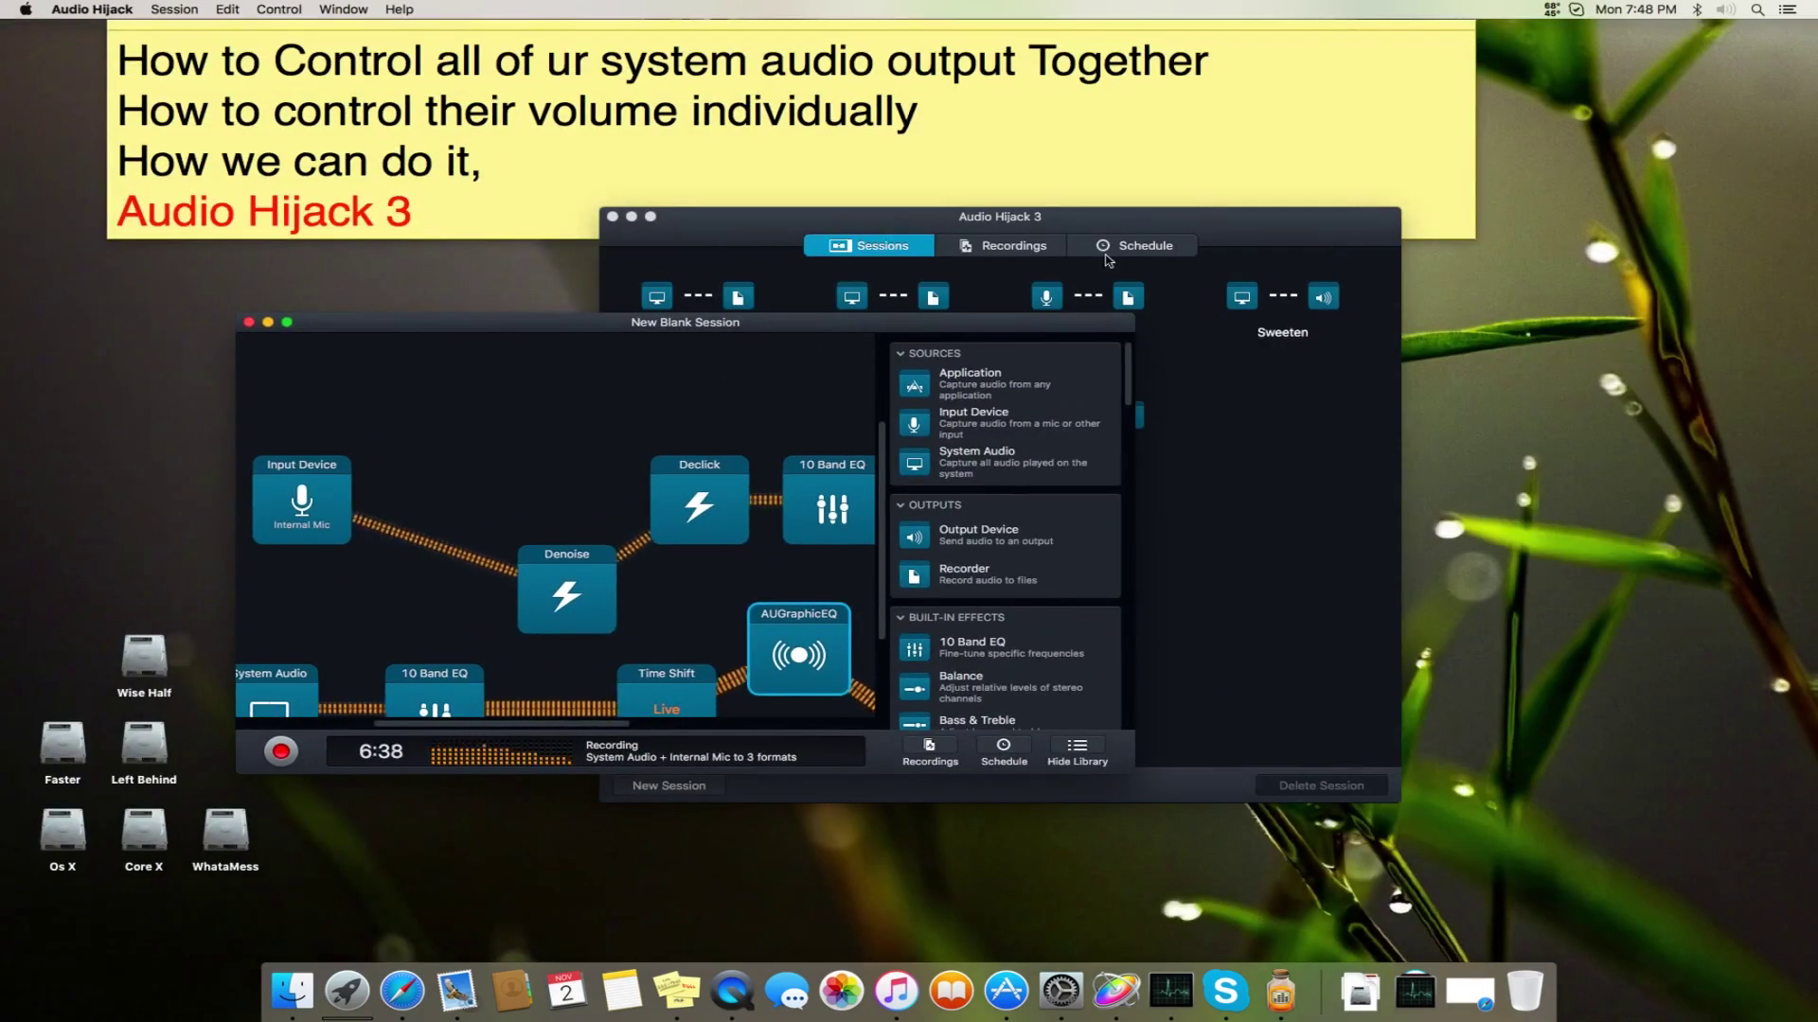
drag(1133, 316, 1530, 90)
scroll(1259, 663, down, 2)
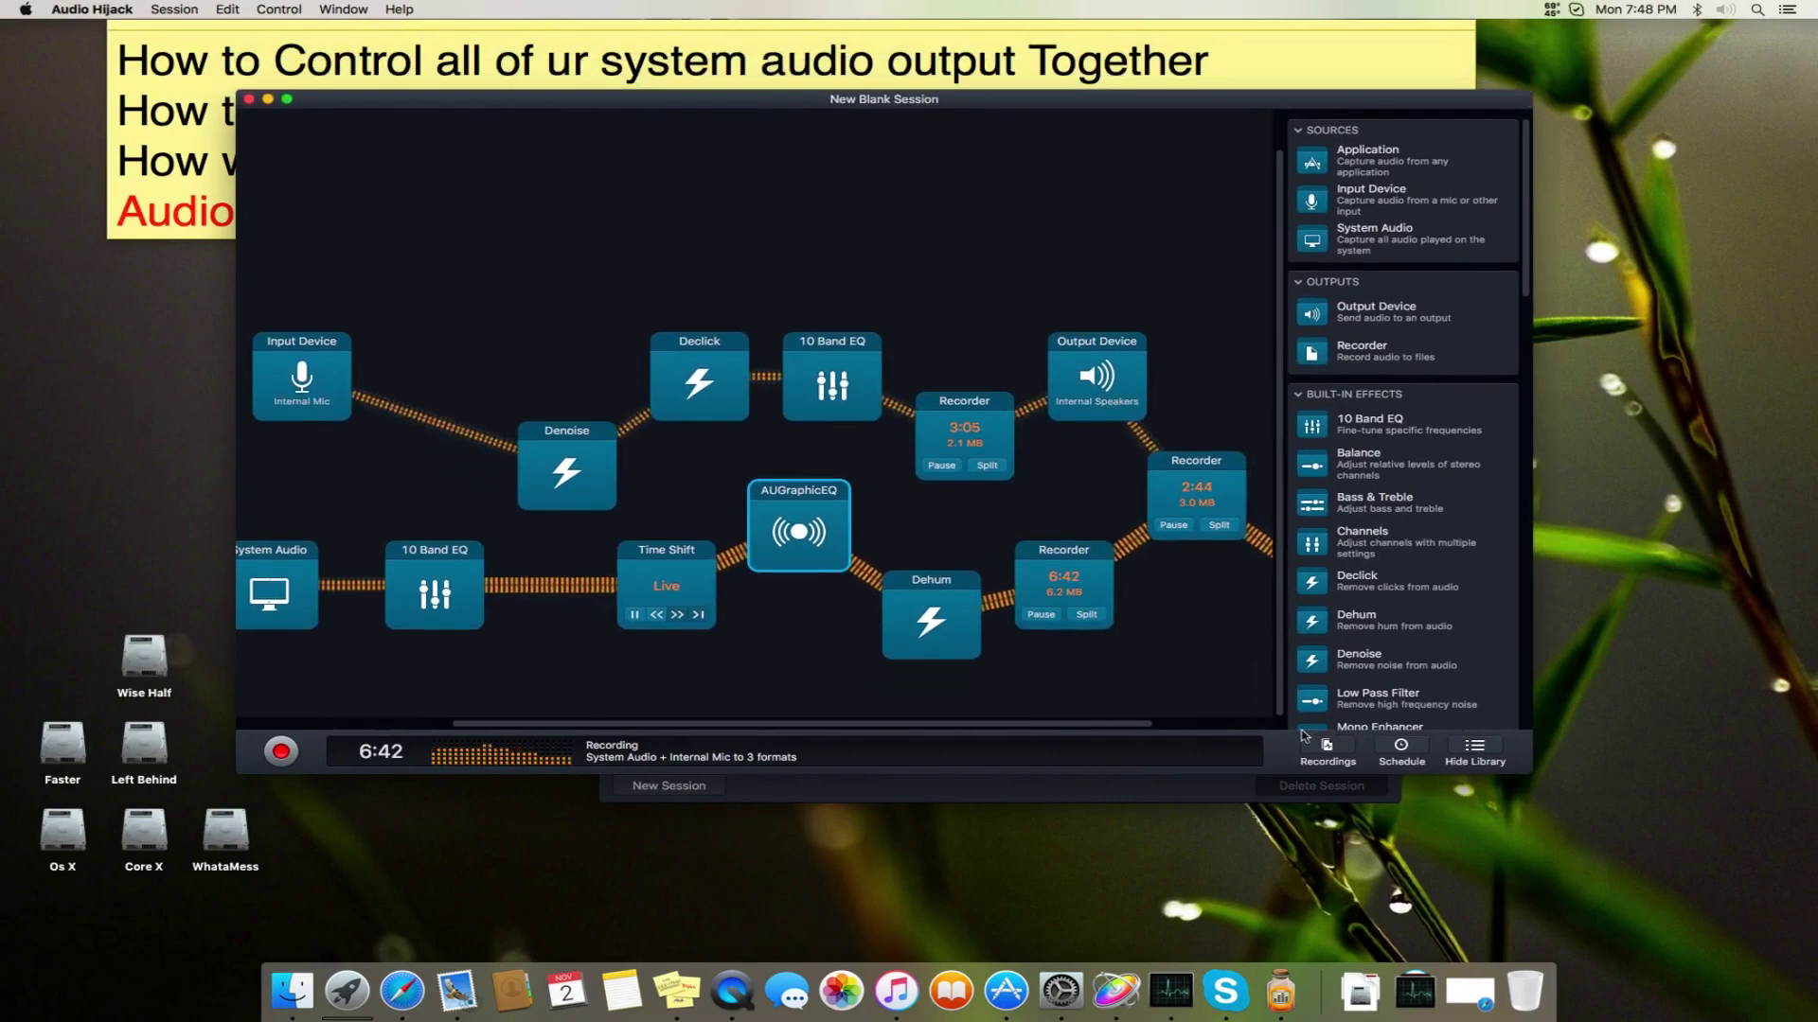
drag(1530, 774, 1776, 889)
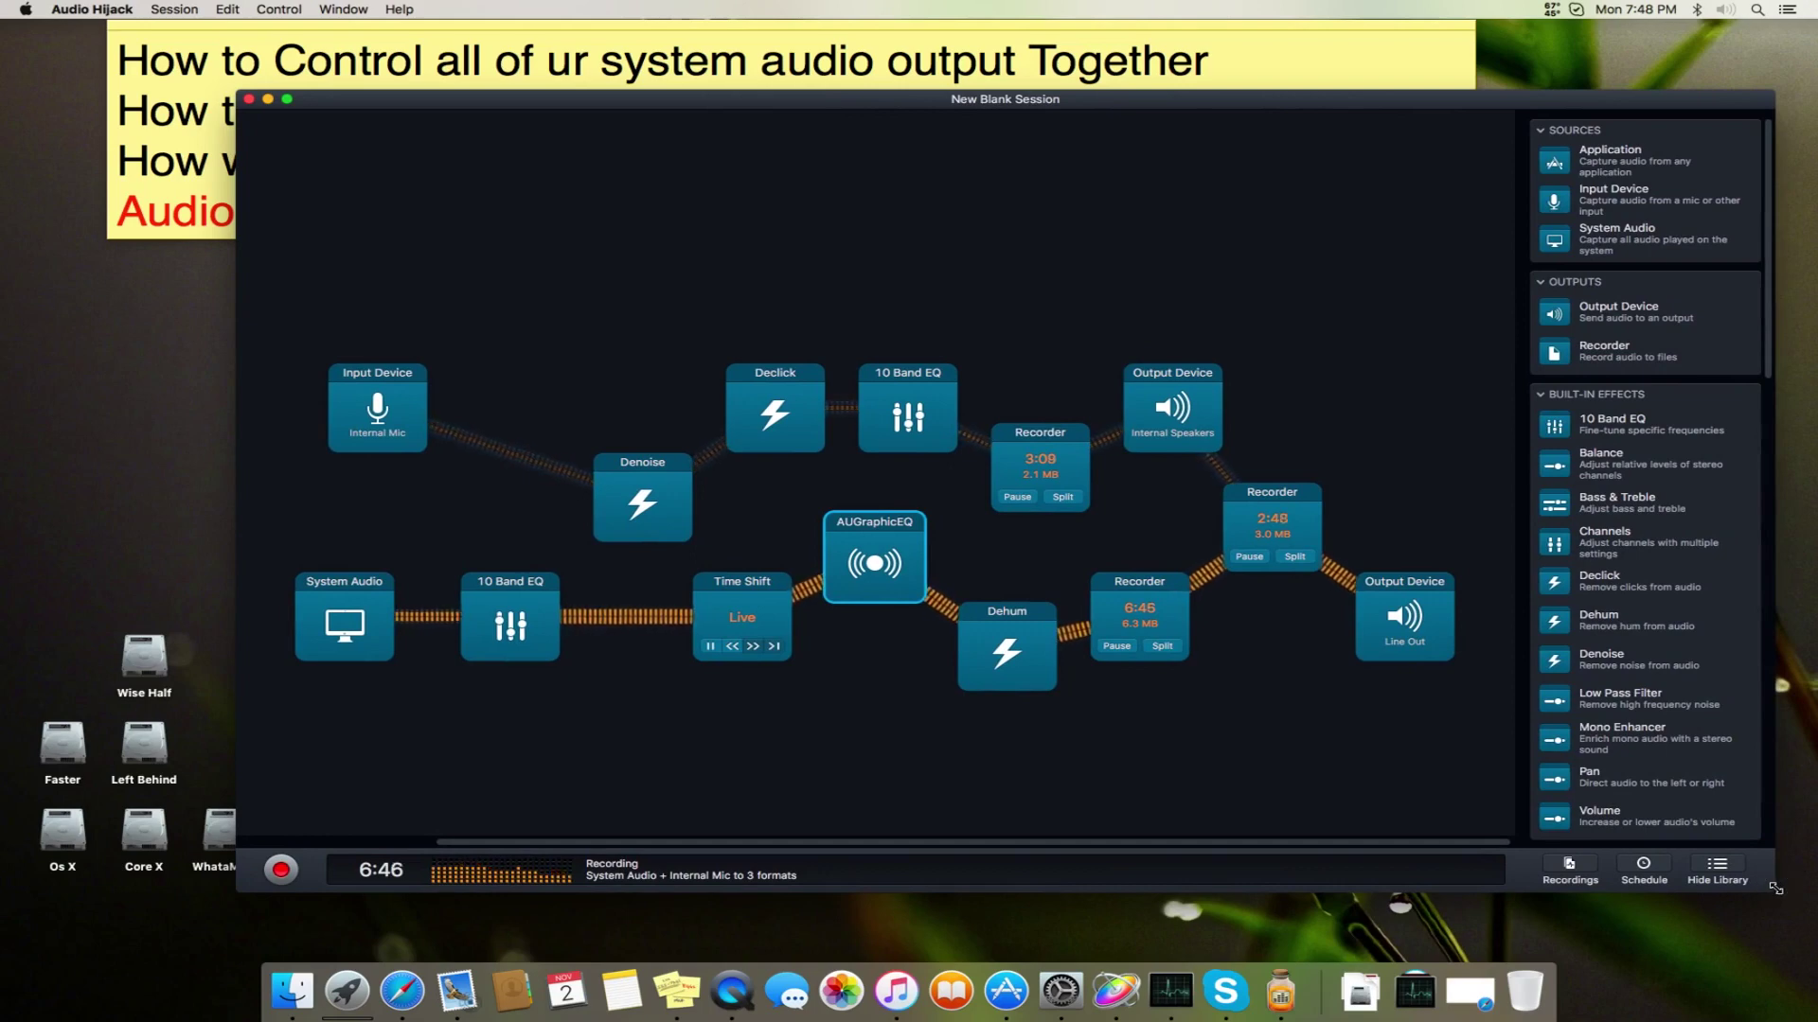
drag(230, 86, 8, 51)
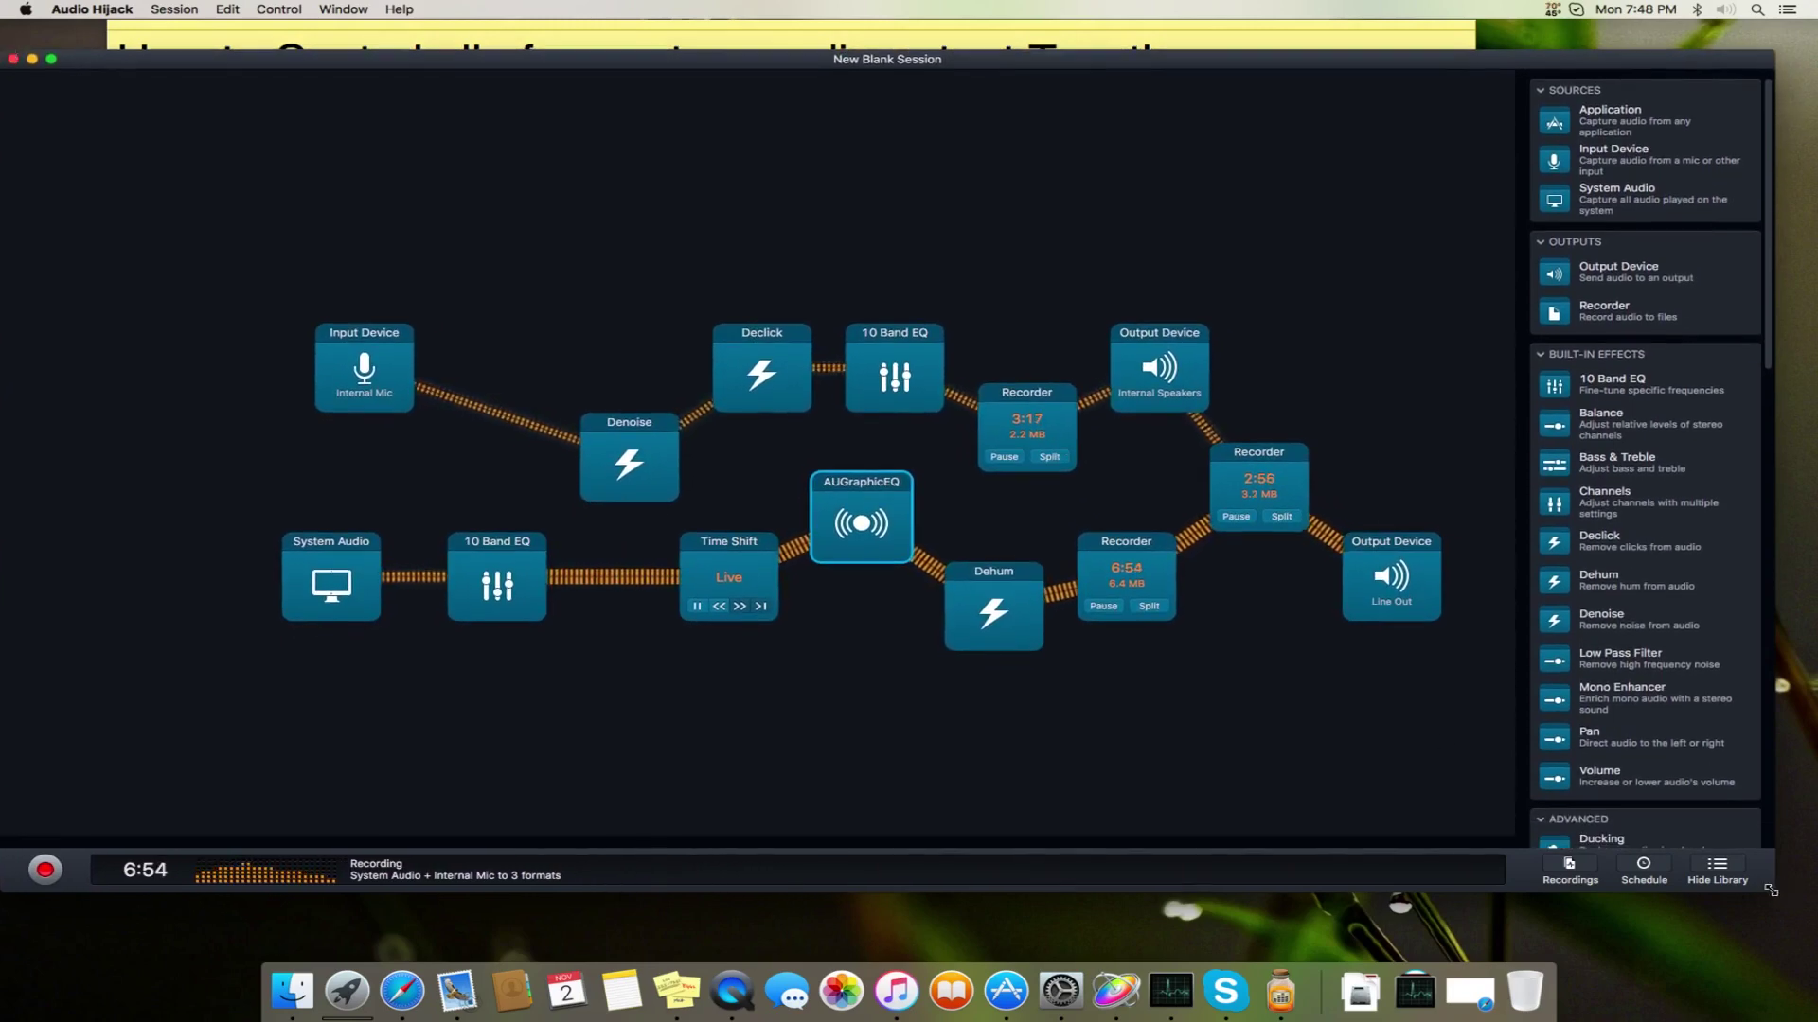
drag(1780, 878, 1816, 902)
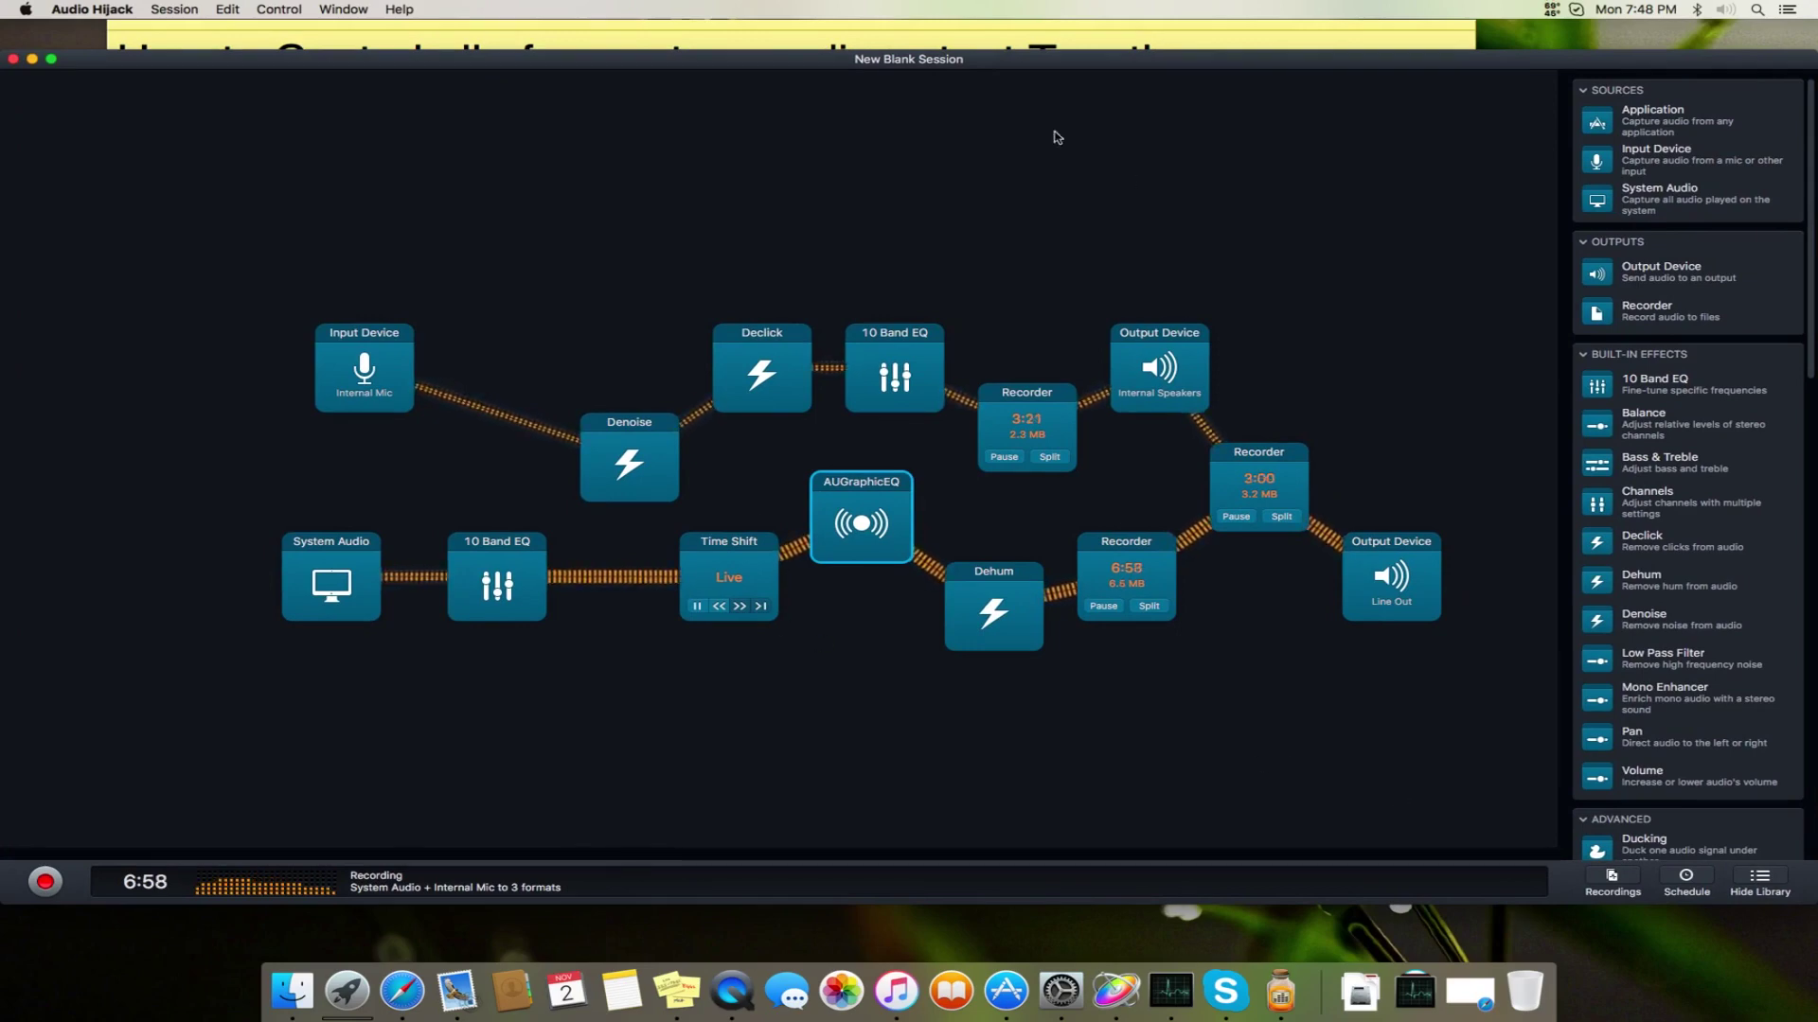
Select all blocks in the graph, clear the selection, then select them all again
drag(15, 123, 1585, 857)
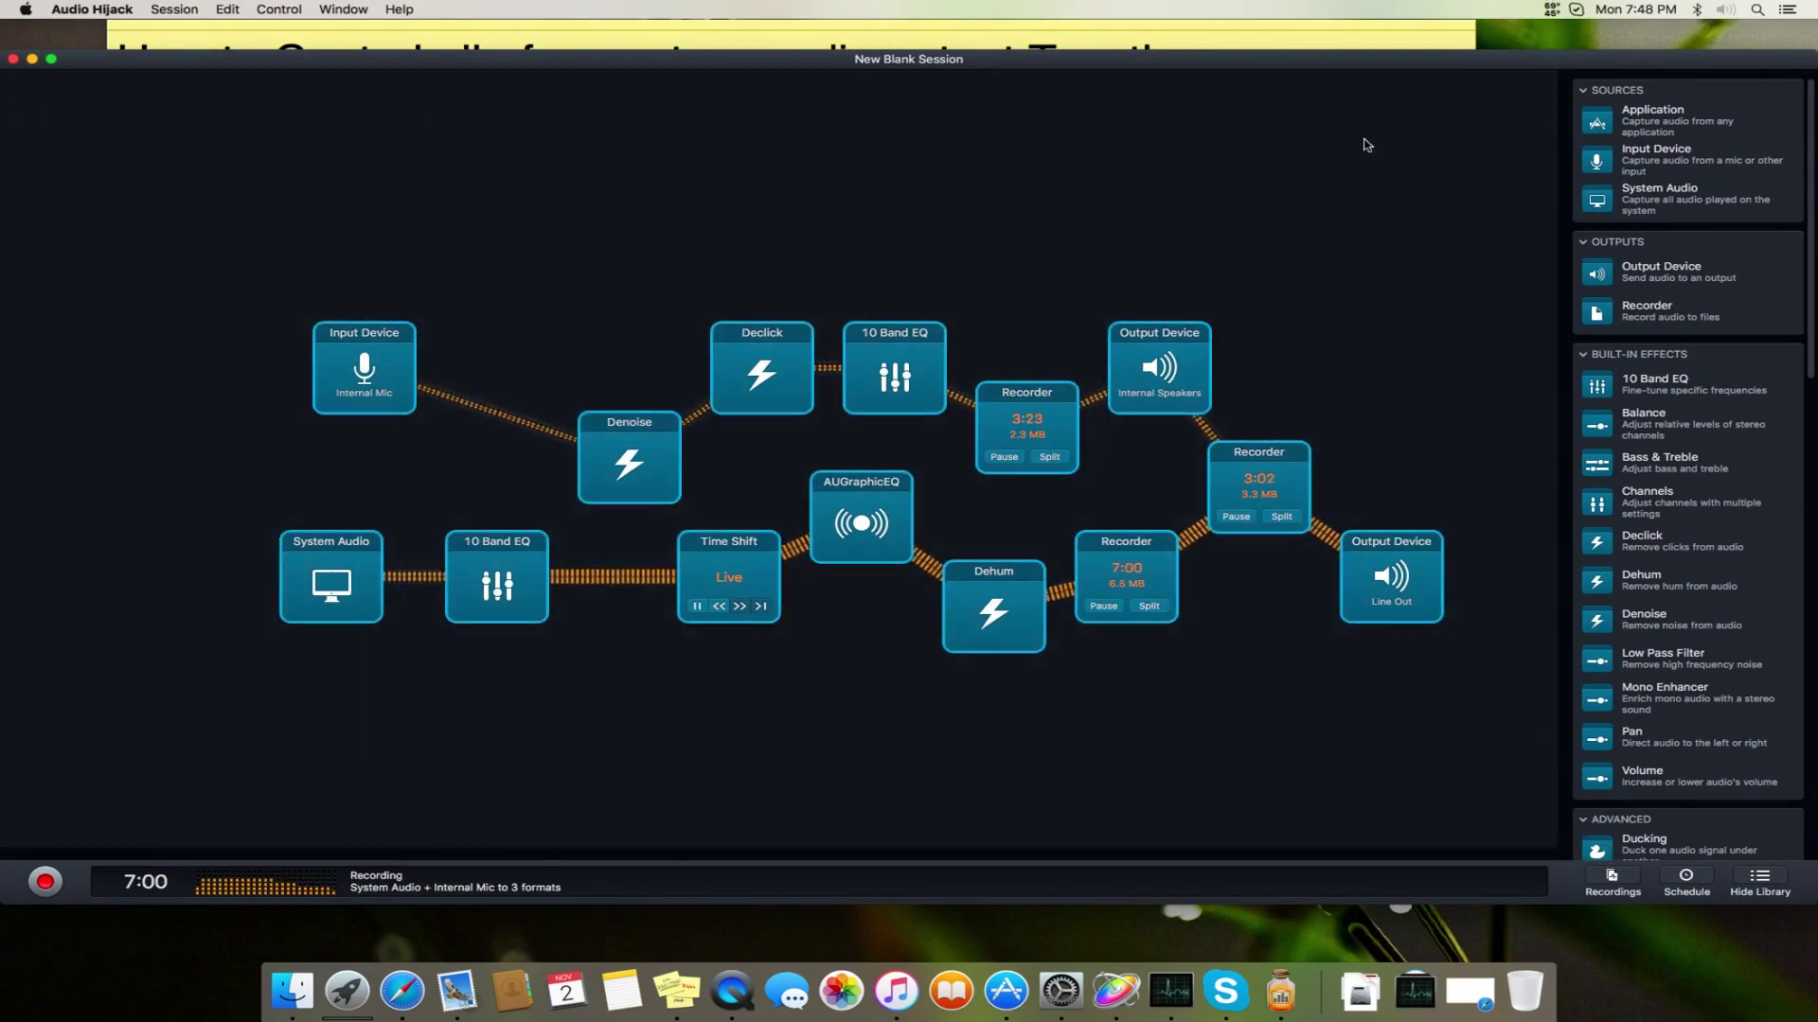
click(1461, 187)
drag(210, 736, 1541, 164)
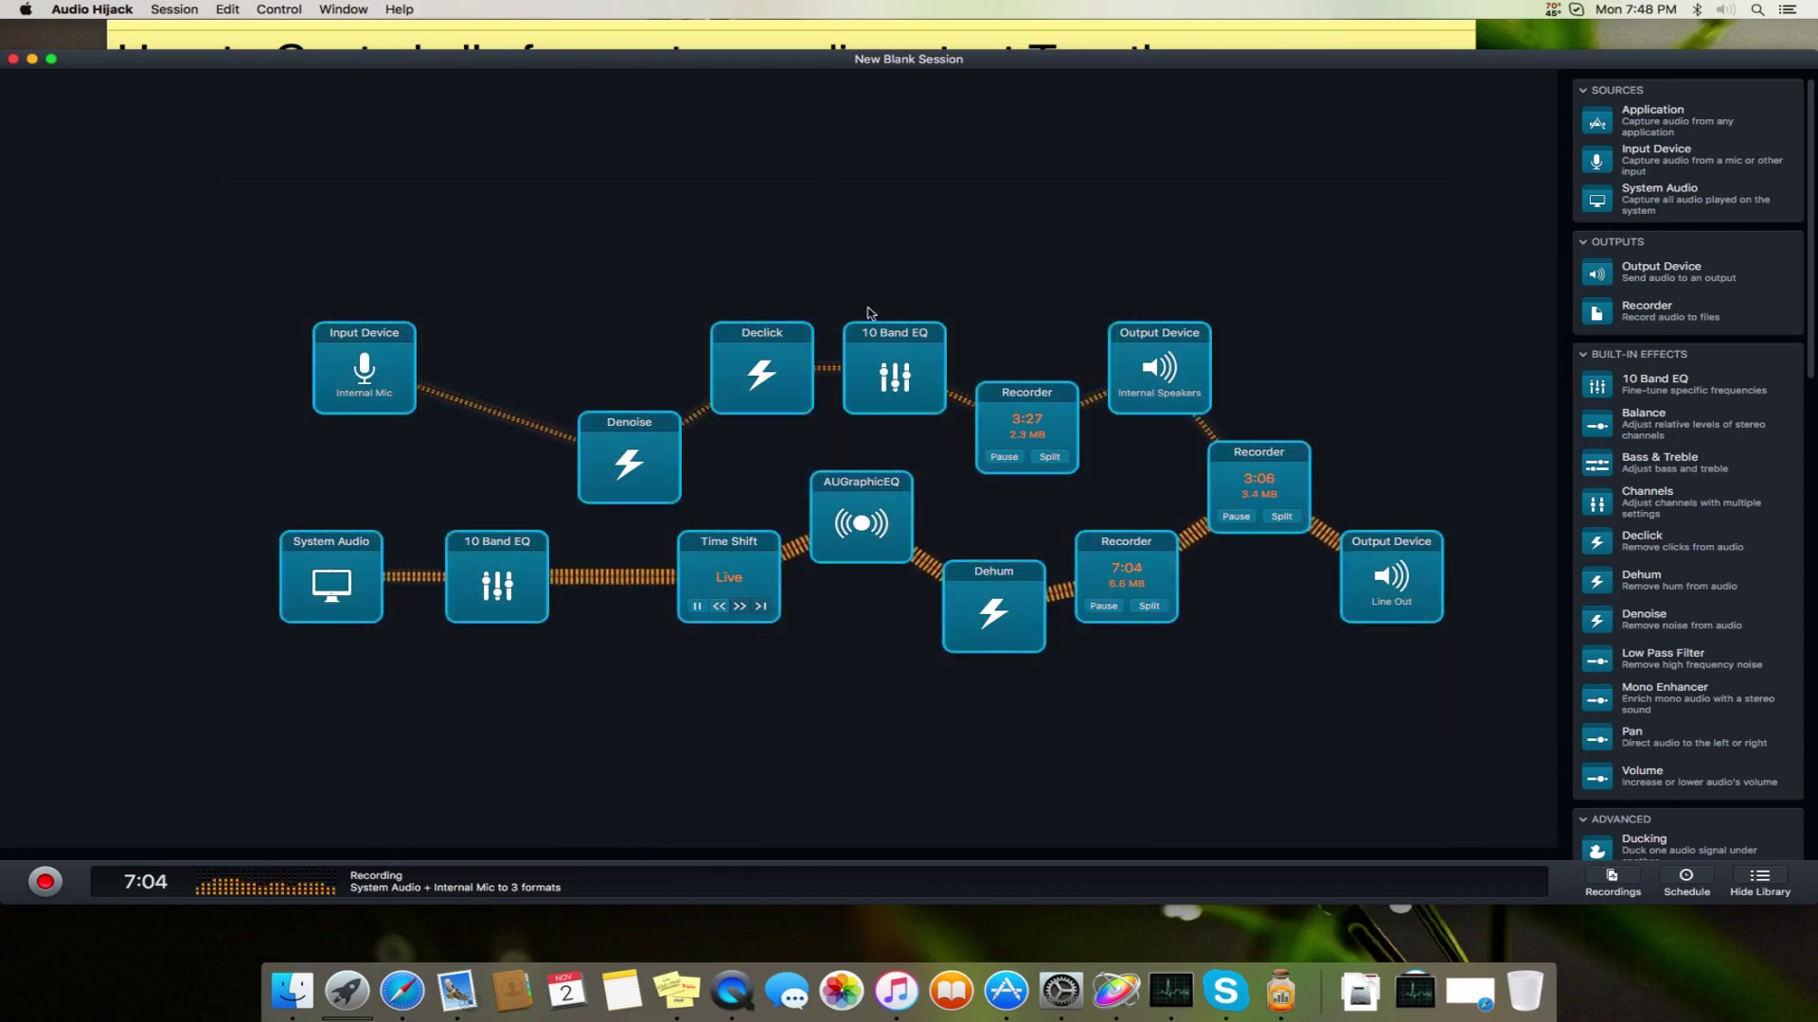